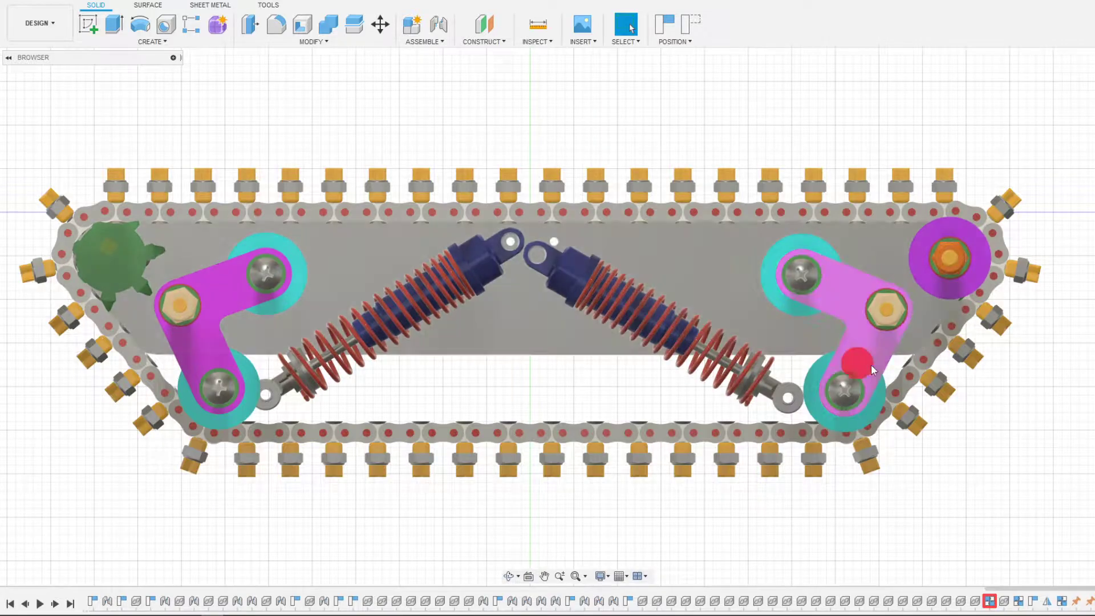
Examine the track assembly's suspension arms, shock absorbers, sprocket and chain, both side-on and at an angle
{"action": "scroll", "coordinate": [932, 342], "scroll_direction": "up", "scroll_amount": 1}
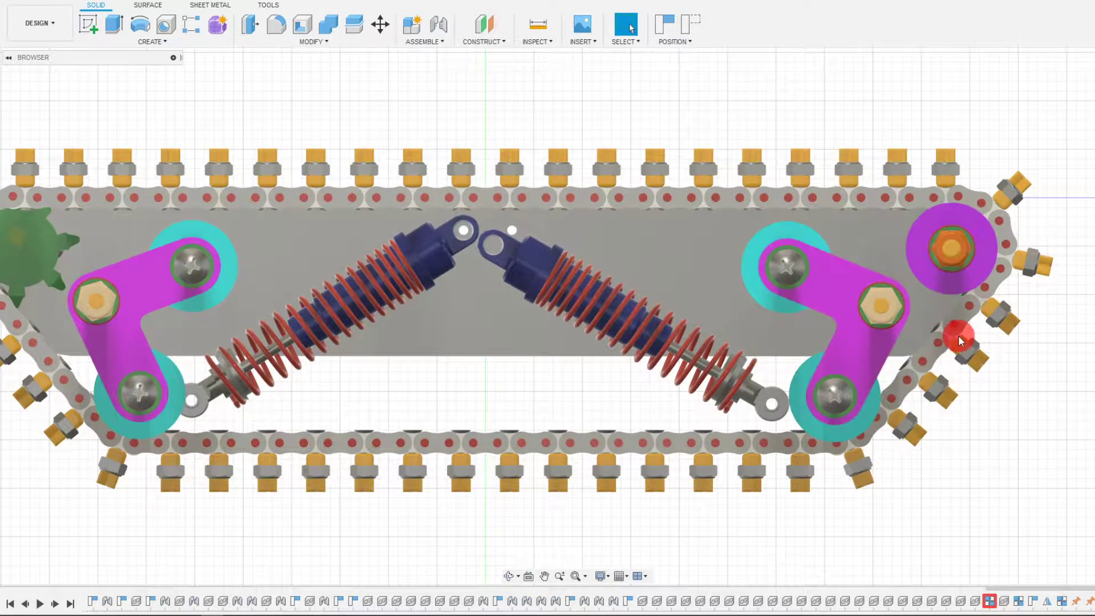
{"action": "scroll", "coordinate": [958, 335], "scroll_direction": "down", "scroll_amount": 2}
{"action": "scroll", "coordinate": [194, 285], "scroll_direction": "up", "scroll_amount": 3}
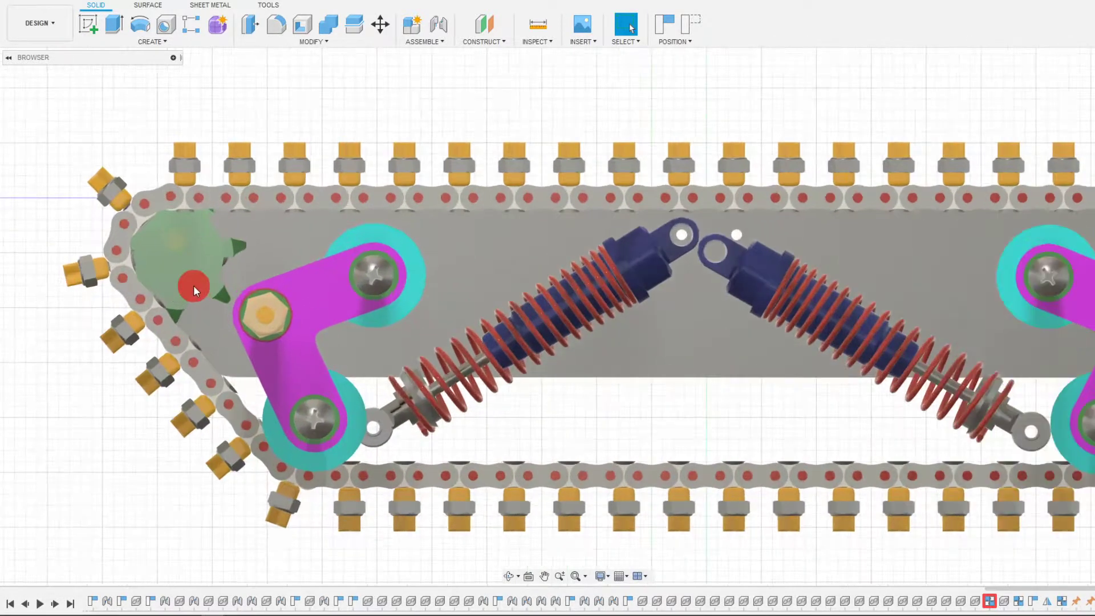
{"action": "scroll", "coordinate": [457, 338], "scroll_direction": "down", "scroll_amount": 2}
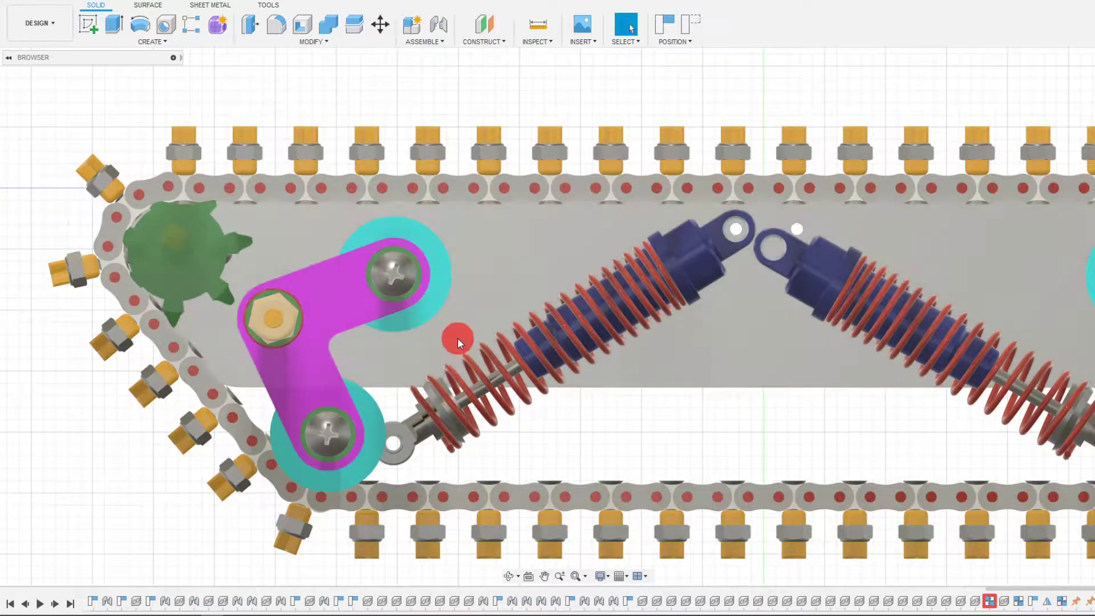
{"action": "scroll", "coordinate": [365, 331], "scroll_direction": "down", "scroll_amount": 3}
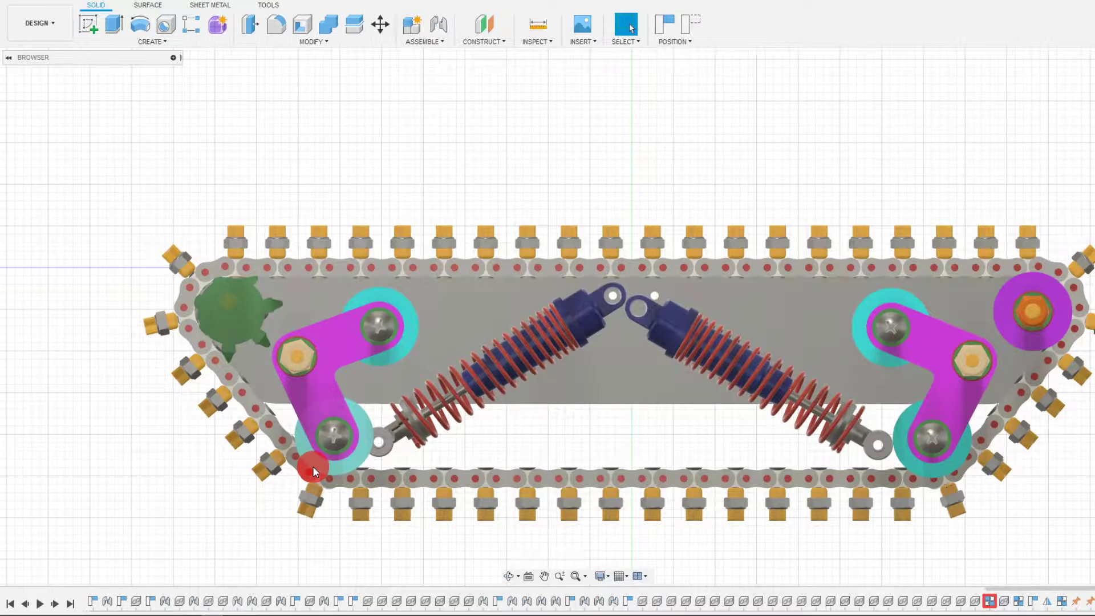
{"action": "mouse_move", "coordinate": [313, 467]}
{"action": "left_mouse_down"}
{"action": "mouse_move", "coordinate": [951, 483]}
{"action": "mouse_move", "coordinate": [382, 471]}
{"action": "left_mouse_up"}
{"action": "mouse_move", "coordinate": [303, 489]}
{"action": "left_mouse_down"}
{"action": "mouse_move", "coordinate": [334, 484]}
{"action": "mouse_move", "coordinate": [308, 467]}
{"action": "mouse_move", "coordinate": [492, 474]}
{"action": "mouse_move", "coordinate": [299, 463]}
{"action": "mouse_move", "coordinate": [399, 416]}
{"action": "mouse_move", "coordinate": [383, 391]}
{"action": "mouse_move", "coordinate": [433, 247]}
{"action": "mouse_move", "coordinate": [394, 305]}
{"action": "mouse_move", "coordinate": [402, 347]}
{"action": "left_mouse_up"}
{"action": "scroll", "coordinate": [421, 369], "scroll_direction": "down", "scroll_amount": 3}
{"action": "scroll", "coordinate": [564, 374], "scroll_direction": "up", "scroll_amount": 2}
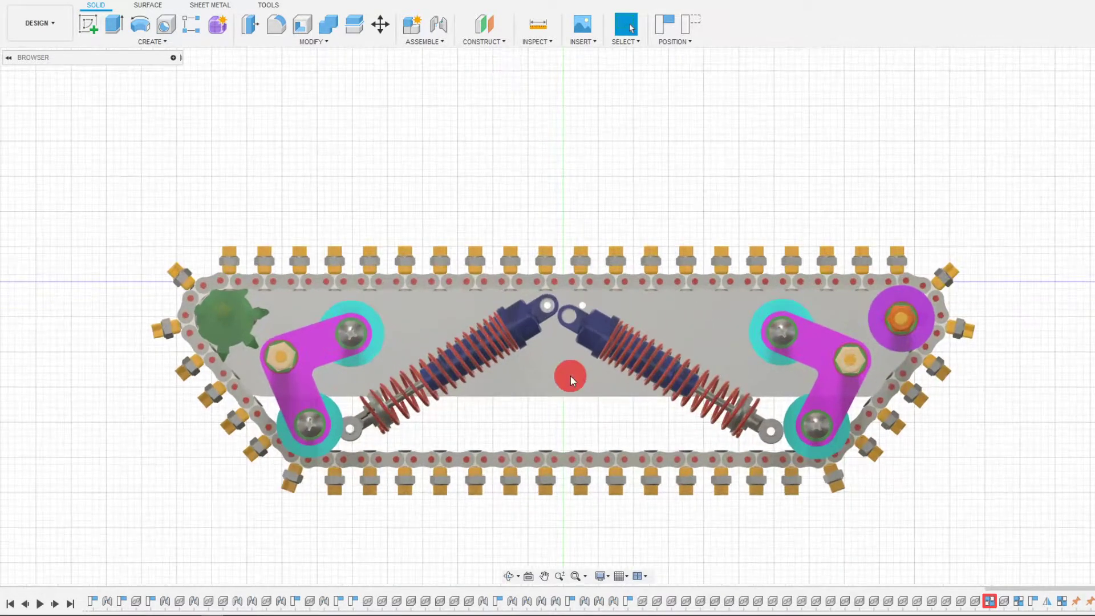
{"action": "scroll", "coordinate": [571, 378], "scroll_direction": "up", "scroll_amount": 2}
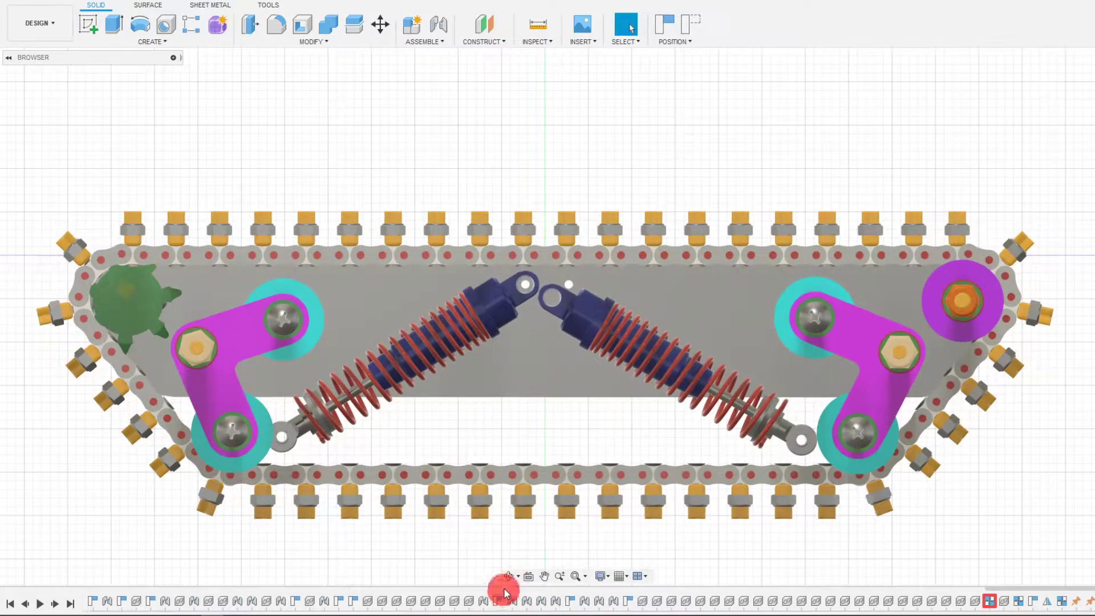
{"action": "left_click", "coordinate": [505, 582]}
{"action": "left_click_drag", "start_coordinate": [646, 430], "coordinate": [567, 411]}
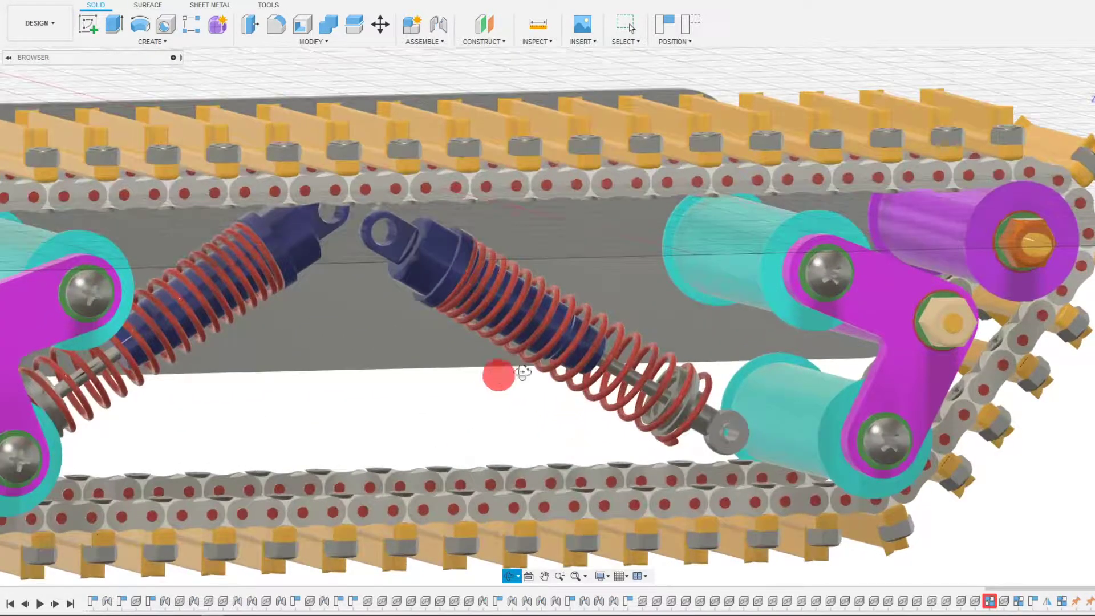
{"action": "left_click_drag", "start_coordinate": [711, 399], "coordinate": [887, 455]}
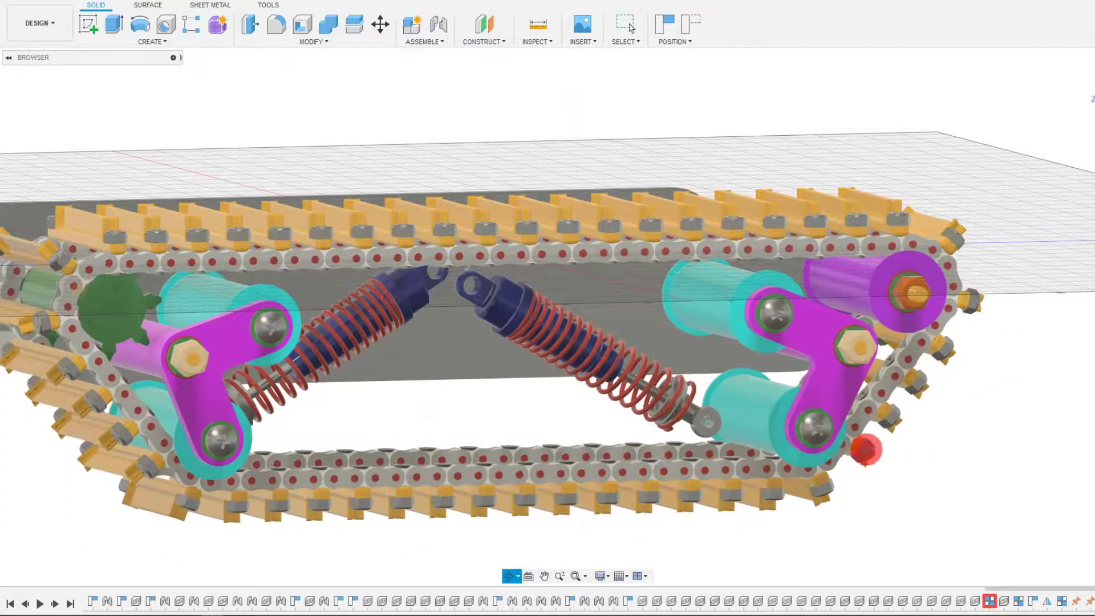
{"action": "left_click", "coordinate": [1085, 120]}
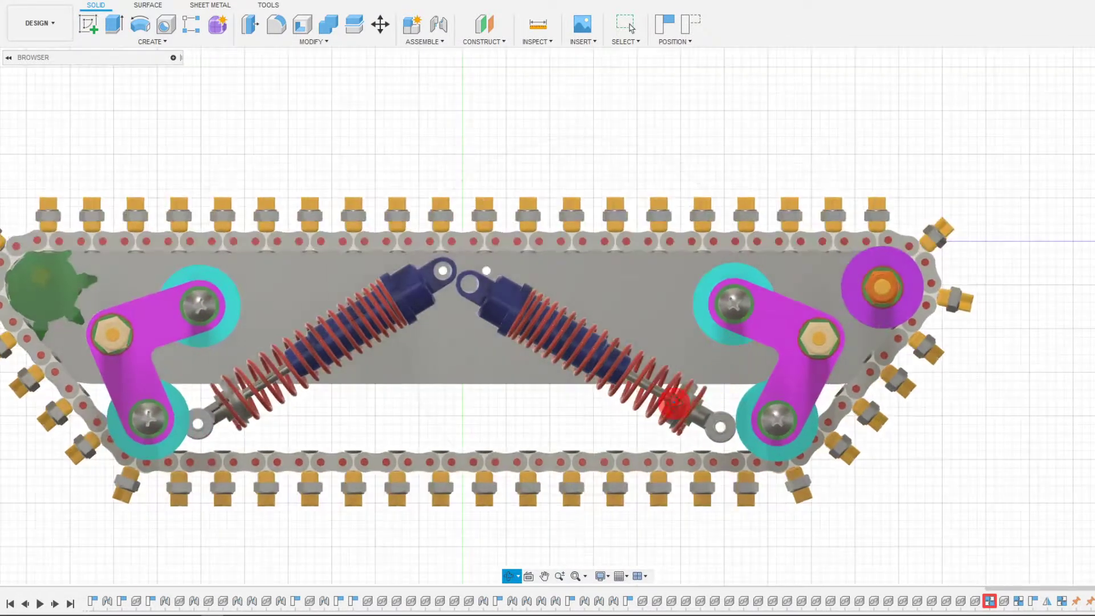
Open the Rotator Spindle component that carries the magenta suspension arm next to the orange-nut idler as its own document
{"action": "scroll", "coordinate": [801, 459], "scroll_direction": "up", "scroll_amount": 2}
{"action": "left_click_drag", "start_coordinate": [730, 390], "coordinate": [772, 325]}
{"action": "scroll", "coordinate": [795, 329], "scroll_direction": "up", "scroll_amount": 3}
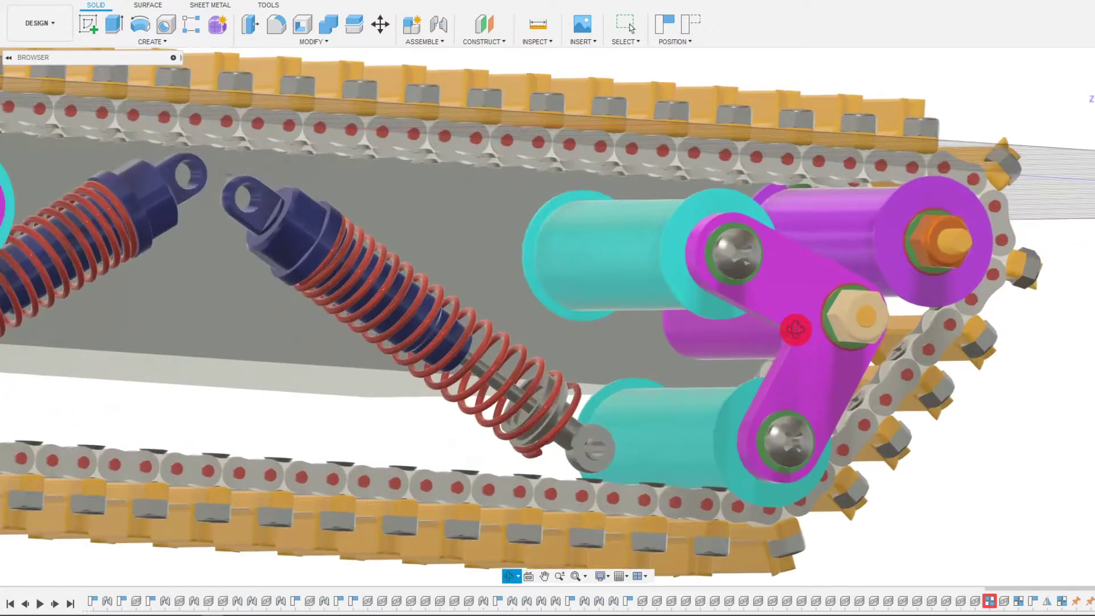
{"action": "left_click", "coordinate": [765, 336]}
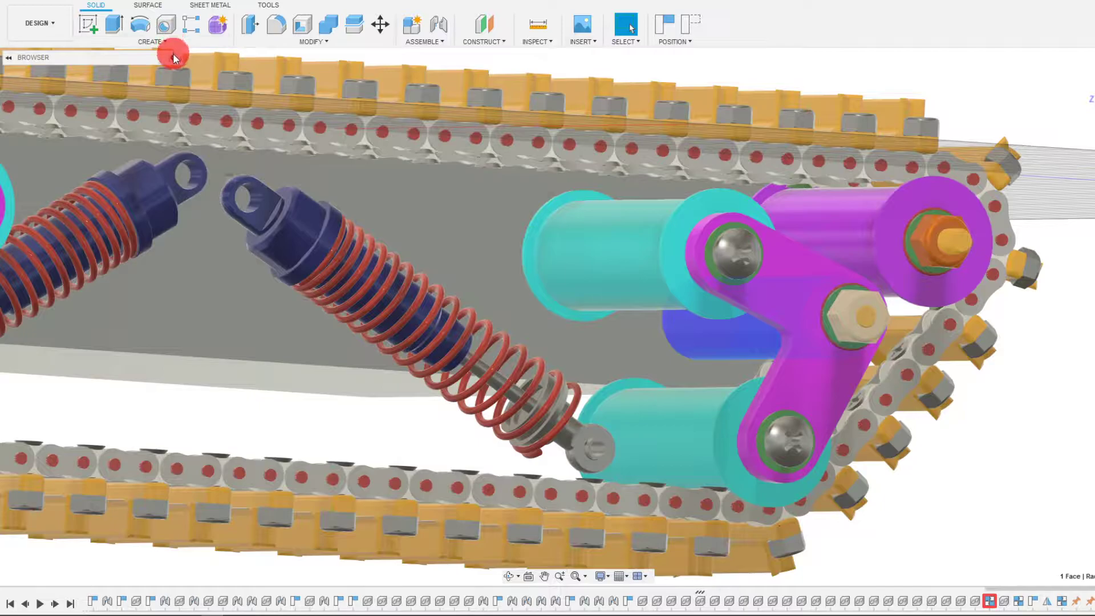
{"action": "left_click", "coordinate": [173, 53]}
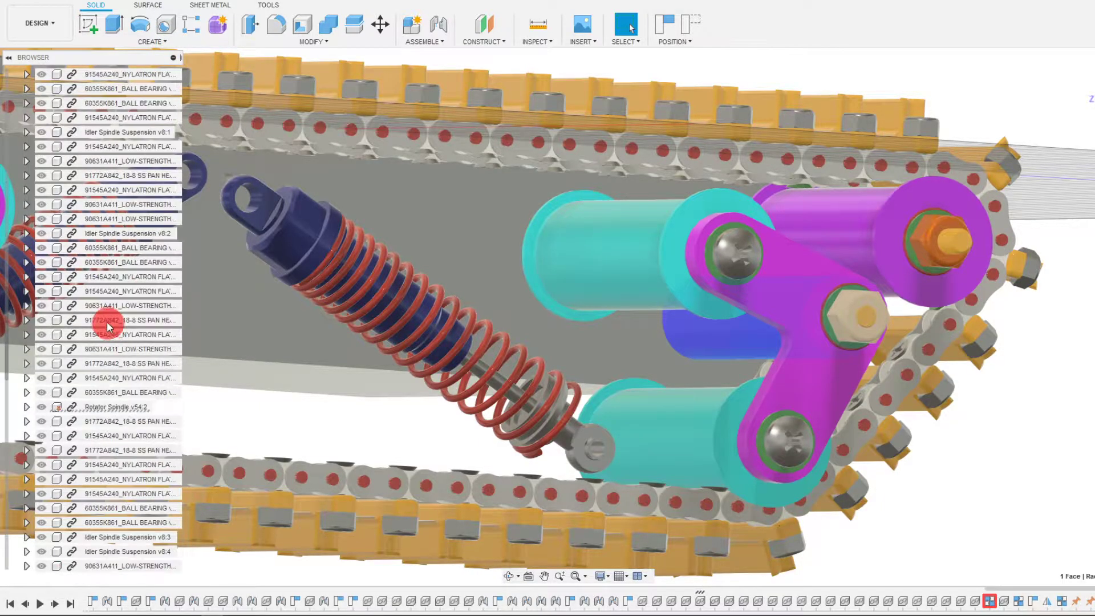
{"action": "scroll", "coordinate": [114, 365], "scroll_direction": "down", "scroll_amount": 2}
{"action": "right_click", "coordinate": [114, 349]}
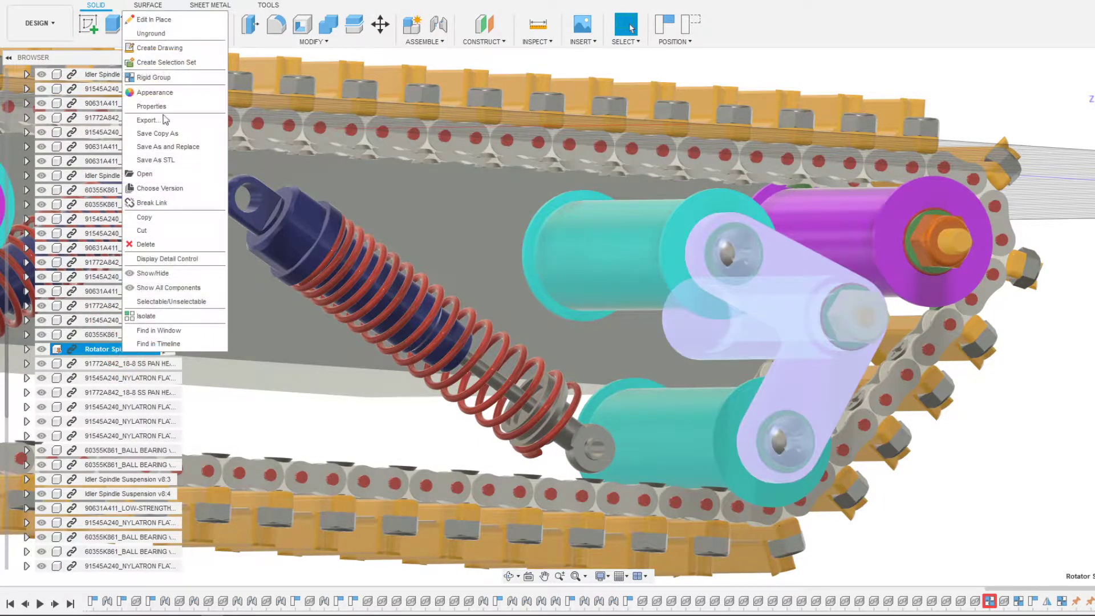
{"action": "left_click", "coordinate": [159, 175]}
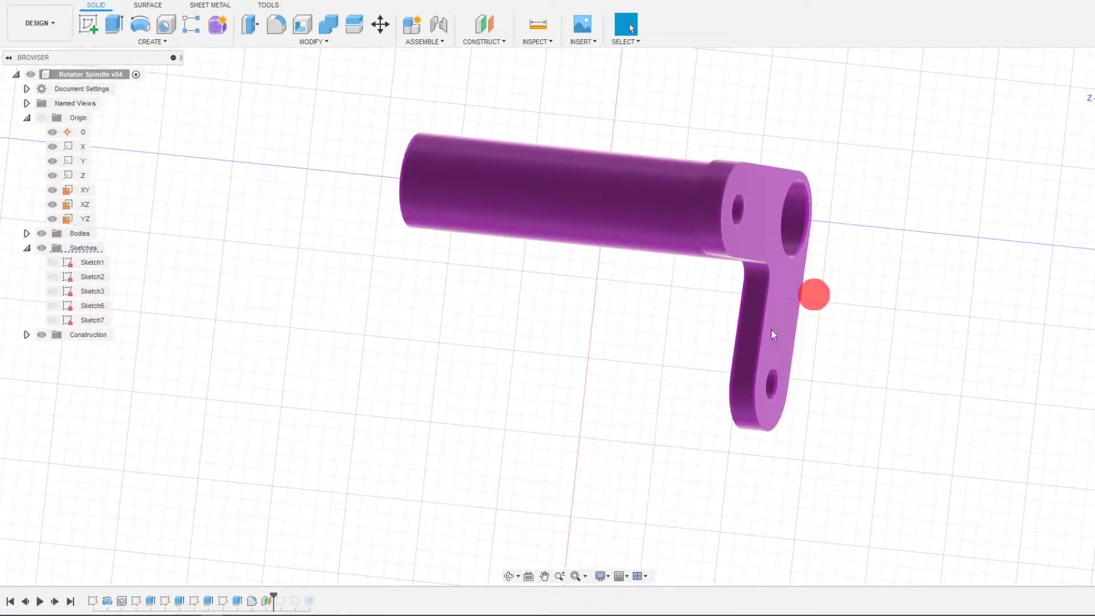
Start a sketch on the XY plane and draw two separate slanted lines, one across the tube and one below it
{"action": "left_click", "coordinate": [90, 192]}
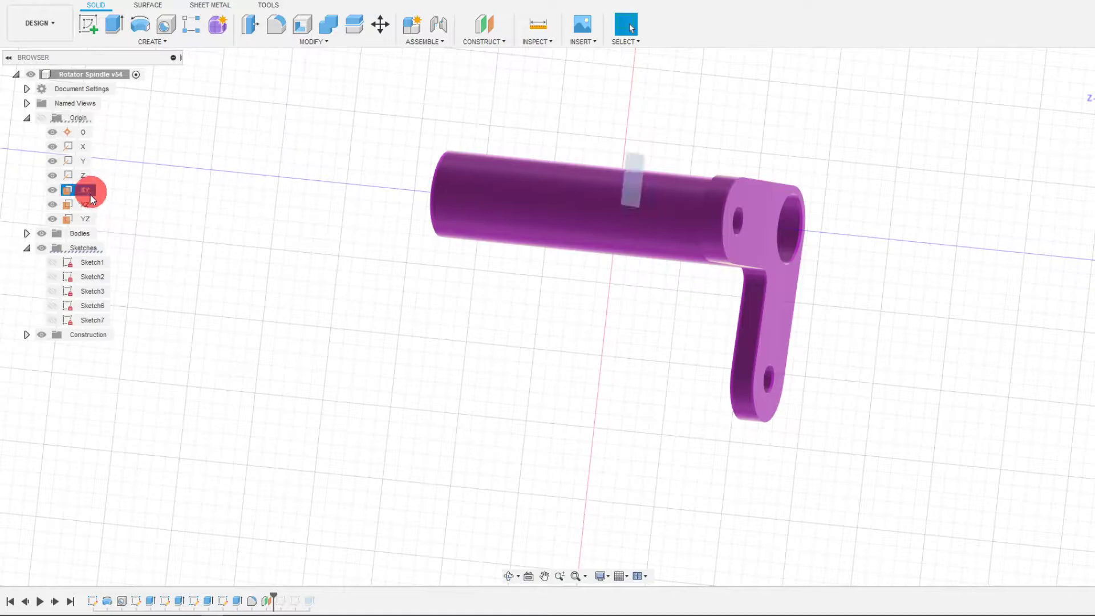
{"action": "left_click", "coordinate": [90, 28]}
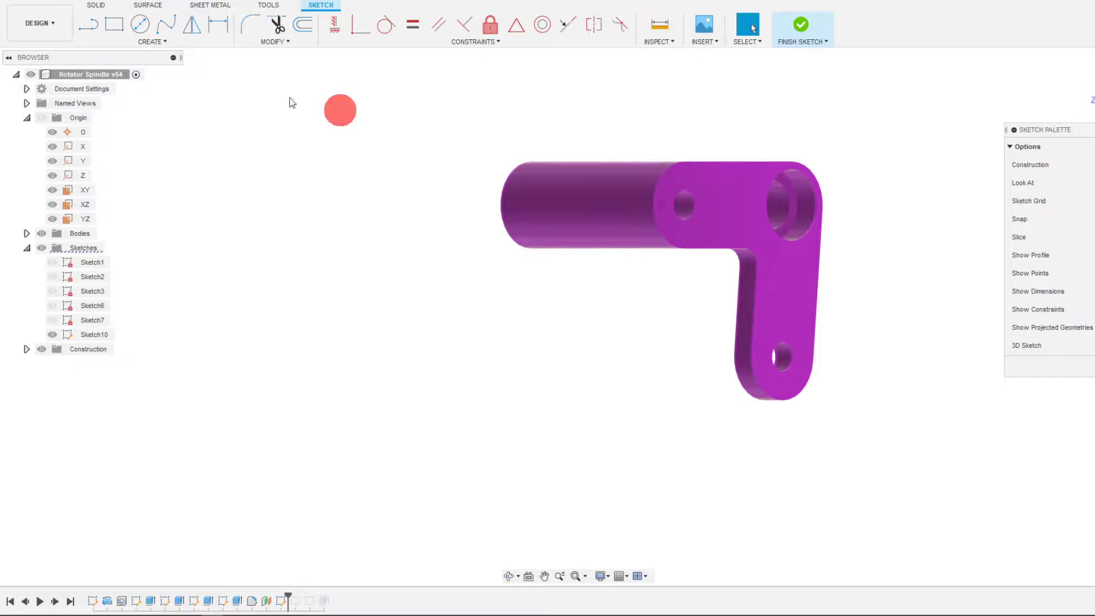
{"action": "left_click", "coordinate": [89, 25]}
{"action": "left_click", "coordinate": [609, 137]}
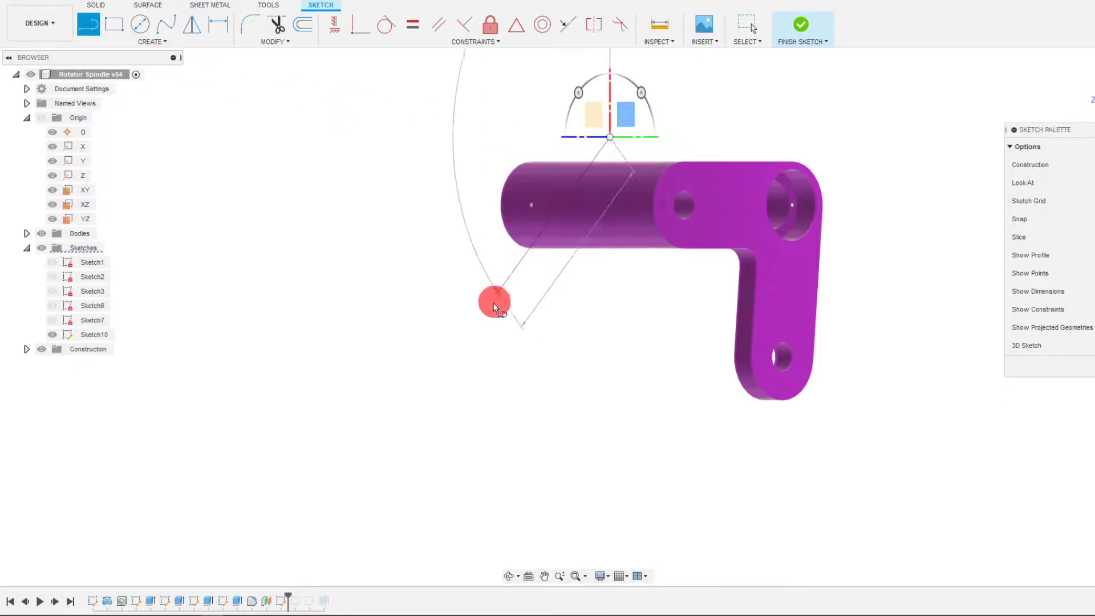
{"action": "left_click", "coordinate": [484, 314]}
{"action": "key", "text": "Escape"}
{"action": "left_click", "coordinate": [88, 25]}
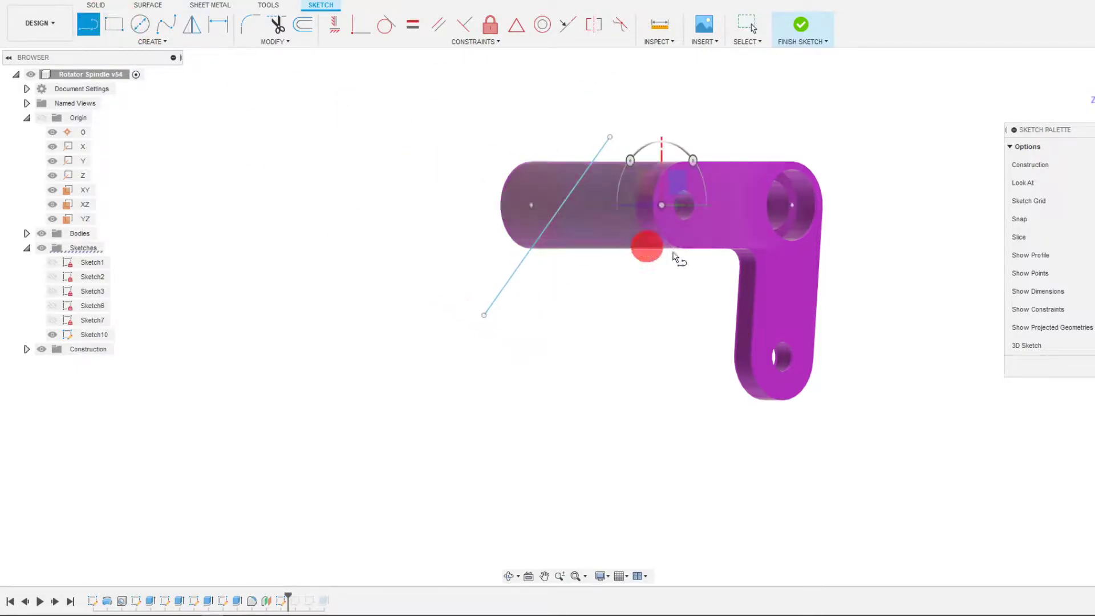
{"action": "left_click", "coordinate": [685, 268]}
{"action": "left_click", "coordinate": [520, 369]}
{"action": "key", "text": "Escape"}
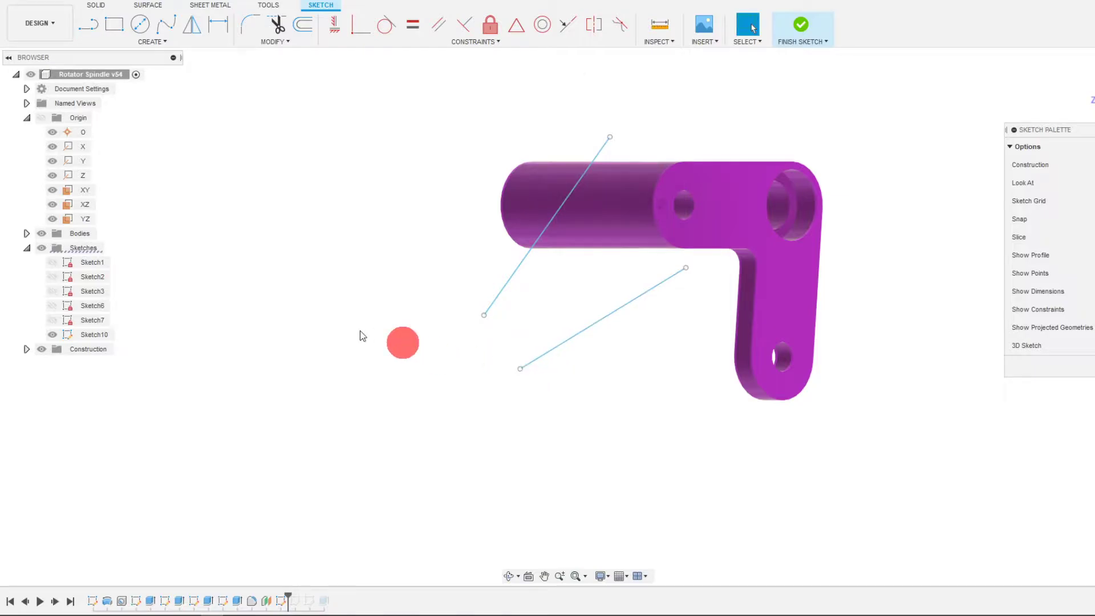
Slice the model at the new sketch's plane and view the sketch straight on
{"action": "right_click", "coordinate": [90, 336]}
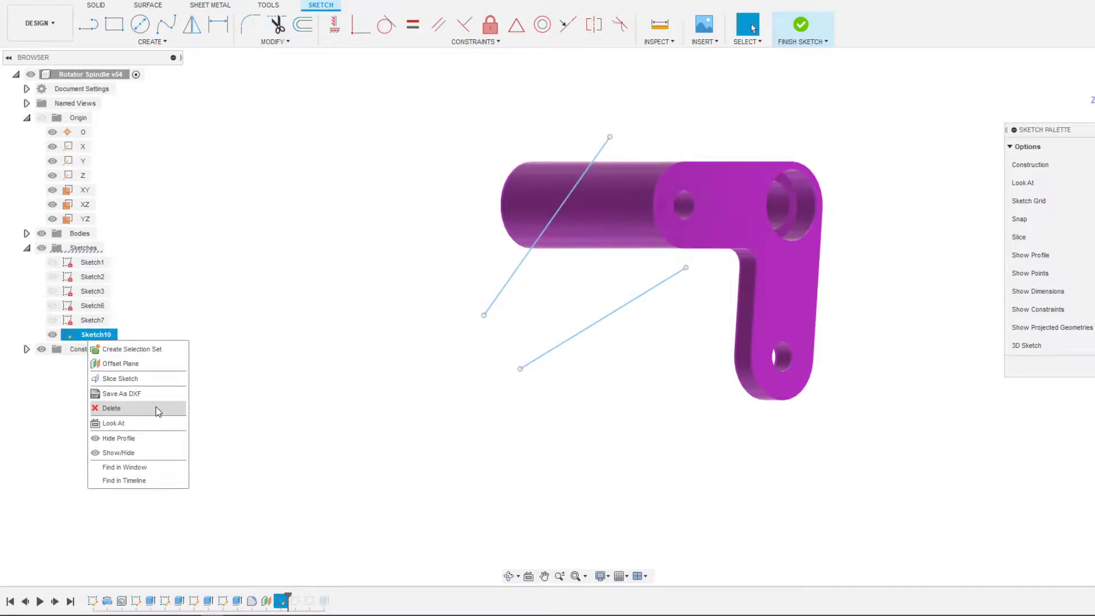
{"action": "left_click", "coordinate": [149, 379]}
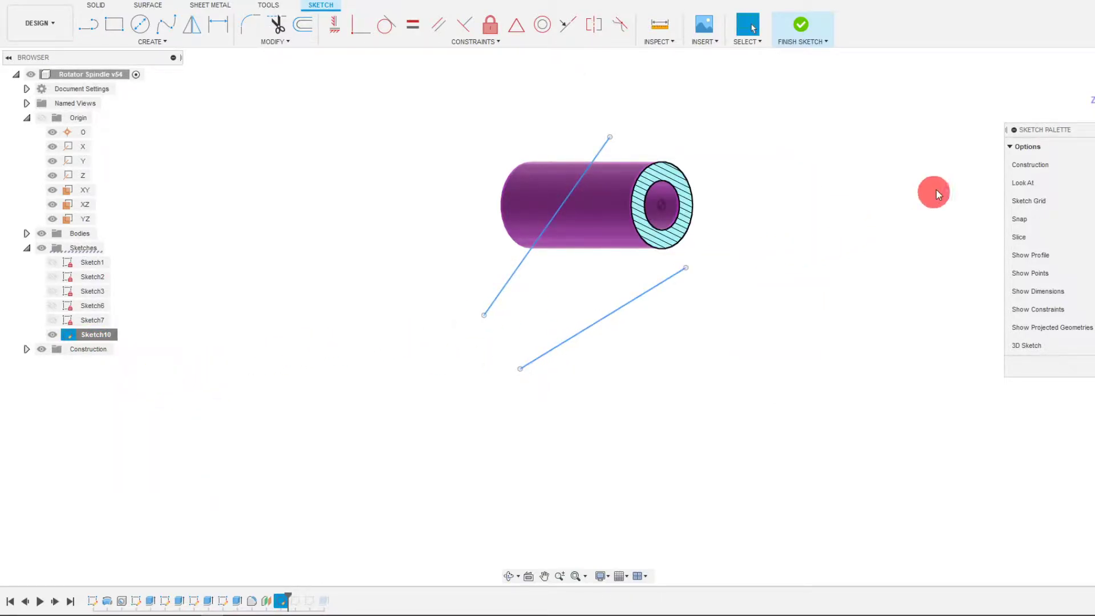
{"action": "left_click", "coordinate": [1023, 182]}
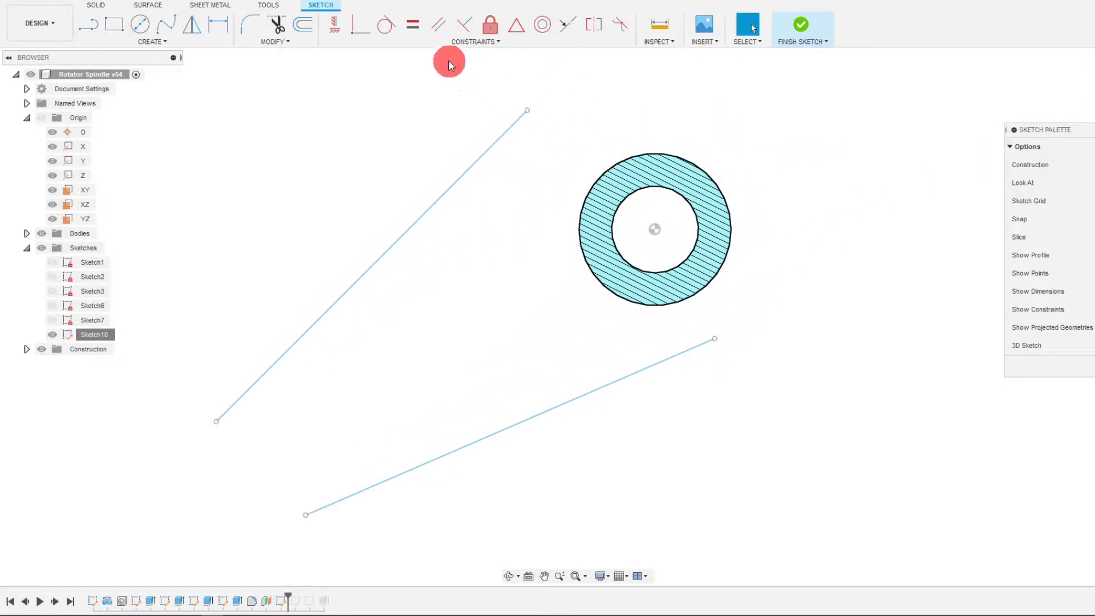
Make the upper slanted line tangent to the outer circle of the sliced tube
{"action": "left_click", "coordinate": [386, 25]}
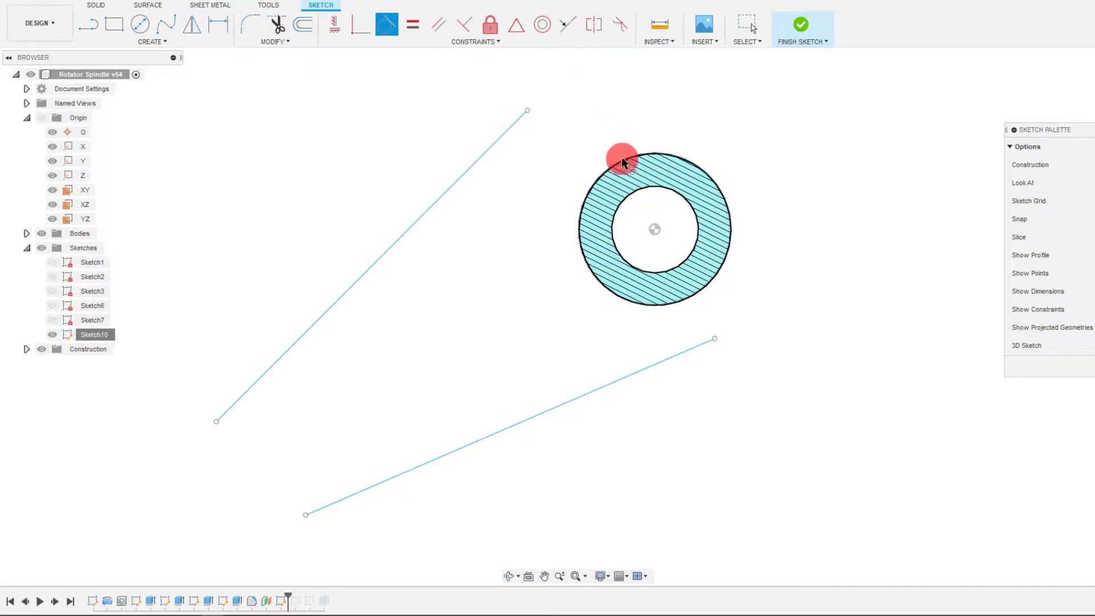
{"action": "left_click", "coordinate": [524, 114]}
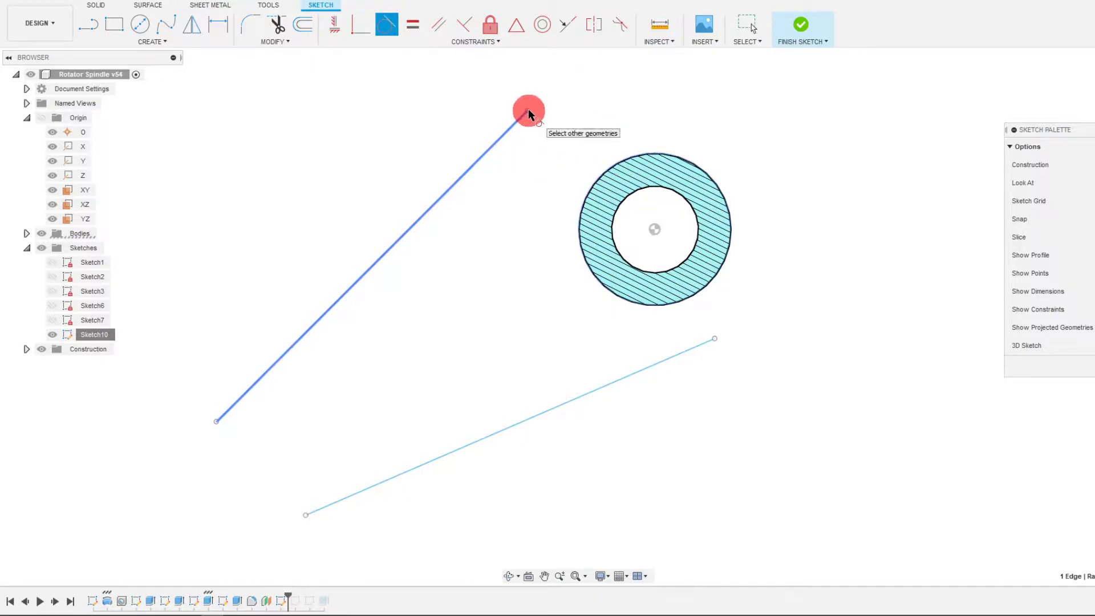
{"action": "left_click", "coordinate": [528, 111]}
{"action": "left_click_drag", "start_coordinate": [714, 338], "coordinate": [715, 327]}
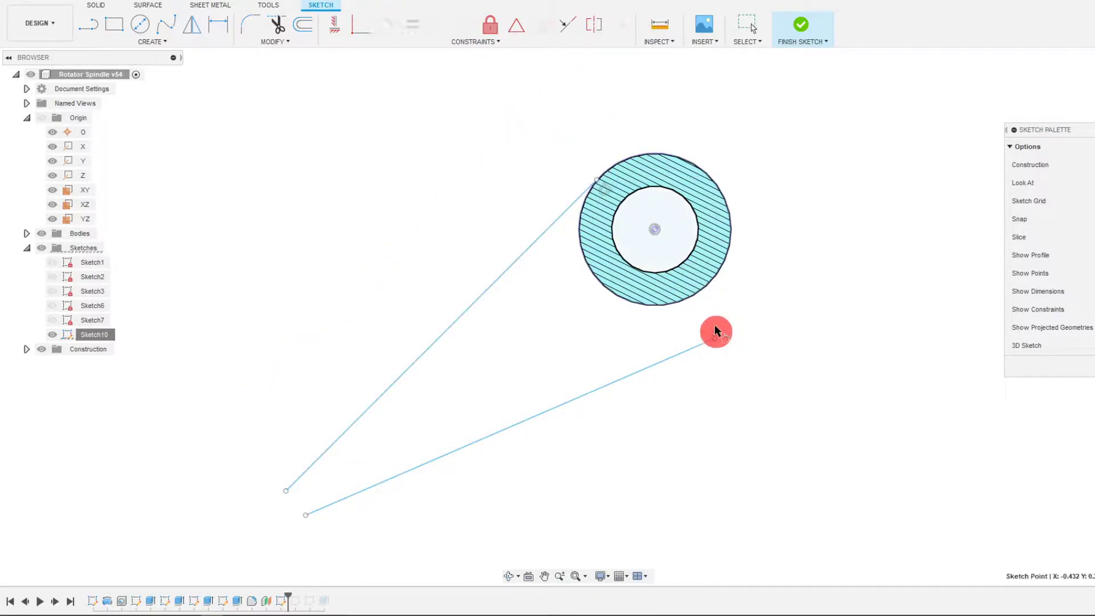
{"action": "left_click", "coordinate": [715, 335]}
{"action": "key", "text": "Escape"}
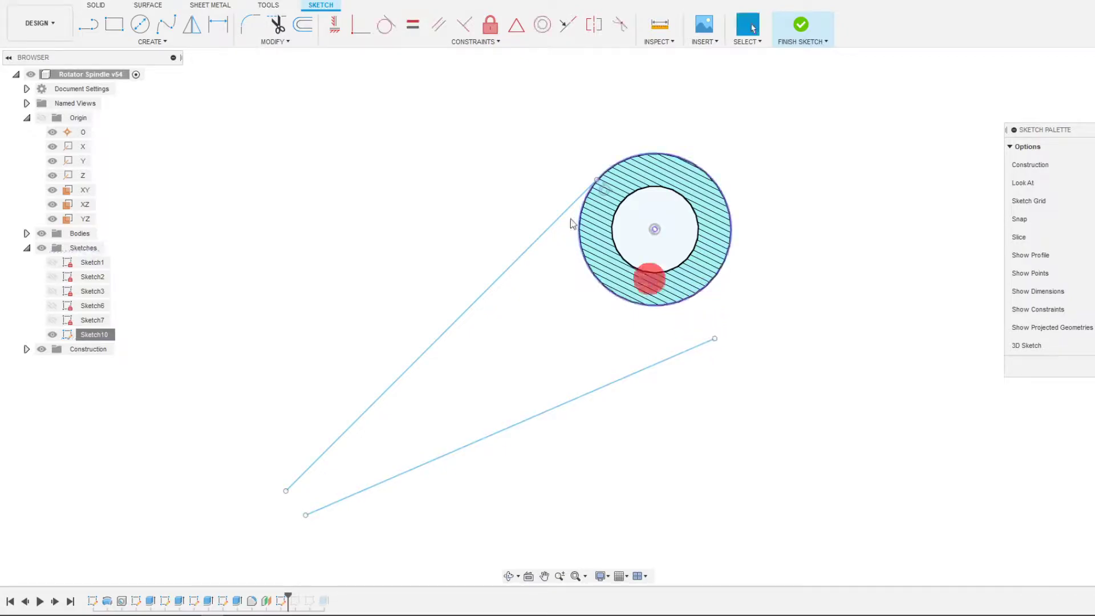
Make the lower slanted line tangent to the tube's outer circle
{"action": "left_click", "coordinate": [395, 29]}
{"action": "left_click", "coordinate": [698, 347]}
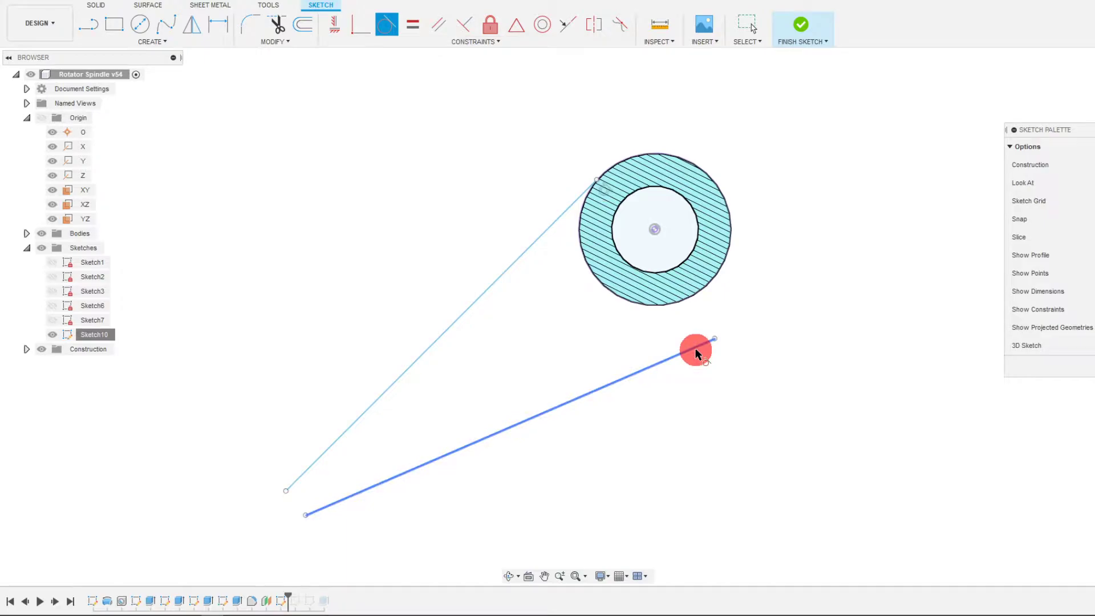
{"action": "left_click", "coordinate": [691, 299]}
{"action": "key", "text": "Escape"}
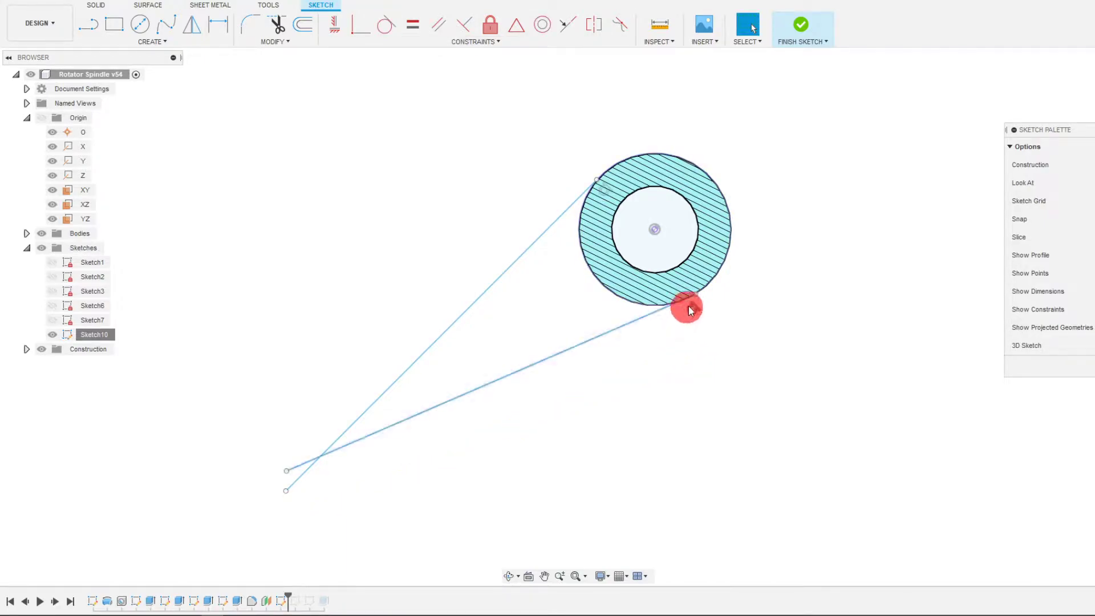
Make the lower line's end coincident with the tube's outer circle and pull its free end out below the tube
{"action": "left_click_drag", "start_coordinate": [287, 471], "coordinate": [623, 471]}
{"action": "left_click", "coordinate": [361, 24]}
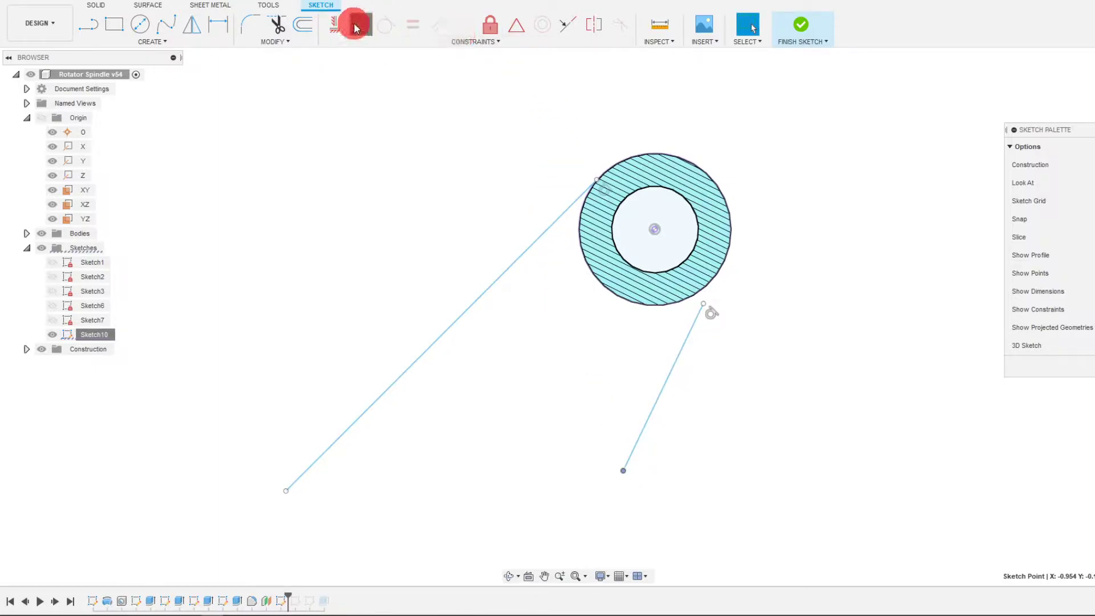
{"action": "left_click", "coordinate": [620, 165]}
{"action": "left_click", "coordinate": [595, 178]}
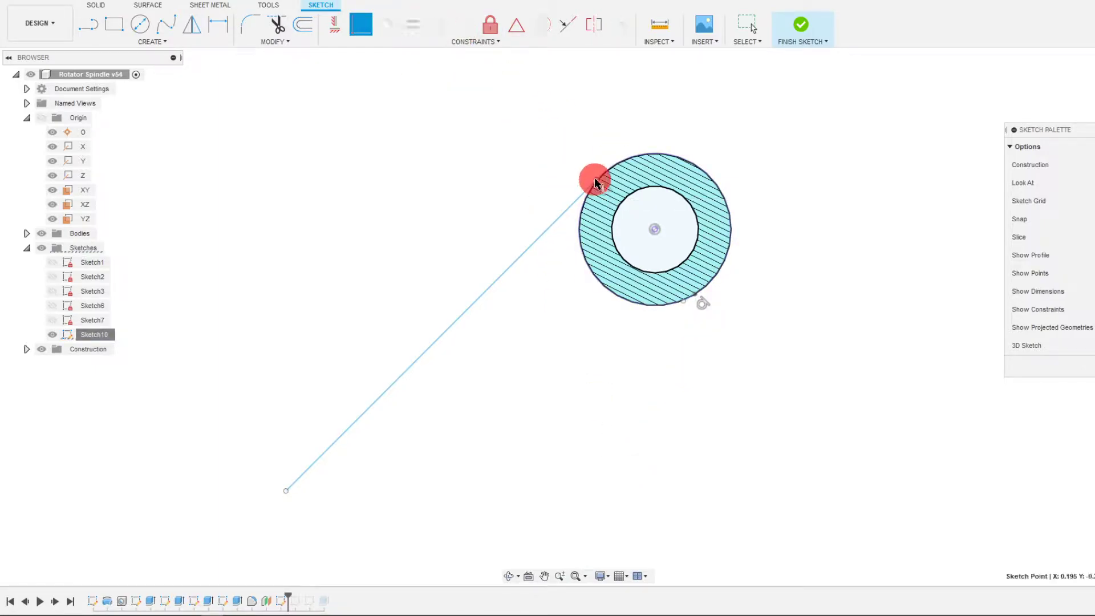
{"action": "left_click", "coordinate": [685, 305]}
{"action": "key", "text": "Escape"}
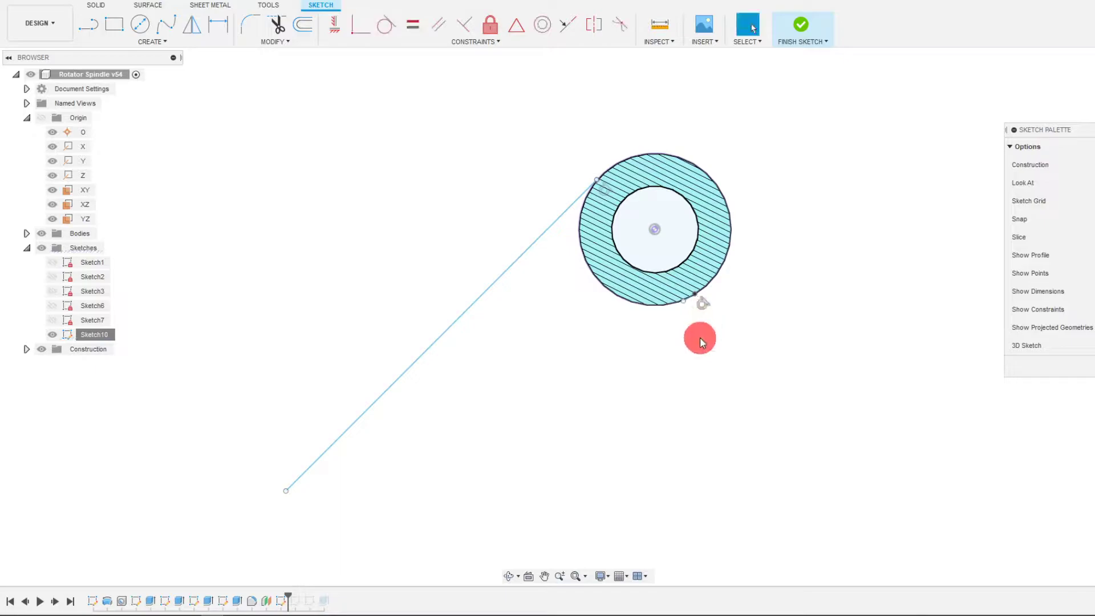
{"action": "left_click_drag", "start_coordinate": [682, 301], "coordinate": [639, 382]}
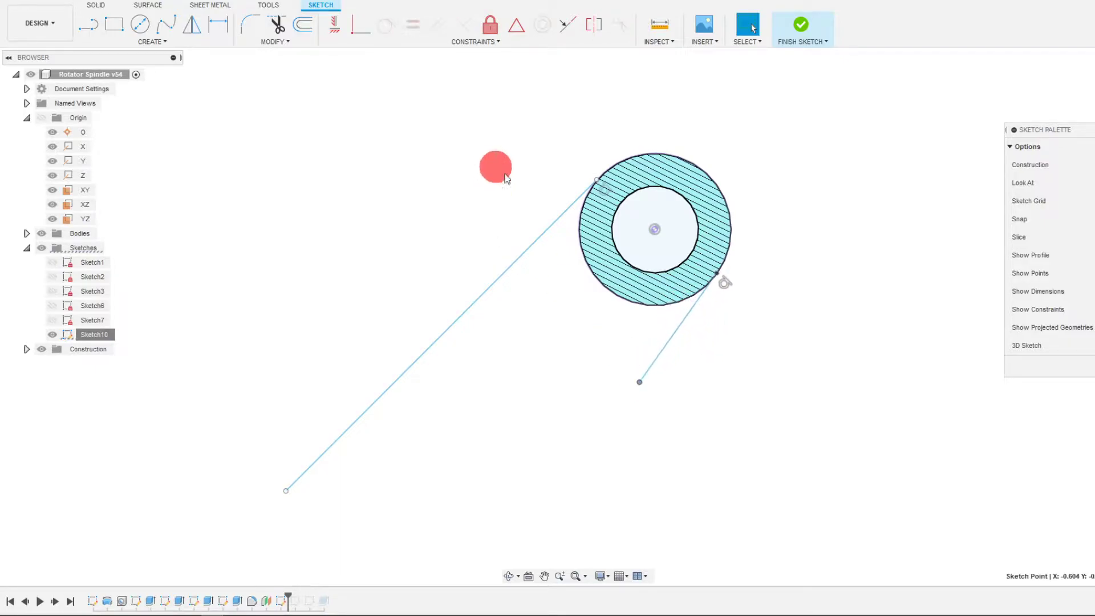
Swing the upper line's free end upward and make its inner end coincident with the tube's outer circle
{"action": "left_click_drag", "start_coordinate": [284, 491], "coordinate": [352, 228]}
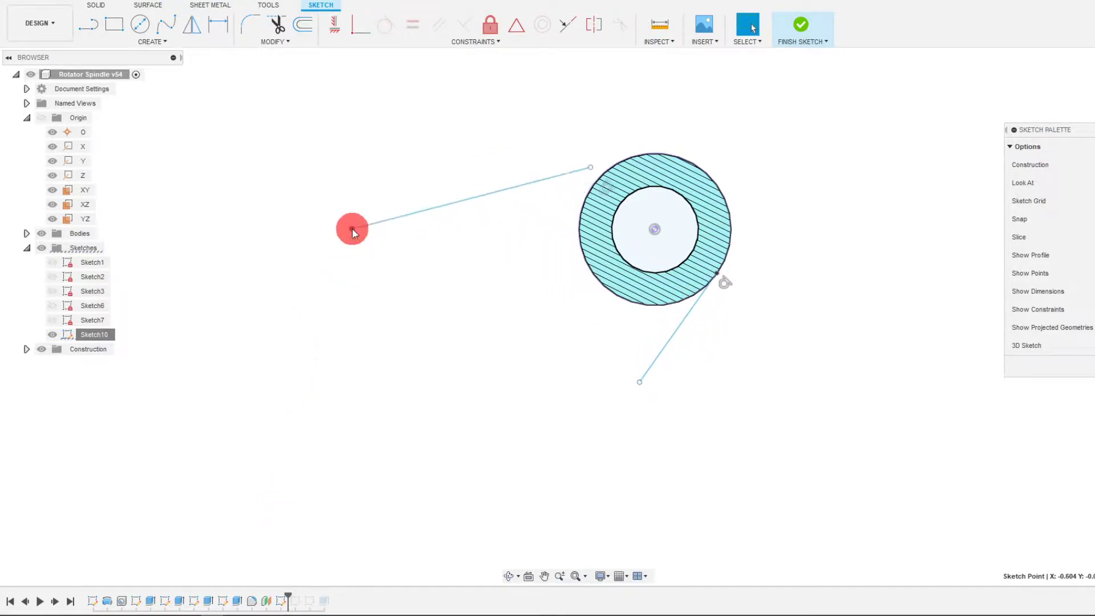
{"action": "left_click", "coordinate": [384, 31]}
{"action": "left_click", "coordinate": [595, 165]}
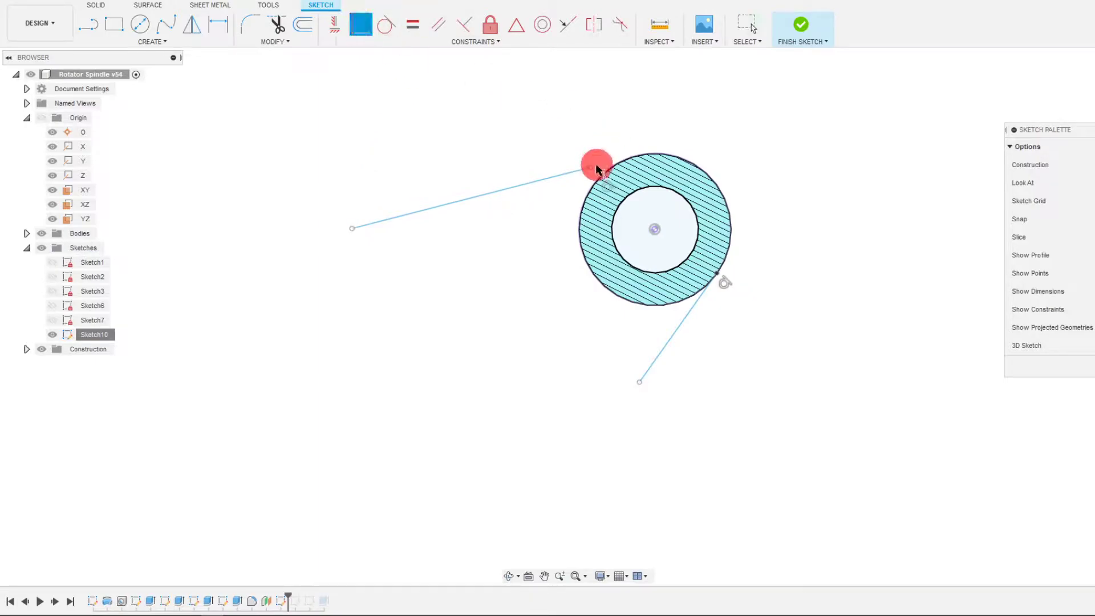
{"action": "left_click", "coordinate": [604, 167]}
{"action": "key", "text": "Escape"}
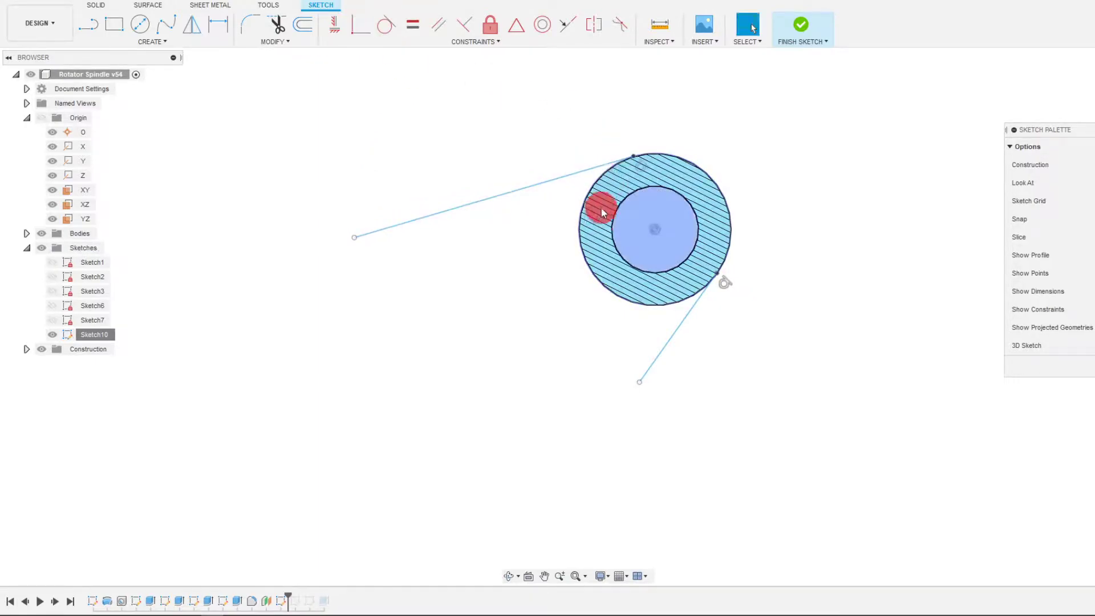
Swing the free ends of both tangent lines down and away from the tube so they run roughly side by side
{"action": "scroll", "coordinate": [620, 302], "scroll_direction": "down", "scroll_amount": 1}
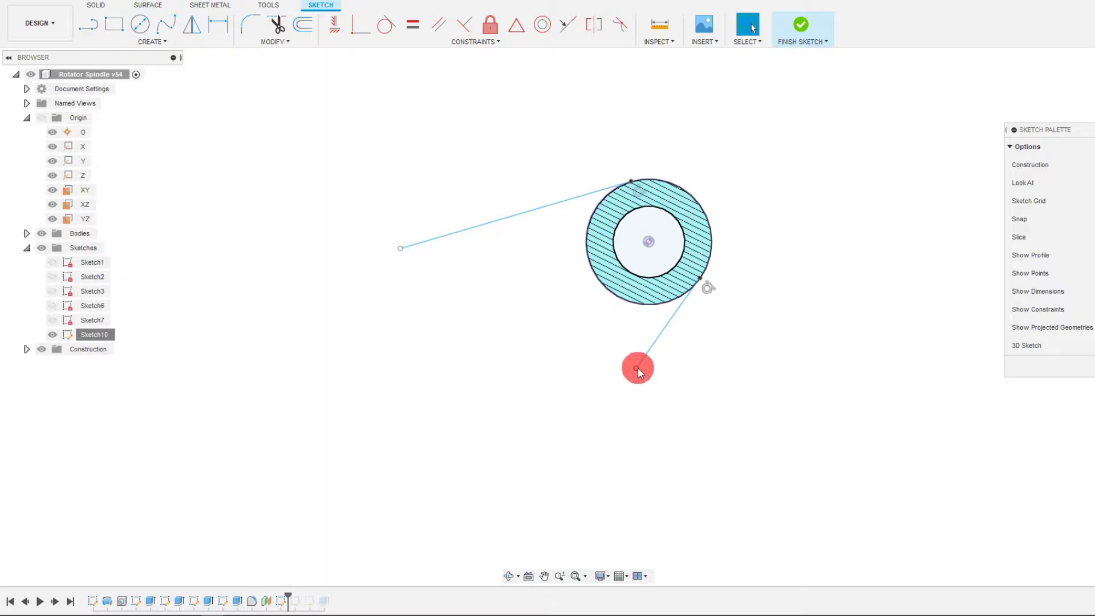
{"action": "left_click_drag", "start_coordinate": [637, 368], "coordinate": [556, 393]}
{"action": "left_click_drag", "start_coordinate": [401, 249], "coordinate": [369, 374]}
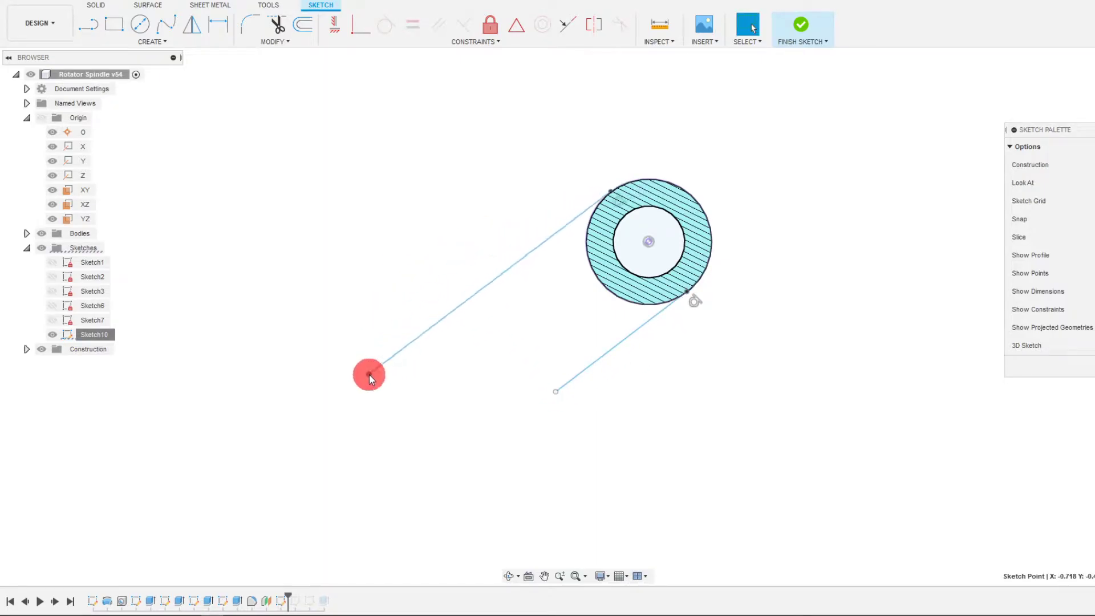
Draw a line from the tube's centre outward between the two tangent lines and convert it to construction
{"action": "left_click", "coordinate": [88, 24]}
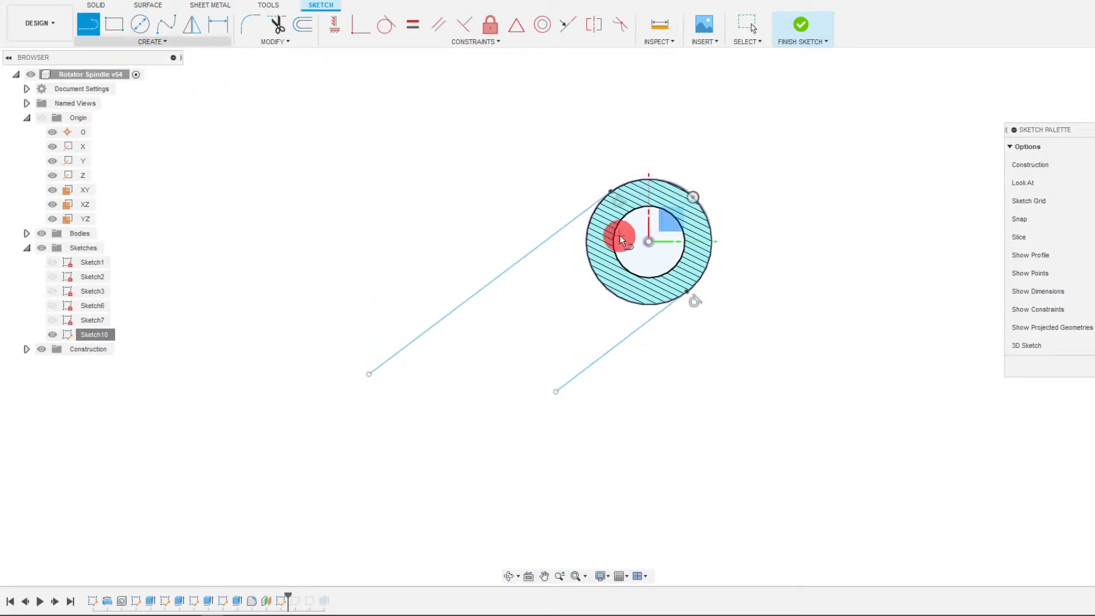
{"action": "left_click", "coordinate": [650, 244]}
{"action": "left_click", "coordinate": [428, 404]}
{"action": "key", "text": "Escape"}
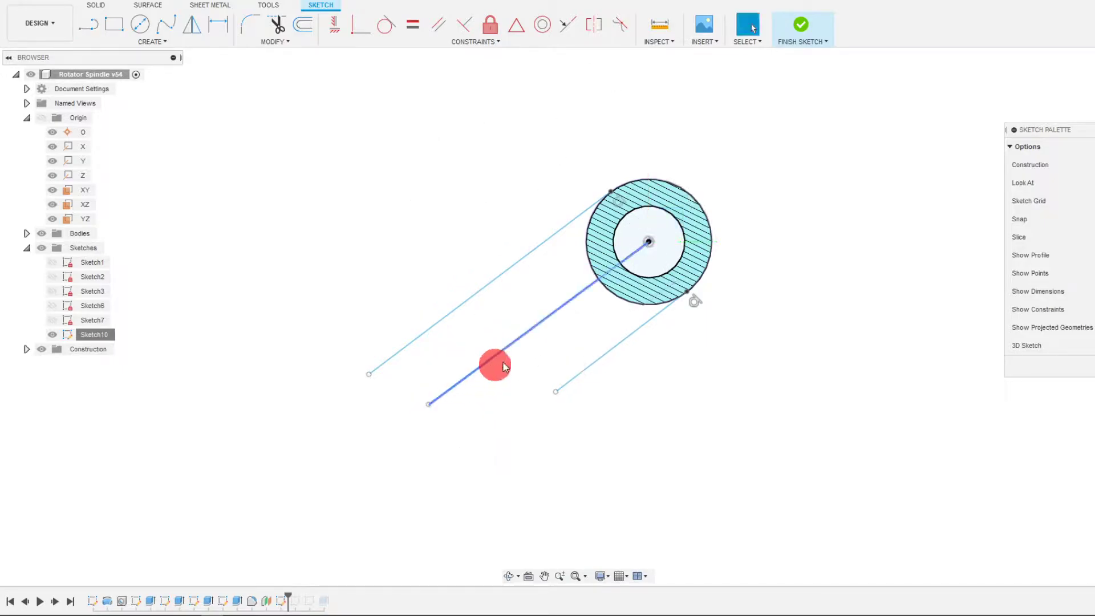
{"action": "left_click", "coordinate": [519, 337]}
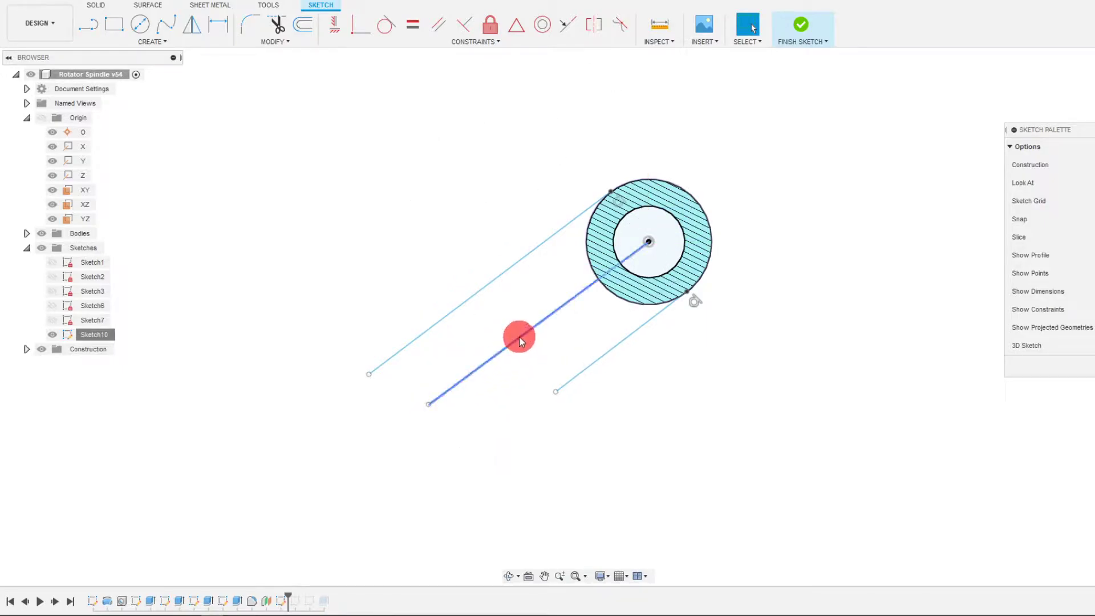
{"action": "left_click", "coordinate": [1033, 165]}
{"action": "left_click", "coordinate": [833, 203]}
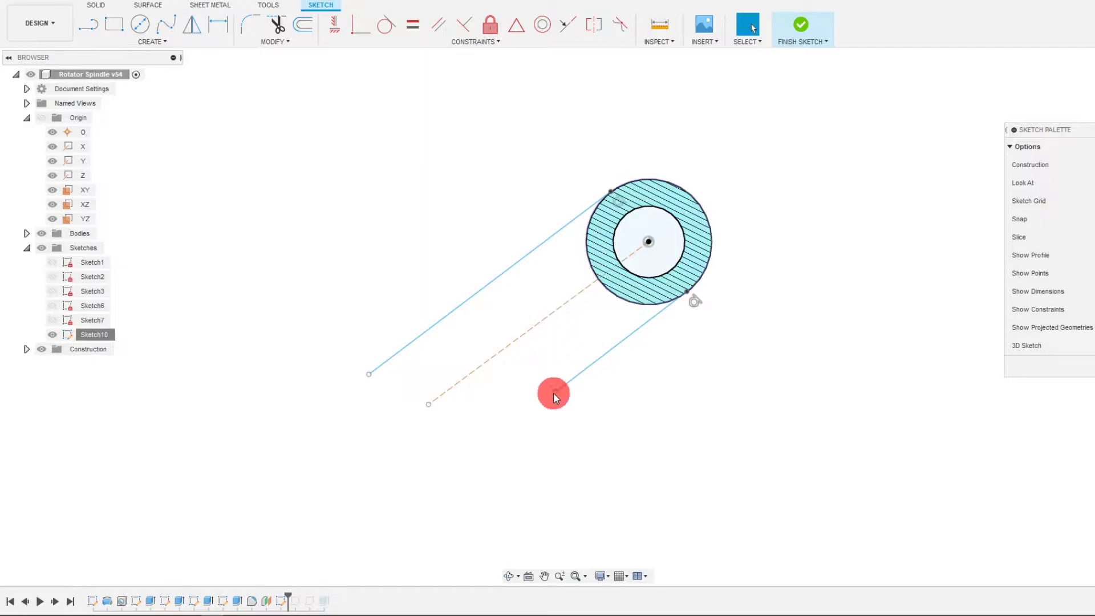
Pull the tangent lines' free ends close to the construction line's end and join them with a 3-point arc
{"action": "left_click_drag", "start_coordinate": [539, 415], "coordinate": [451, 453]}
{"action": "left_click_drag", "start_coordinate": [370, 373], "coordinate": [412, 383]}
{"action": "left_click", "coordinate": [135, 38]}
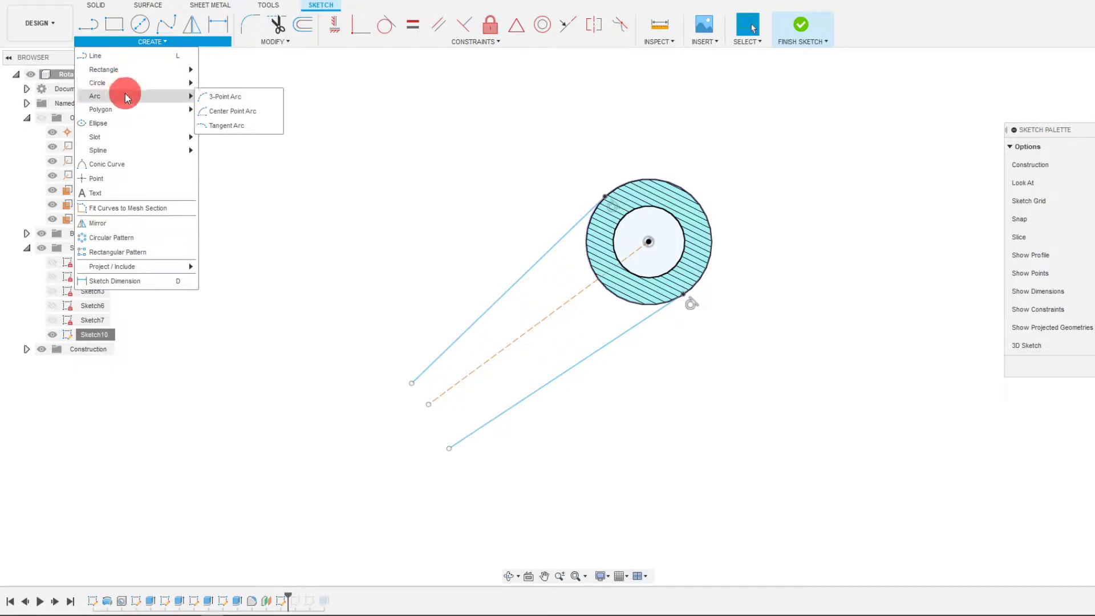
{"action": "left_click", "coordinate": [225, 96]}
{"action": "left_click", "coordinate": [413, 385]}
{"action": "left_click", "coordinate": [449, 448]}
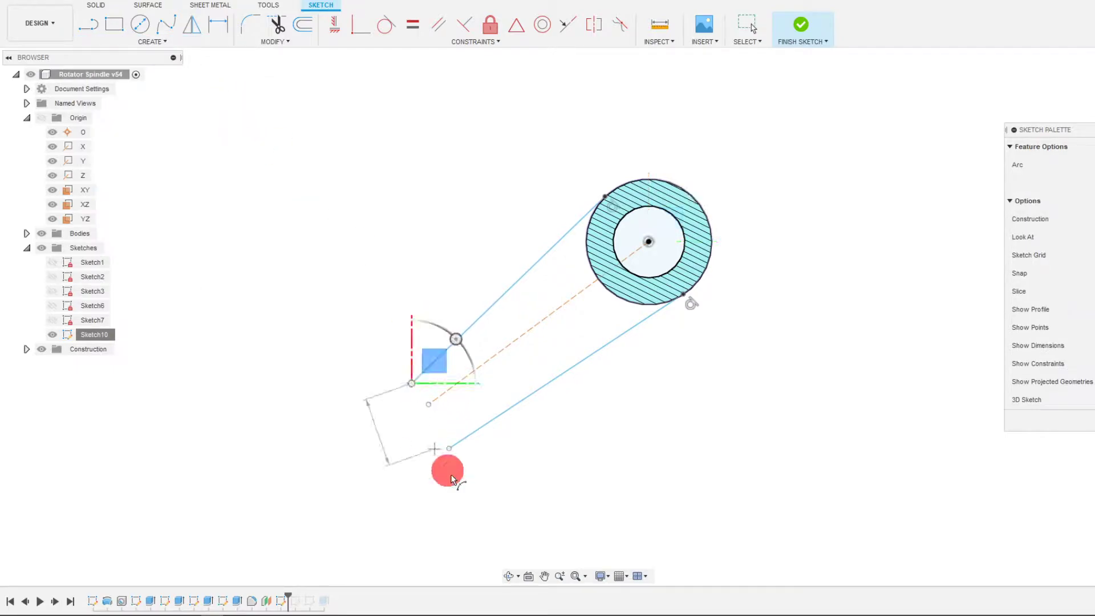
{"action": "left_click", "coordinate": [407, 434]}
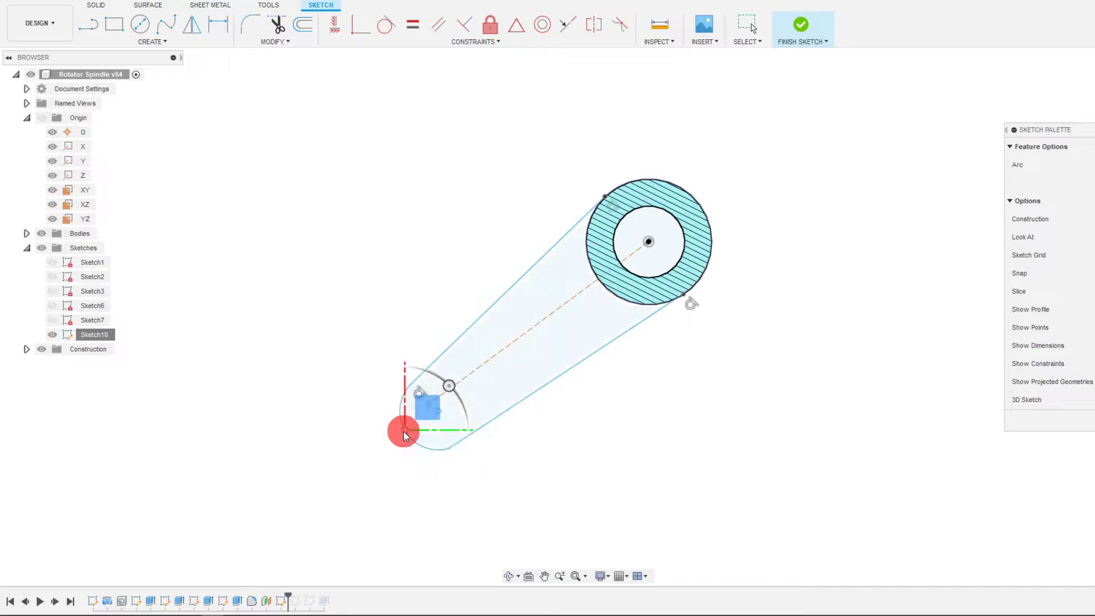
{"action": "key", "text": "Escape"}
Make the end arc tangent to both side lines
{"action": "left_click", "coordinate": [391, 29]}
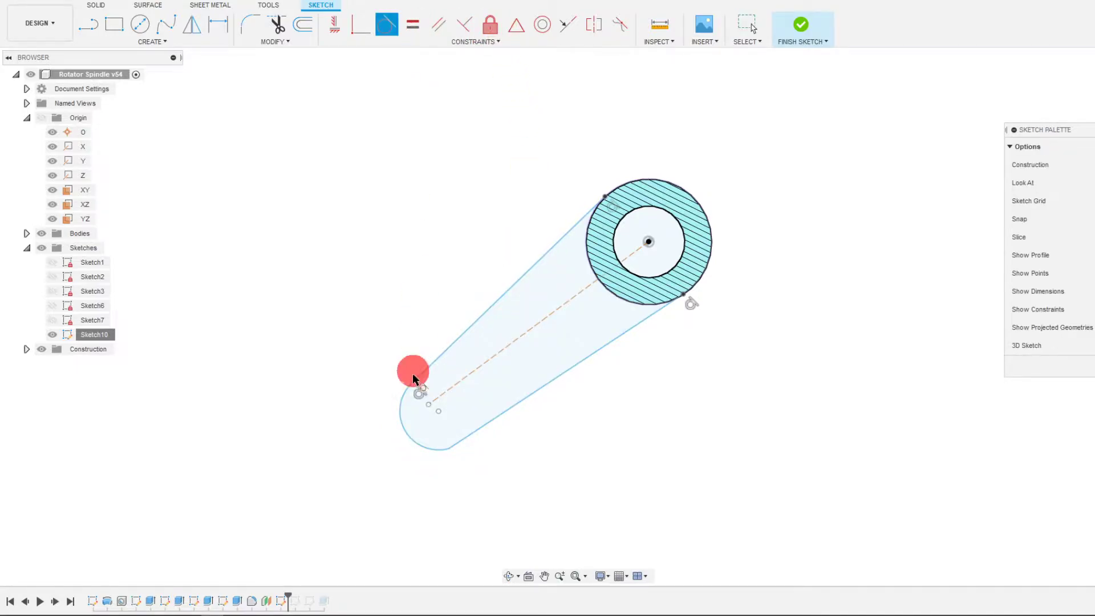
{"action": "left_click", "coordinate": [420, 374]}
{"action": "left_click", "coordinate": [399, 396]}
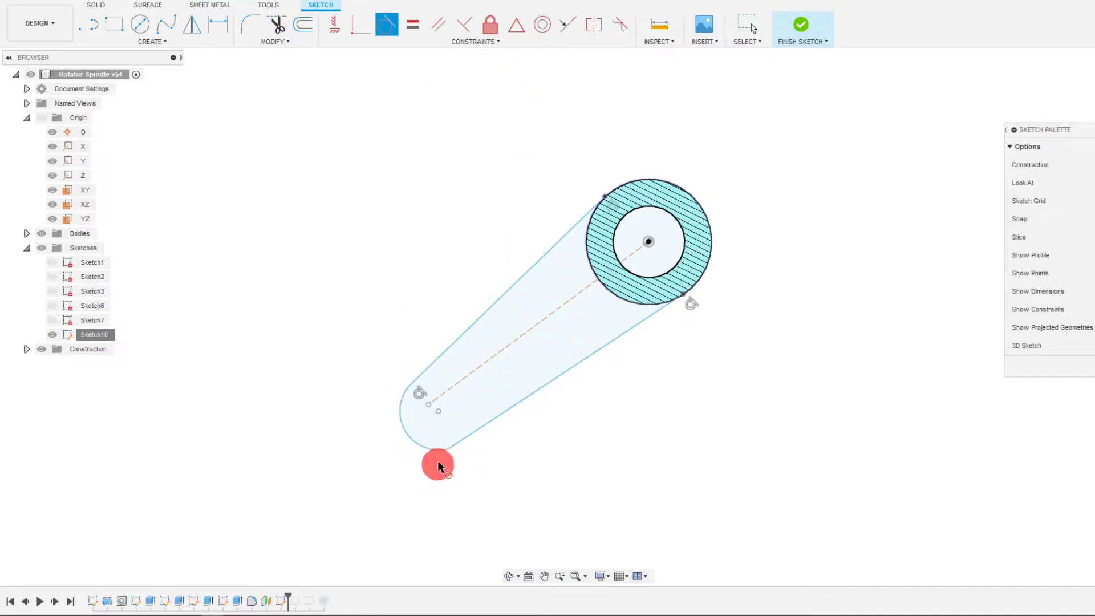
{"action": "left_click", "coordinate": [434, 446]}
{"action": "left_click", "coordinate": [464, 437]}
{"action": "key", "text": "Escape"}
Attach the construction line's outer end to the centre point of the end arc
{"action": "left_click", "coordinate": [457, 422]}
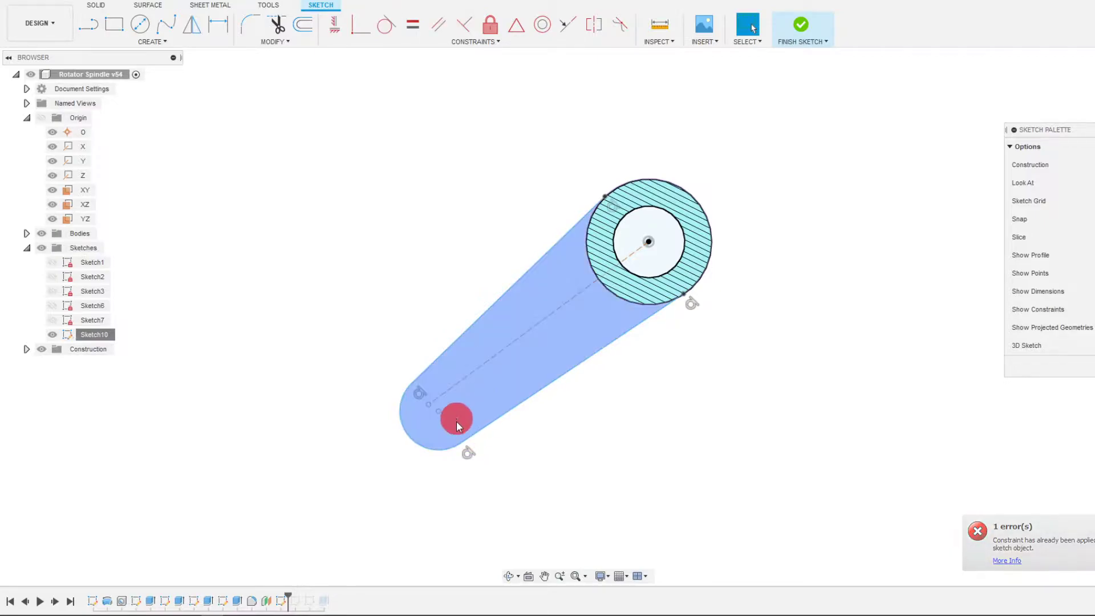
{"action": "left_click", "coordinate": [432, 408]}
{"action": "left_click", "coordinate": [437, 414]}
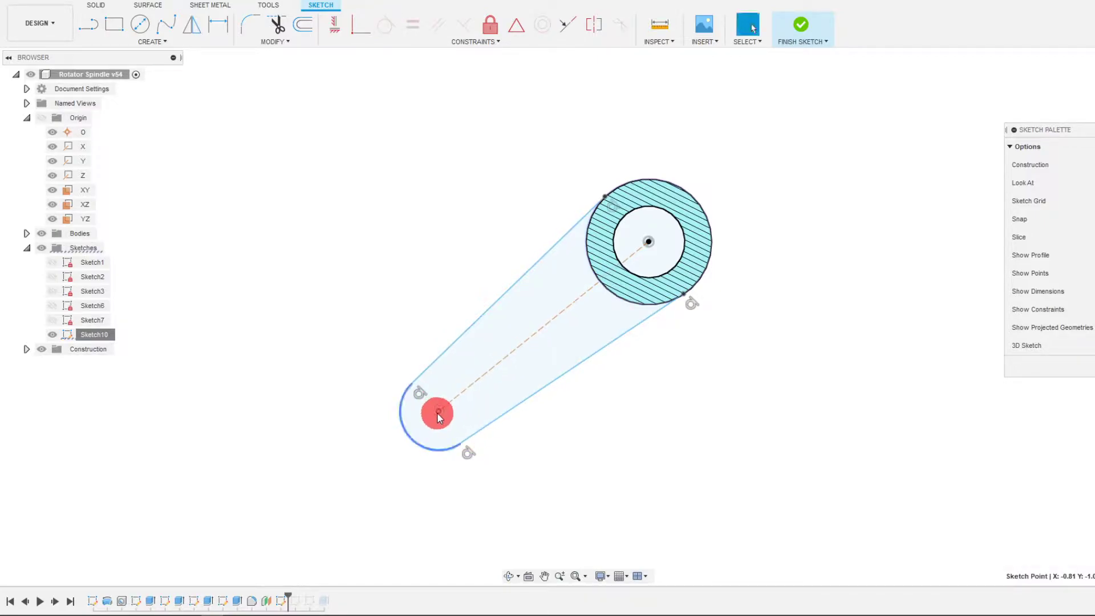
{"action": "left_click", "coordinate": [642, 399]}
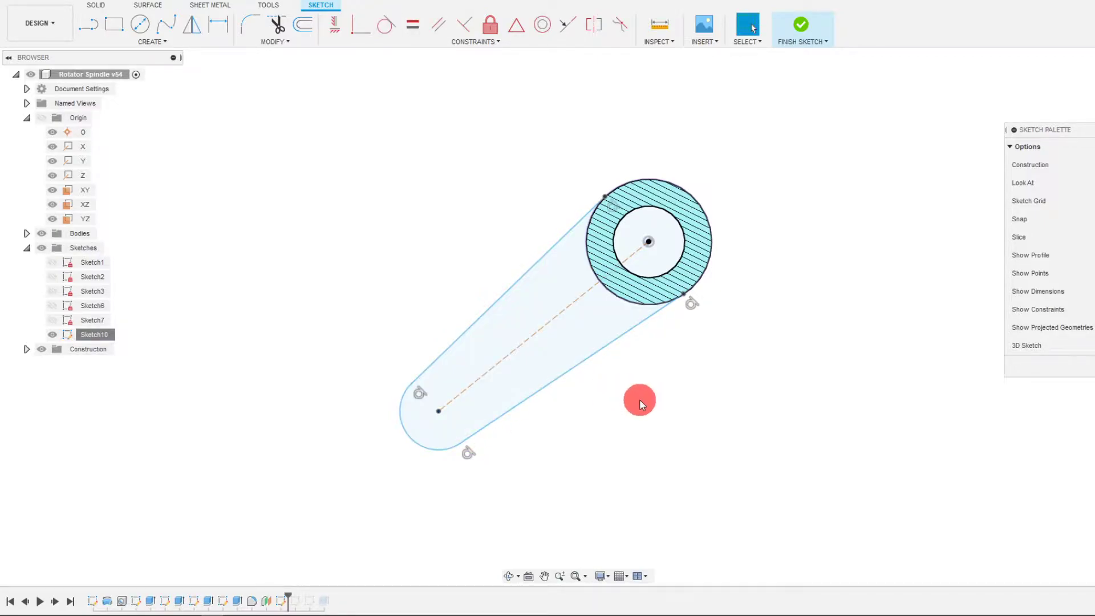
Dimension the construction line between the tube's centre and the arc's centre at 1.5 in, aligned with the line
{"action": "left_click", "coordinate": [230, 27]}
{"action": "left_click", "coordinate": [450, 407]}
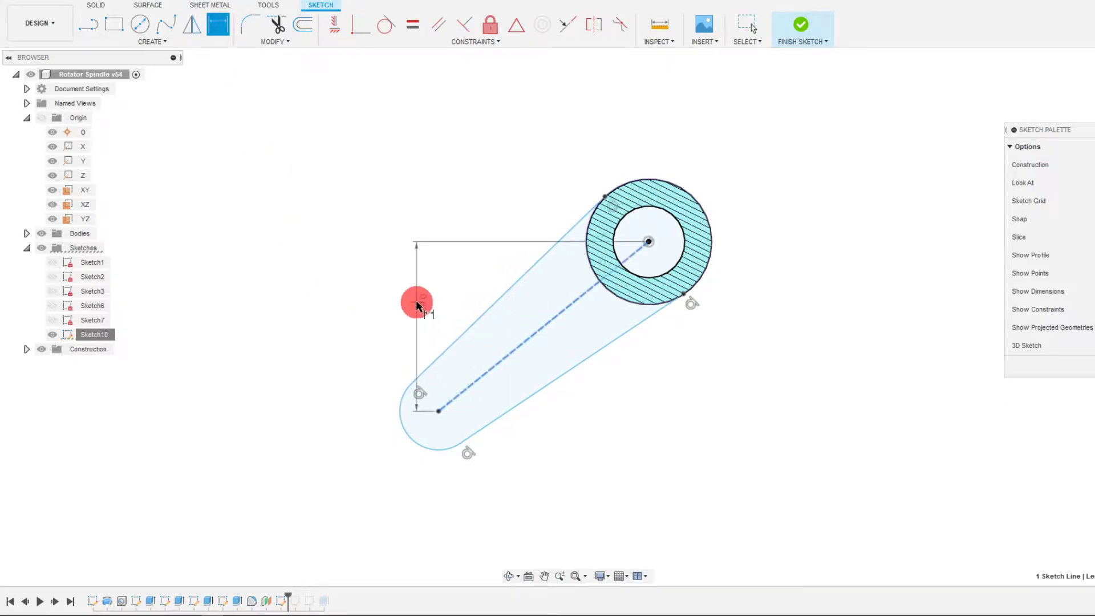
{"action": "left_click", "coordinate": [495, 266]}
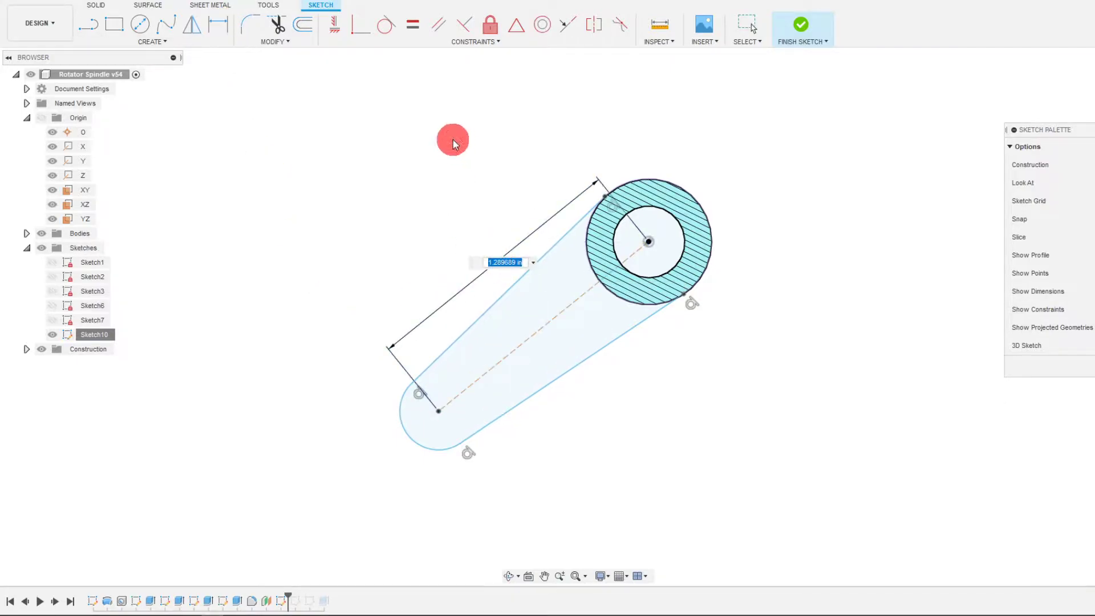
{"action": "type", "text": "1.5"}
{"action": "key", "text": "Return"}
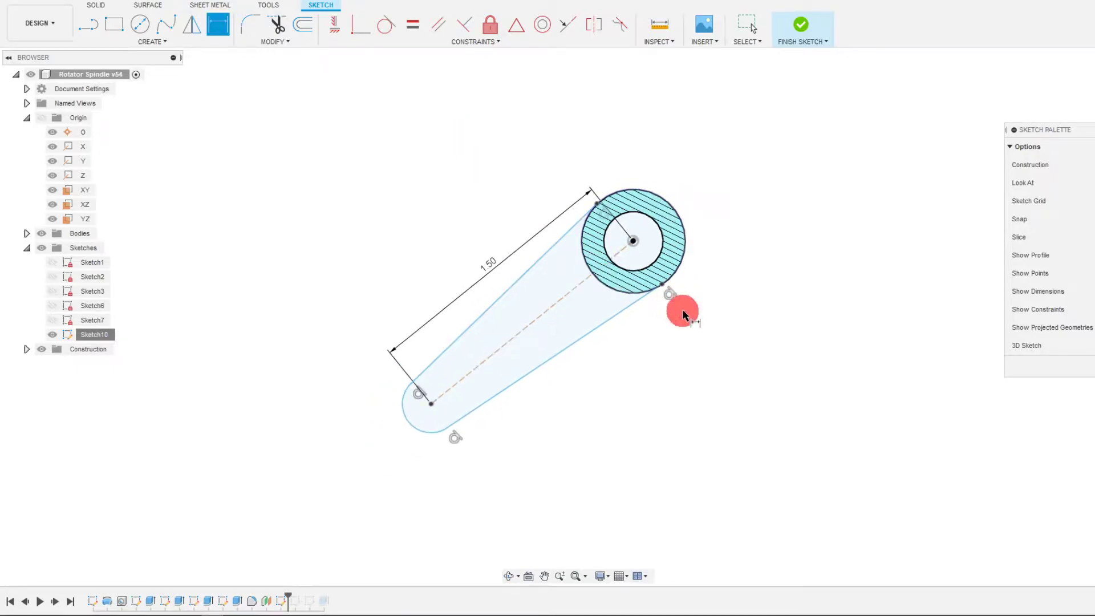
{"action": "key", "text": "Escape"}
Pull the lower side line's outer end outward to widen the arm's rounded end
{"action": "scroll", "coordinate": [648, 272], "scroll_direction": "down", "scroll_amount": 1}
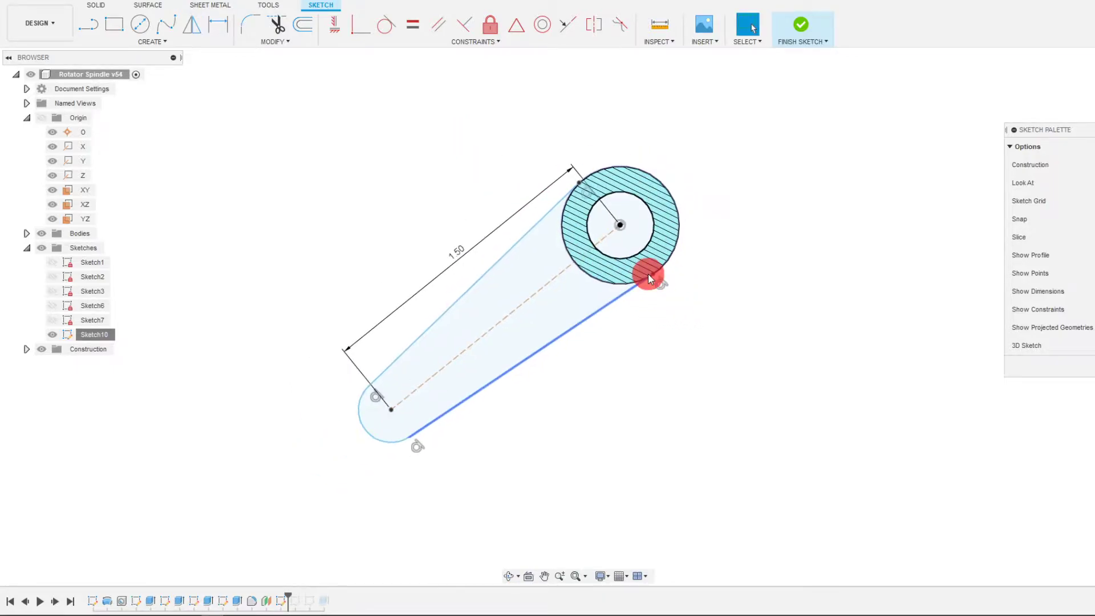
{"action": "scroll", "coordinate": [492, 321], "scroll_direction": "up", "scroll_amount": 1}
{"action": "mouse_move", "coordinate": [492, 322]}
{"action": "left_mouse_down"}
{"action": "mouse_move", "coordinate": [435, 229]}
{"action": "mouse_move", "coordinate": [497, 303]}
{"action": "left_mouse_up"}
{"action": "left_click", "coordinate": [497, 300]}
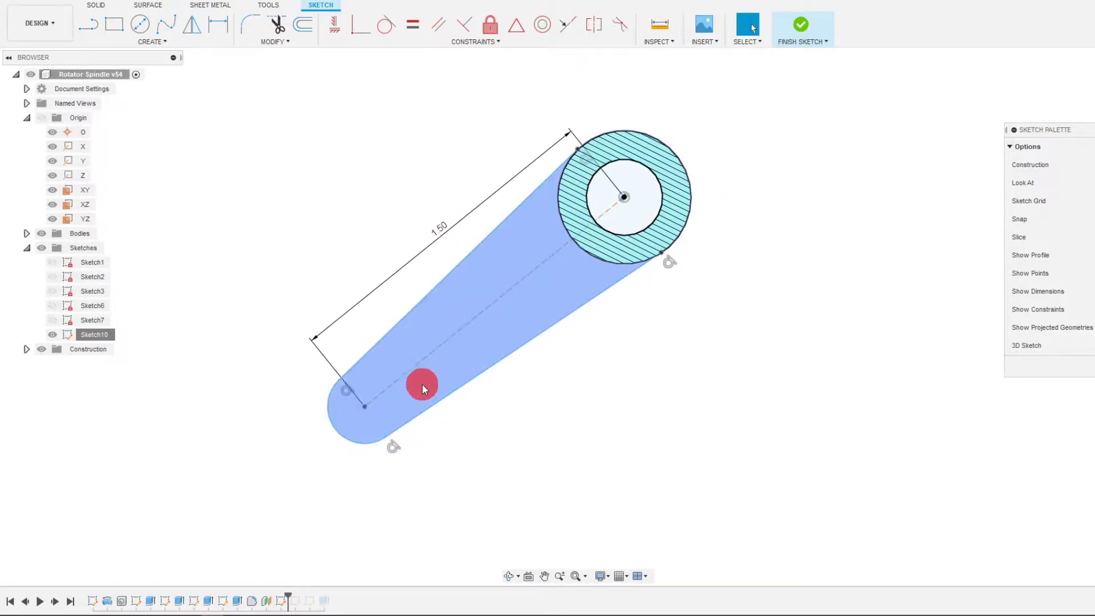
{"action": "left_click", "coordinate": [484, 466]}
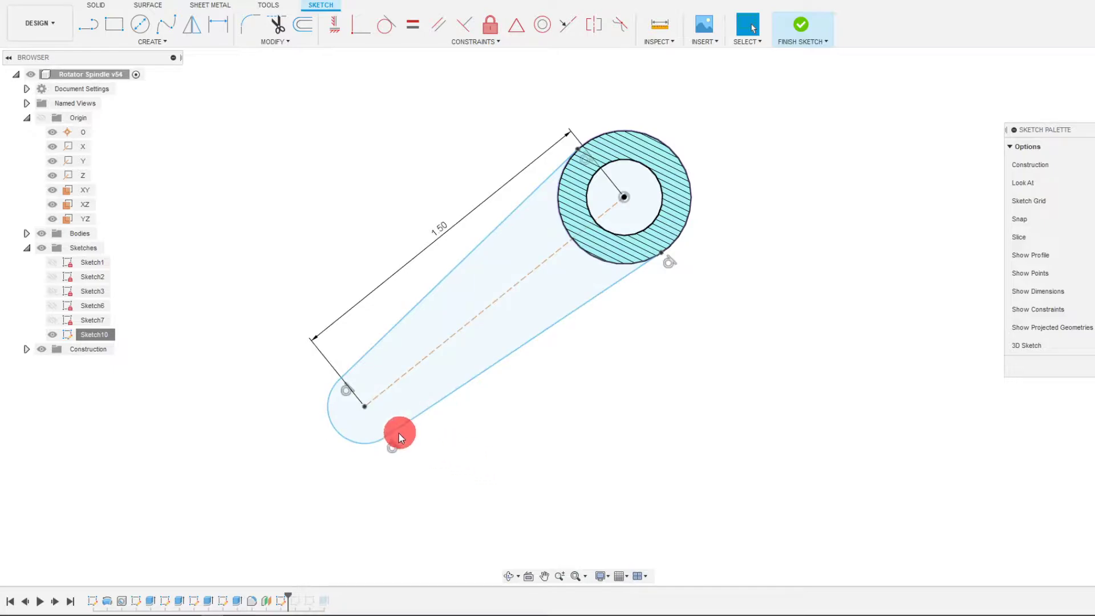
{"action": "left_click_drag", "start_coordinate": [389, 436], "coordinate": [392, 448]}
{"action": "scroll", "coordinate": [515, 417], "scroll_direction": "down", "scroll_amount": 2}
{"action": "scroll", "coordinate": [593, 290], "scroll_direction": "up", "scroll_amount": 1}
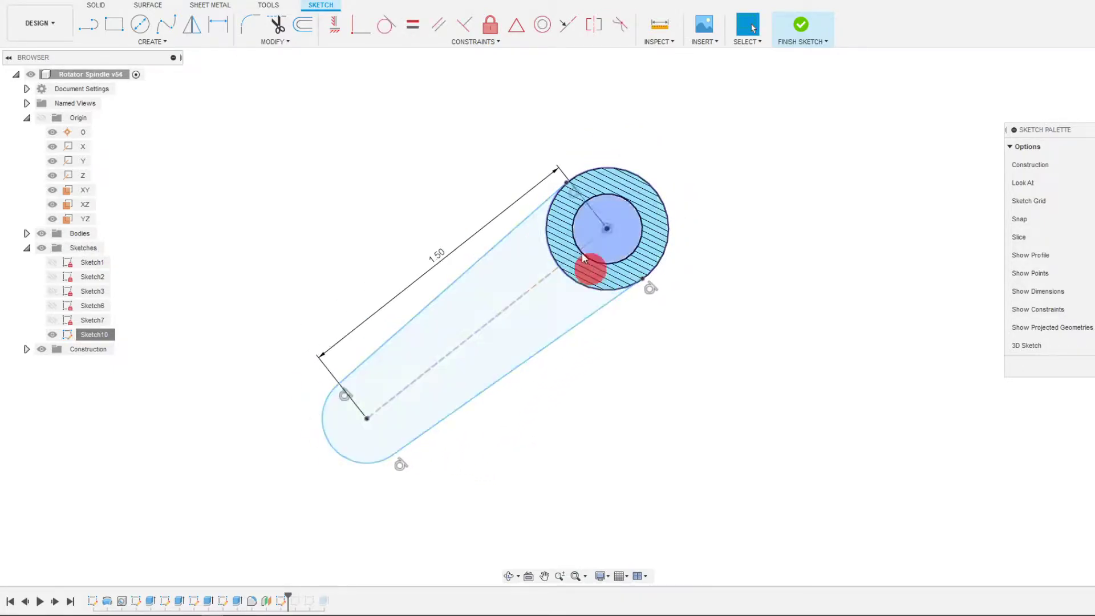
Constrain the arm's two side lines parallel to each other
{"action": "left_click", "coordinate": [439, 24]}
{"action": "left_click", "coordinate": [472, 263]}
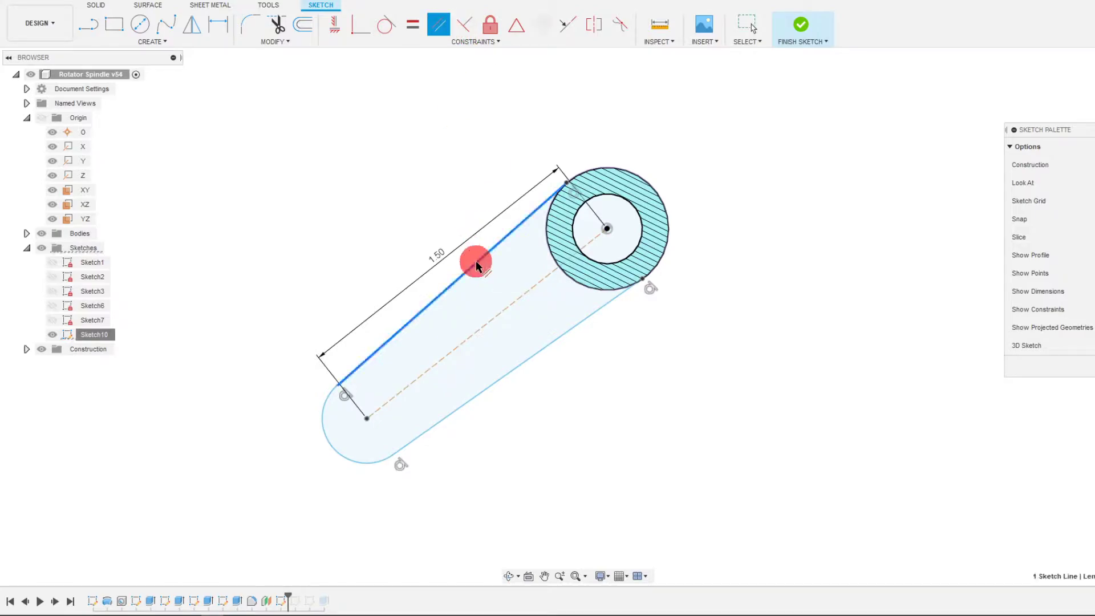
{"action": "left_click", "coordinate": [550, 342]}
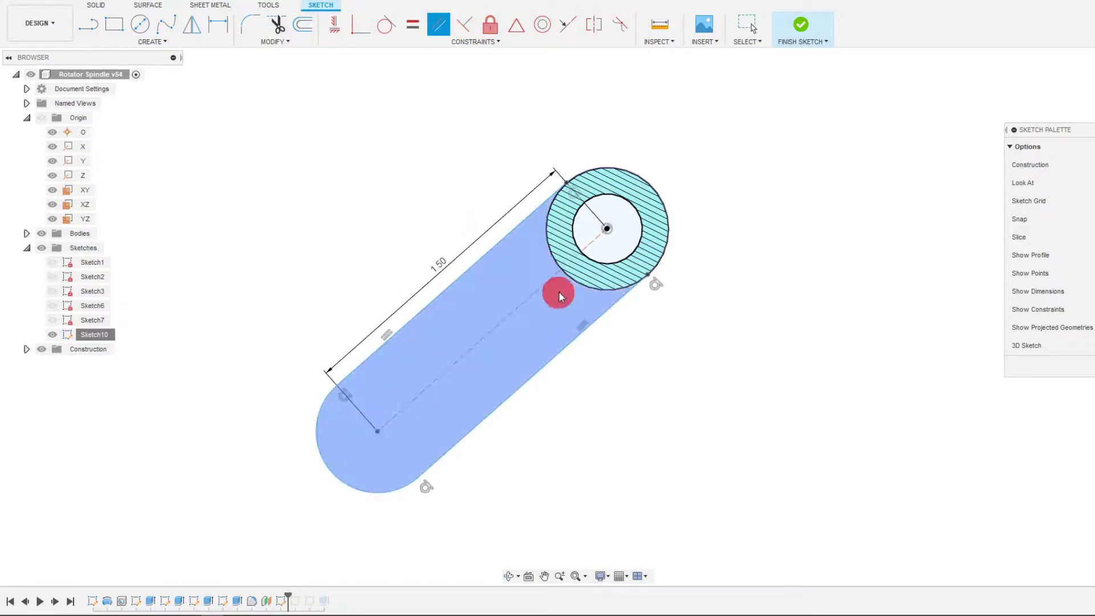
{"action": "key", "text": "Escape"}
Draw a 0.6 in diameter circle centred on the end arc's centre and reaching the ends of the side lines
{"action": "scroll", "coordinate": [559, 292], "scroll_direction": "up", "scroll_amount": 2}
{"action": "scroll", "coordinate": [559, 377], "scroll_direction": "down", "scroll_amount": 3}
{"action": "scroll", "coordinate": [432, 456], "scroll_direction": "up", "scroll_amount": 2}
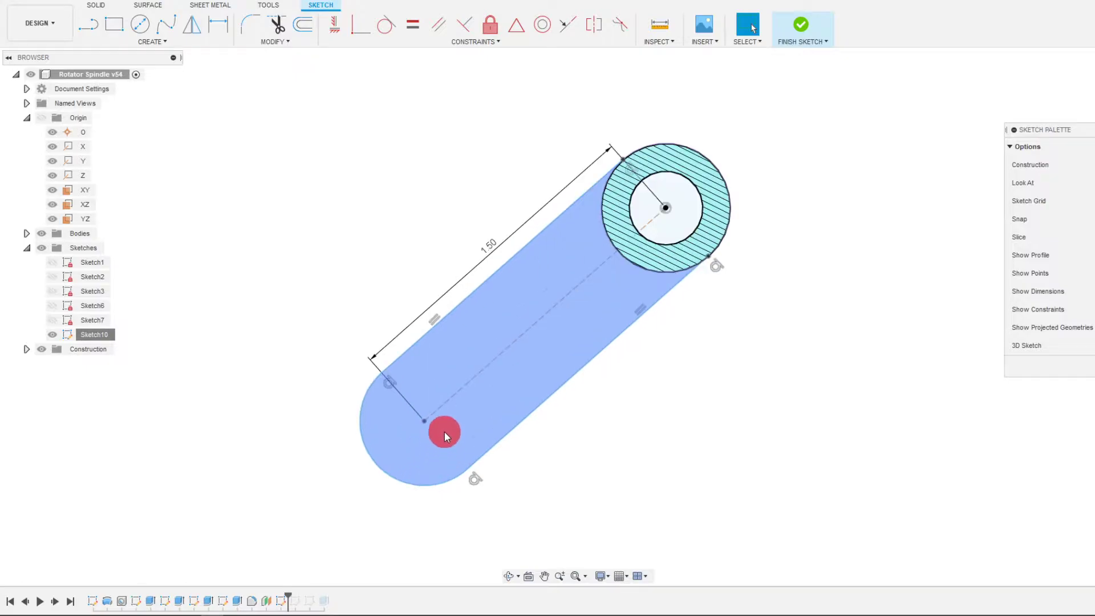
{"action": "scroll", "coordinate": [579, 359], "scroll_direction": "down", "scroll_amount": 1}
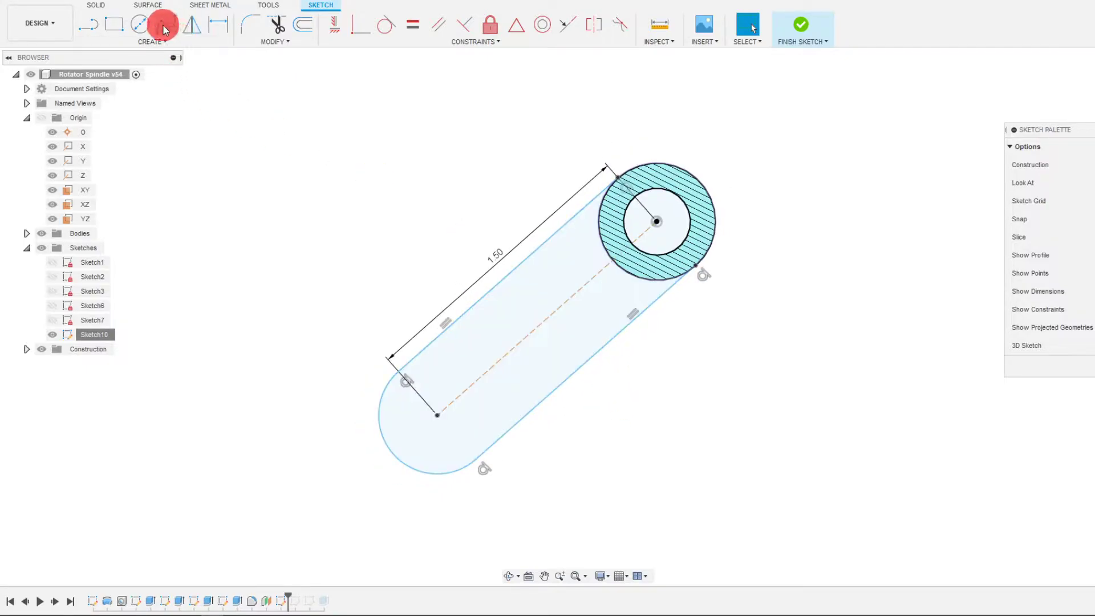
{"action": "left_click", "coordinate": [146, 39]}
{"action": "left_click", "coordinate": [425, 419]}
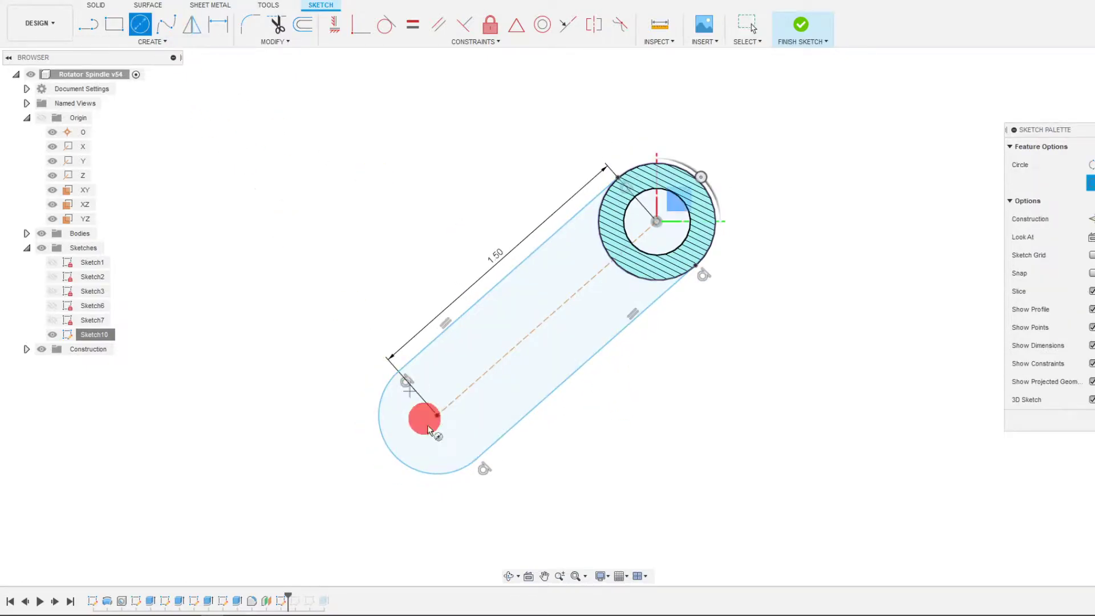
{"action": "left_click", "coordinate": [437, 416]}
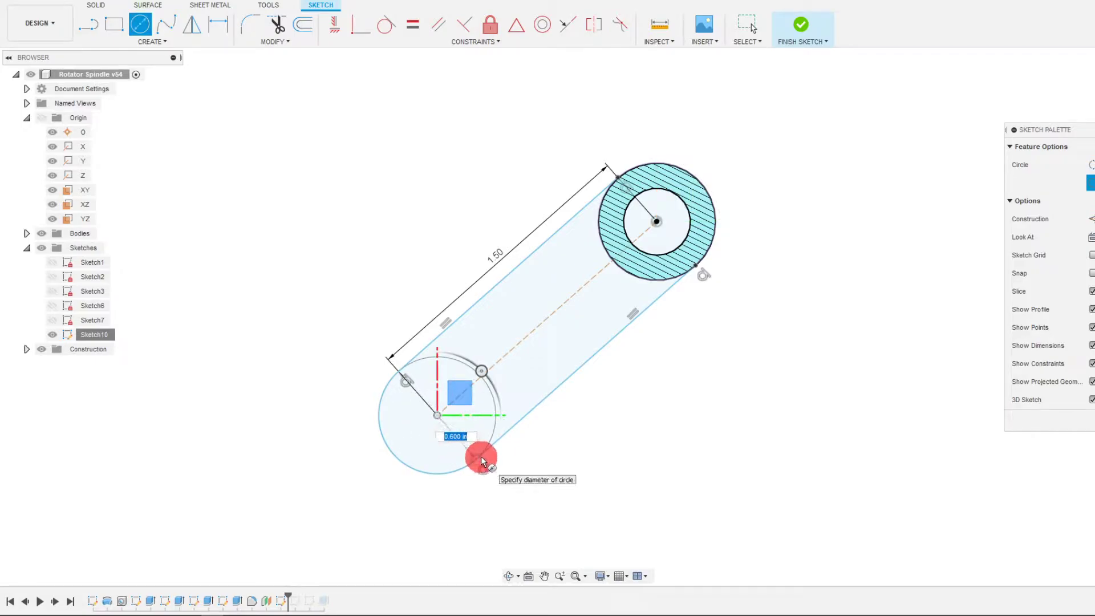
{"action": "key", "text": "Escape"}
{"action": "key", "text": "Escape"}
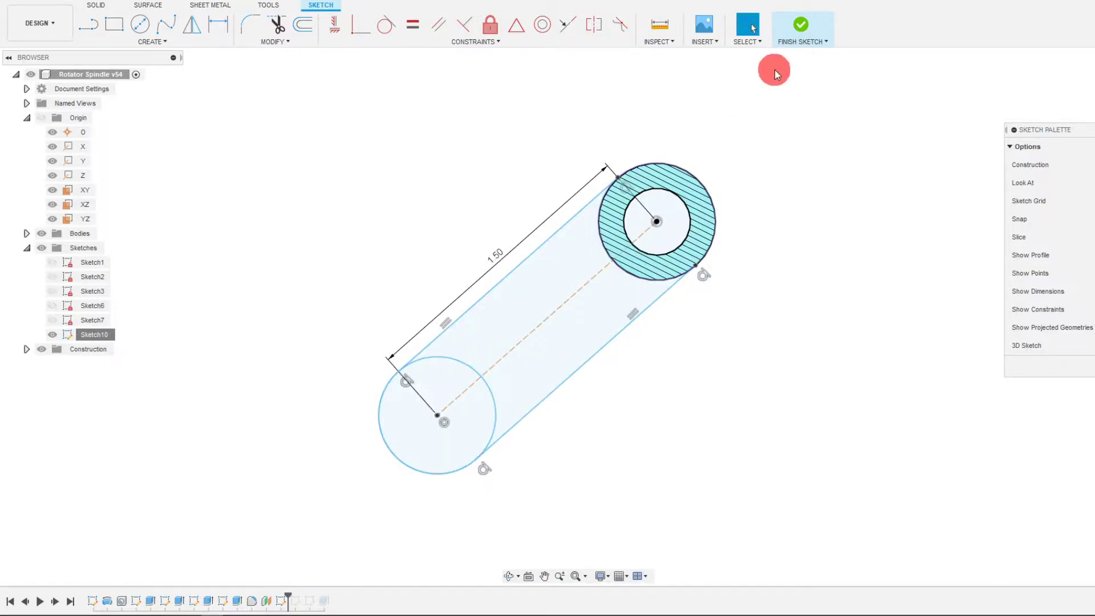
Finish the sketch and set up an extrusion of the arm and end-circle profiles with a distance of 0.254 in
{"action": "left_click", "coordinate": [798, 29]}
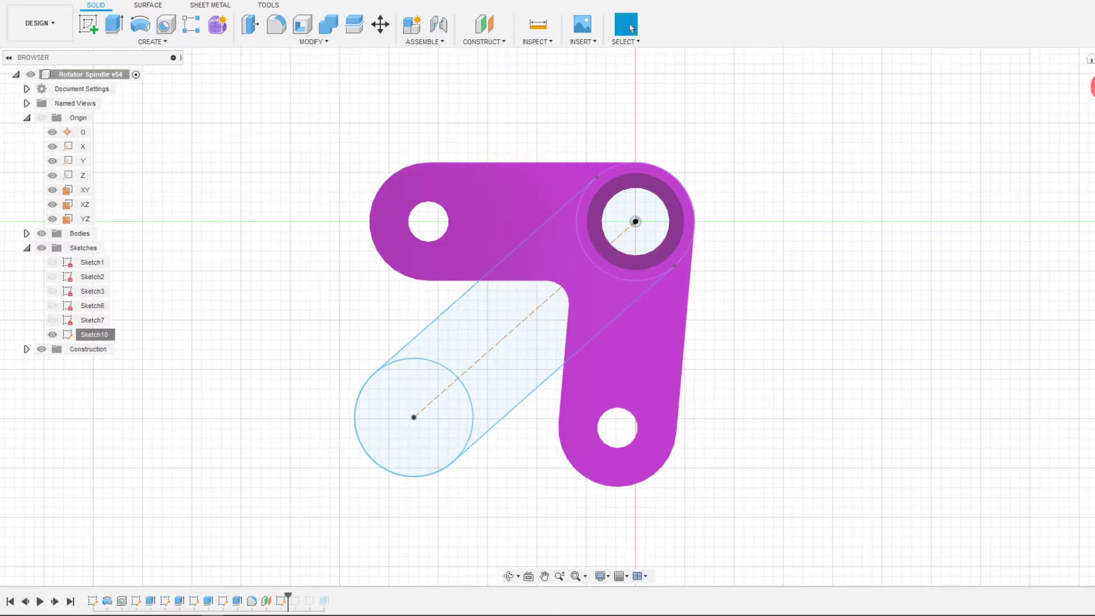
{"action": "left_click", "coordinate": [1091, 87]}
{"action": "left_click", "coordinate": [114, 27]}
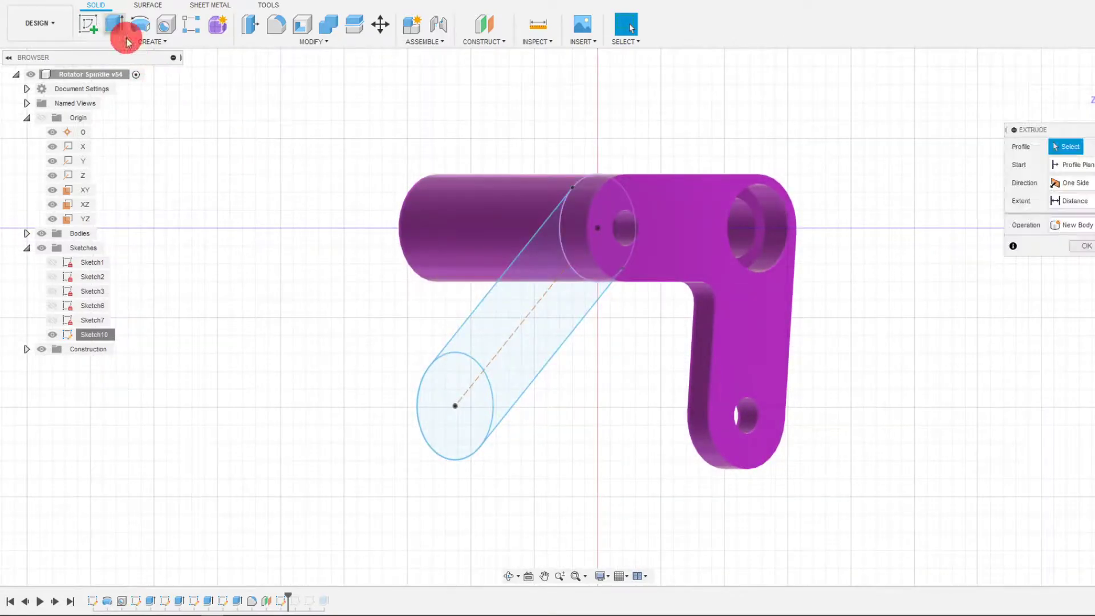
{"action": "left_click", "coordinate": [517, 368]}
{"action": "left_click", "coordinate": [486, 405]}
{"action": "scroll", "coordinate": [398, 382], "scroll_direction": "down", "scroll_amount": 1}
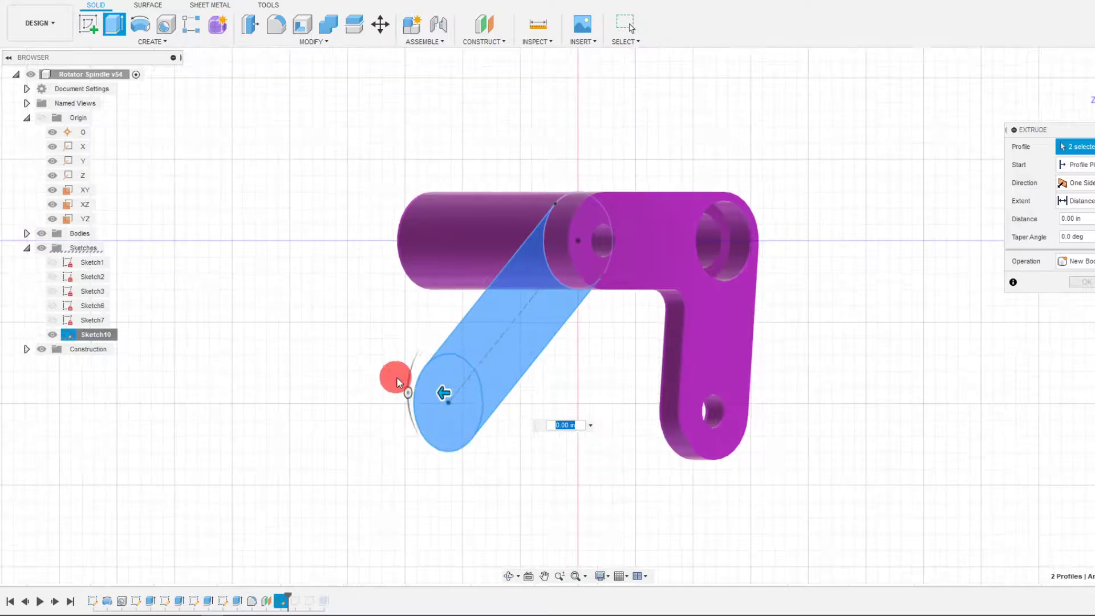
{"action": "key", "text": "BackSpace"}
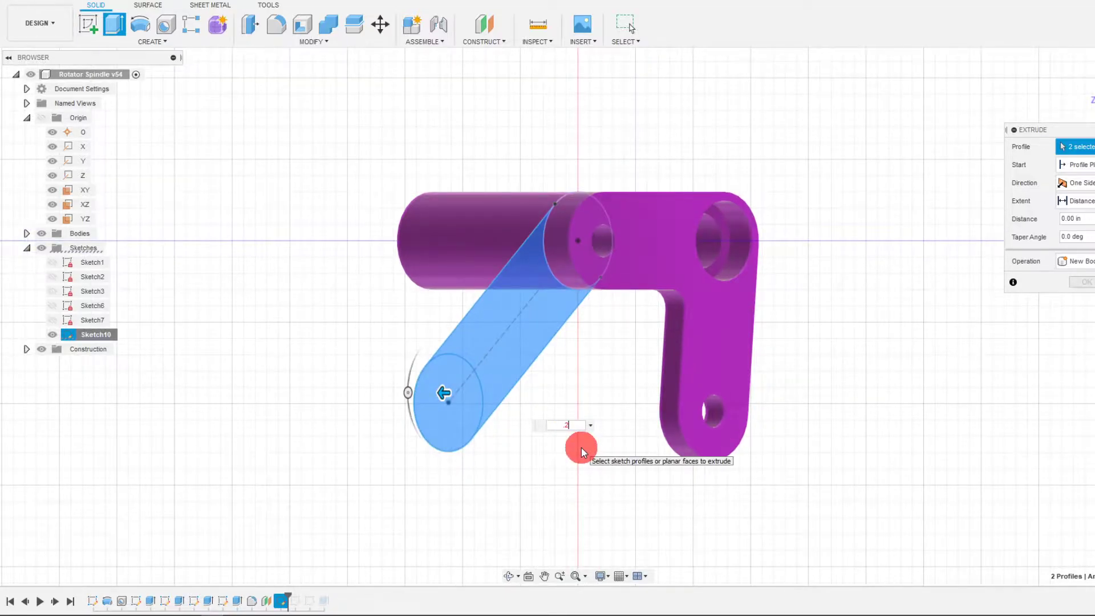
{"action": "type", "text": "54"}
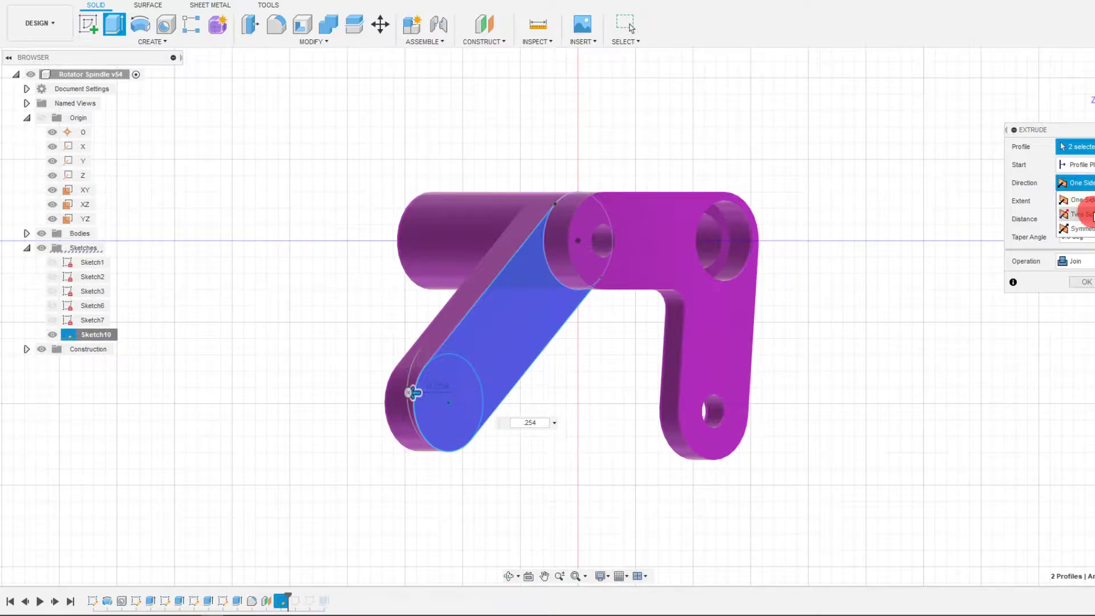
Extrude the arm and end-circle profiles symmetrically, with the 0.254 in distance measured as whole length, and join them to the body
{"action": "left_click", "coordinate": [1081, 228]}
{"action": "left_click_drag", "start_coordinate": [1084, 131], "coordinate": [915, 134]}
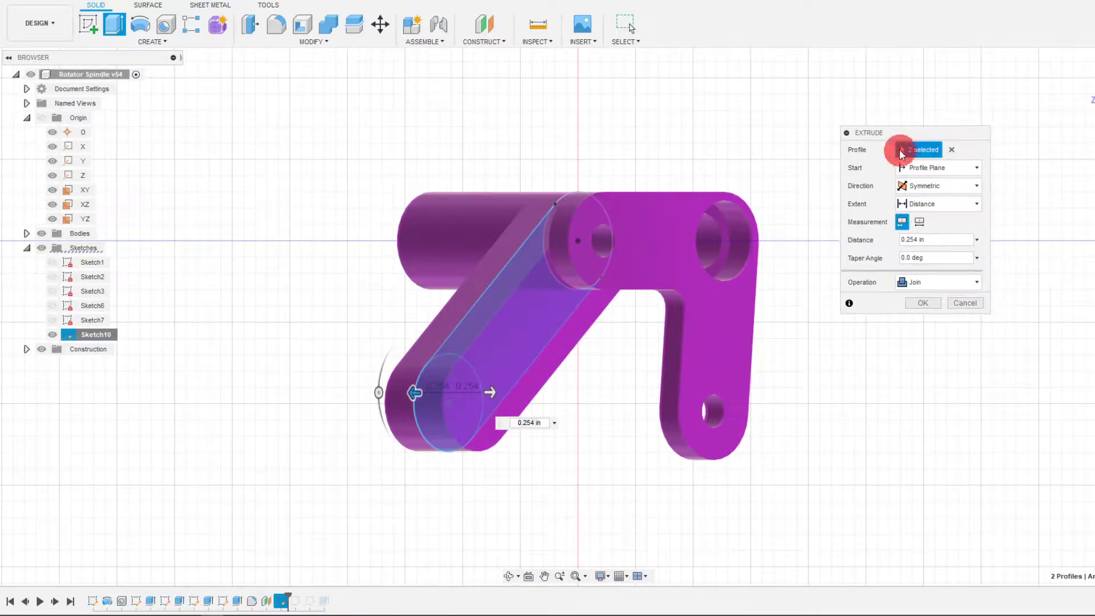
{"action": "left_click", "coordinate": [918, 222]}
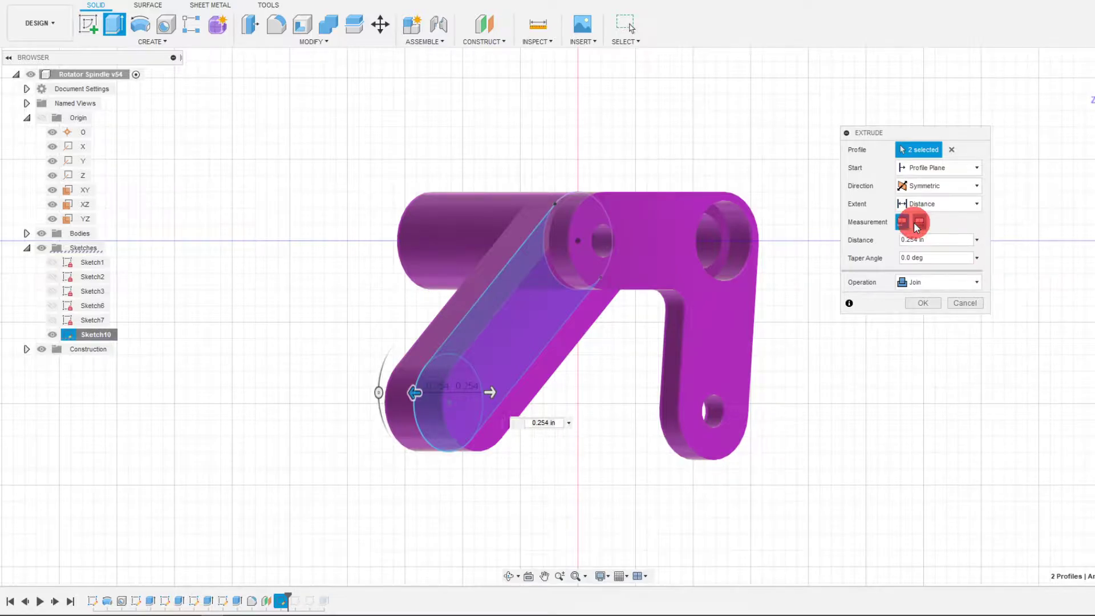
{"action": "left_click", "coordinate": [913, 305]}
{"action": "scroll", "coordinate": [574, 361], "scroll_direction": "down", "scroll_amount": 1}
{"action": "scroll", "coordinate": [517, 398], "scroll_direction": "up", "scroll_amount": 2}
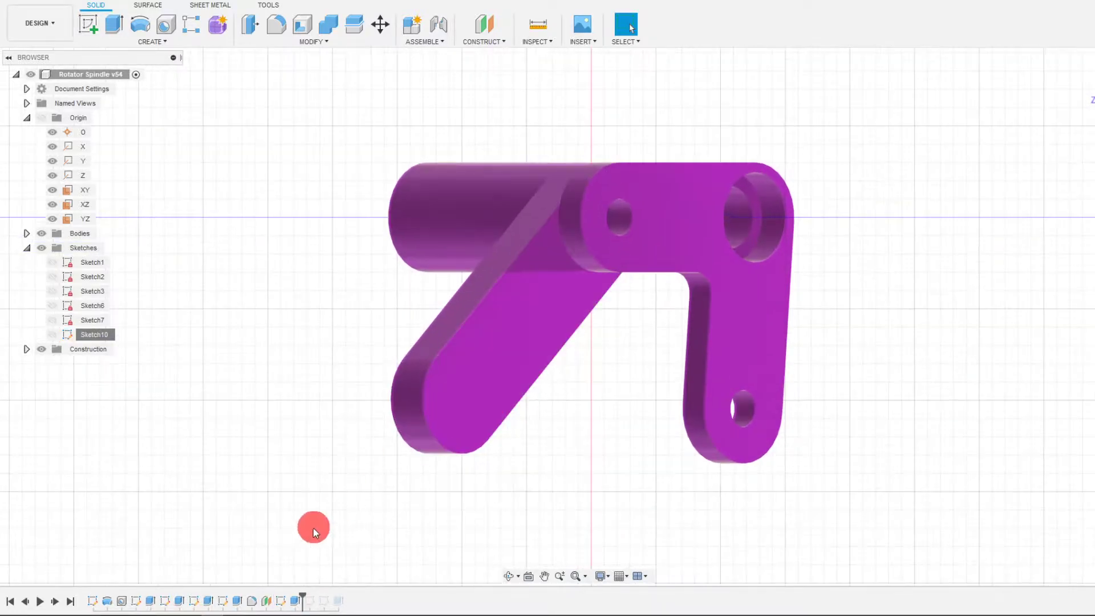
Edit the arm's extrusion and set its distance to 0.254 in+.25
{"action": "right_click", "coordinate": [296, 601]}
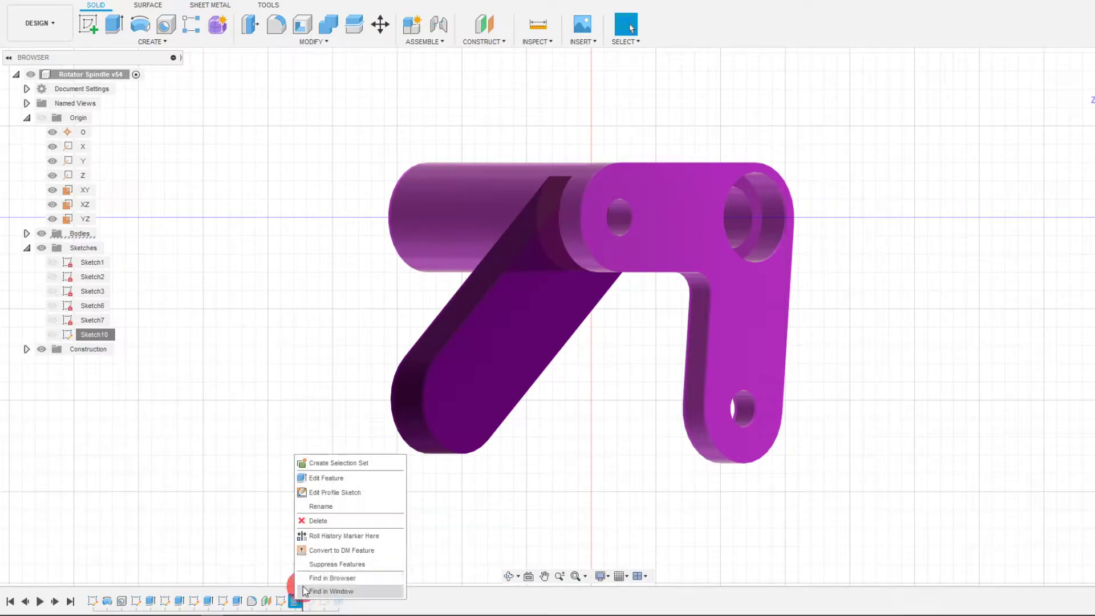
{"action": "left_click", "coordinate": [334, 480]}
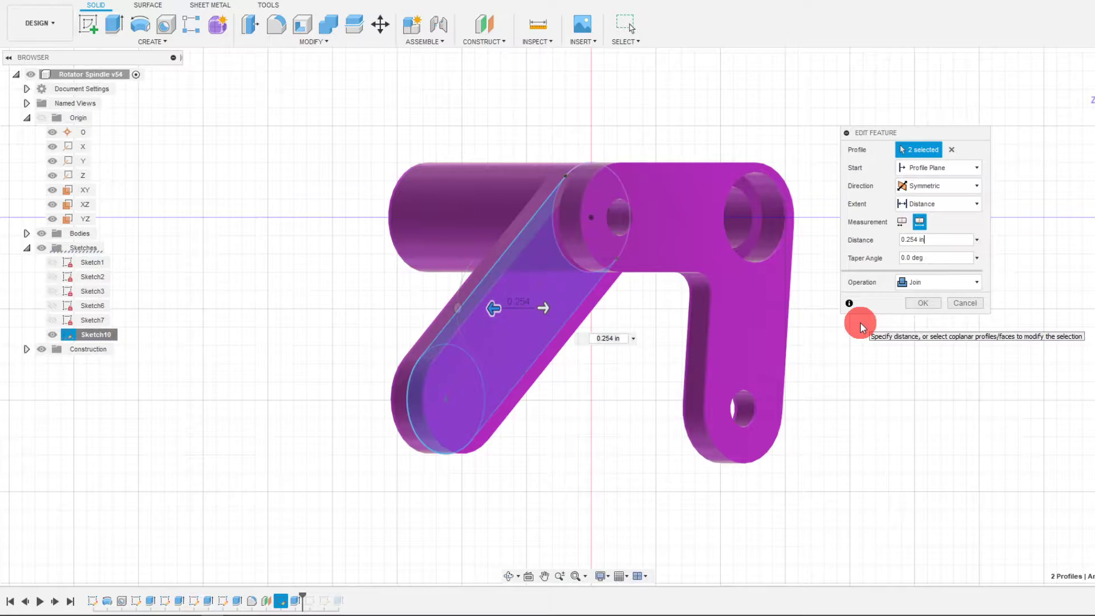
{"action": "type", "text": "+"}
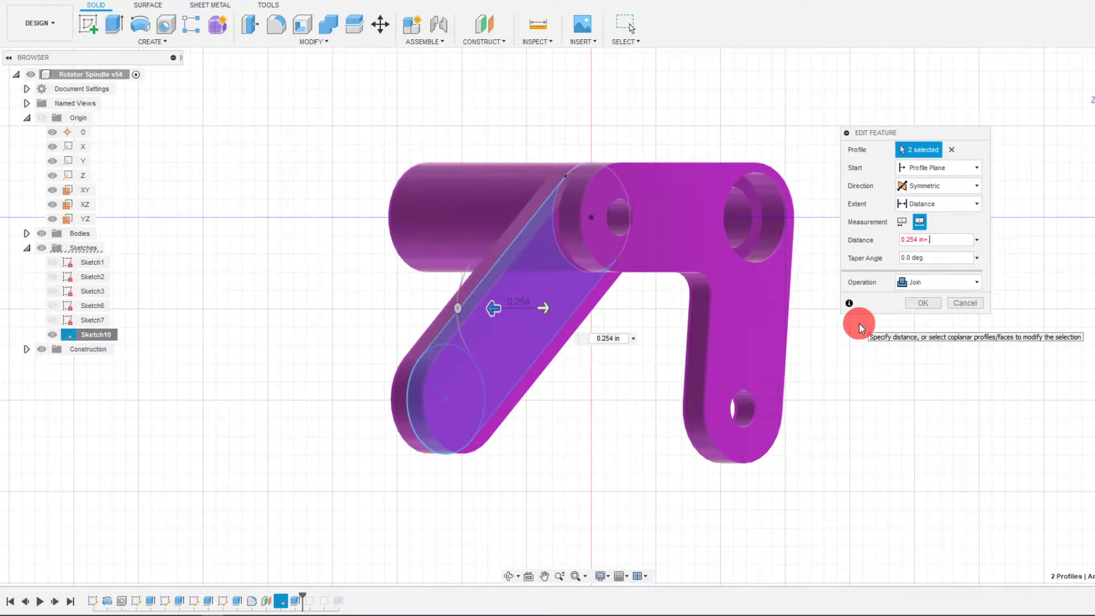
{"action": "type", "text": ".125"}
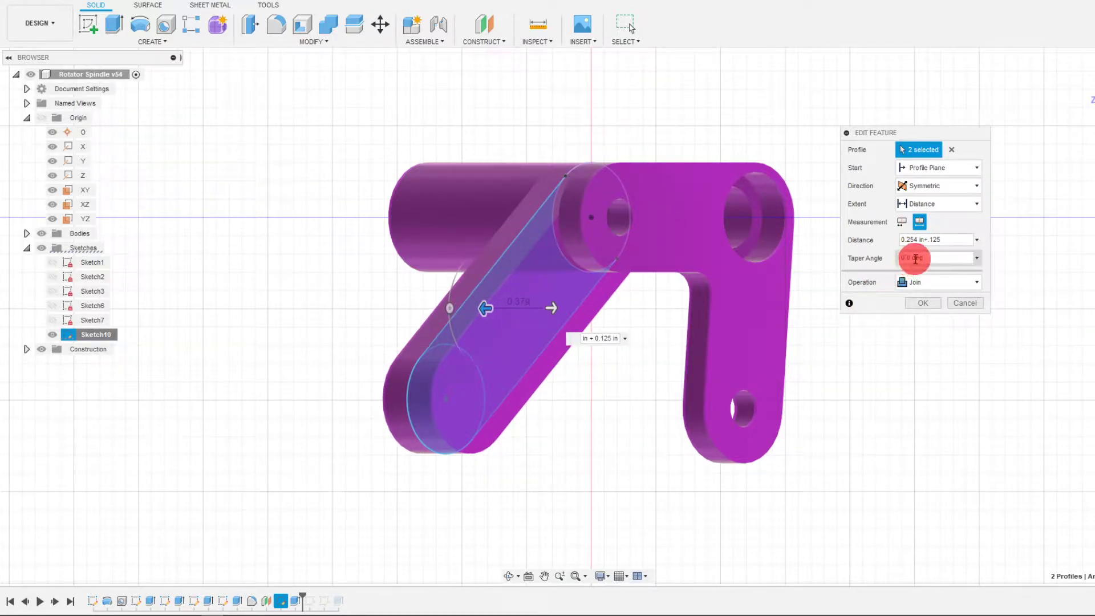
{"action": "key", "text": "BackSpace"}
{"action": "key", "text": "BackSpace"}
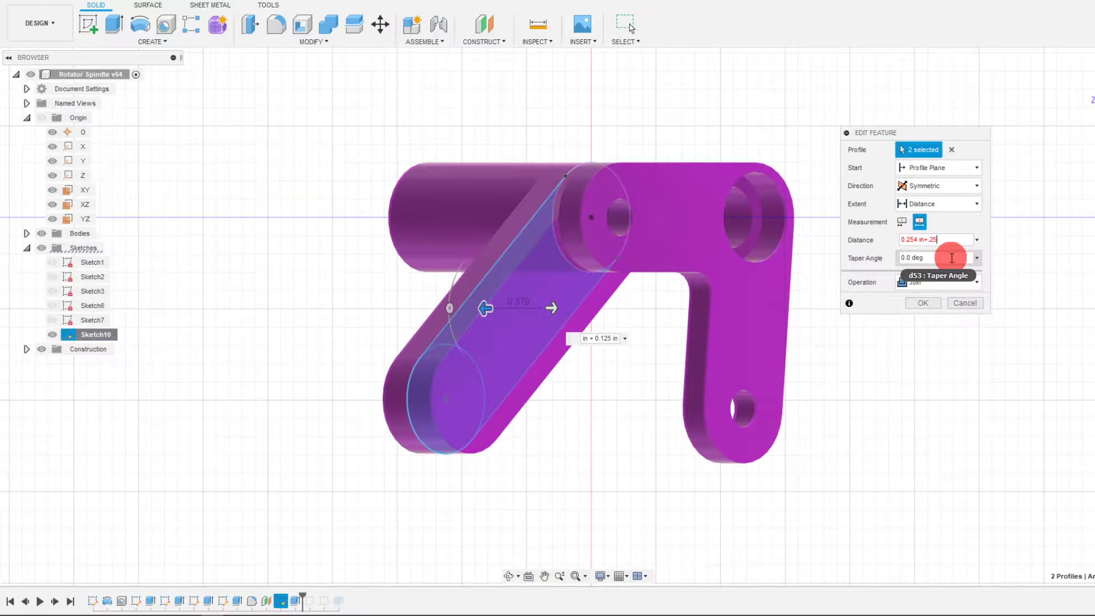
{"action": "left_click", "coordinate": [923, 302]}
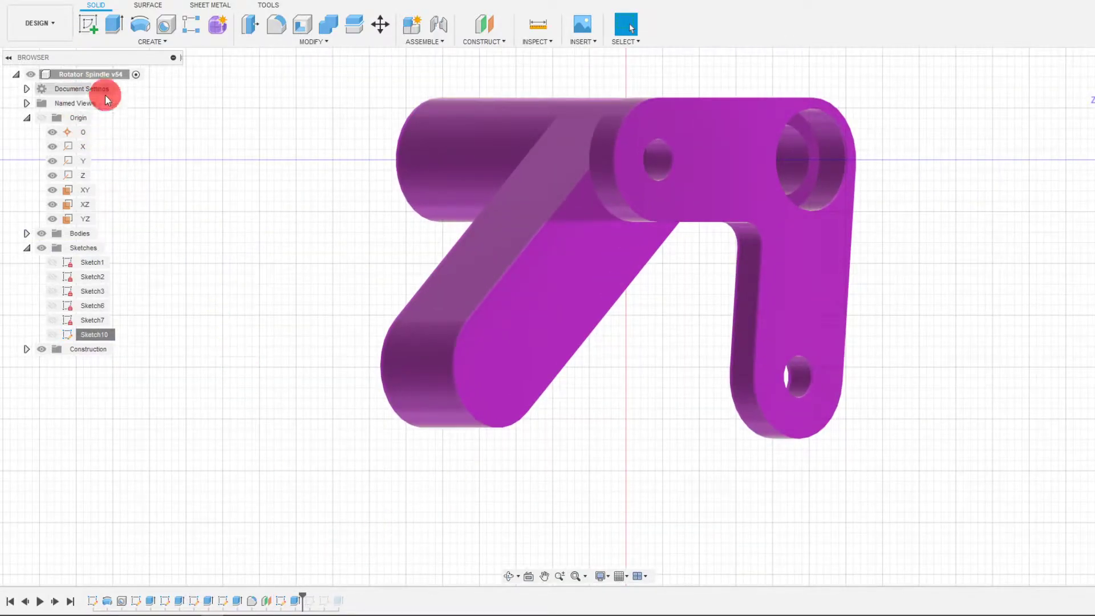
Show Sketch10 and cut its end-circle profile through the arm's middle, symmetric with a whole length of 0.254 in
{"action": "left_click", "coordinate": [52, 335]}
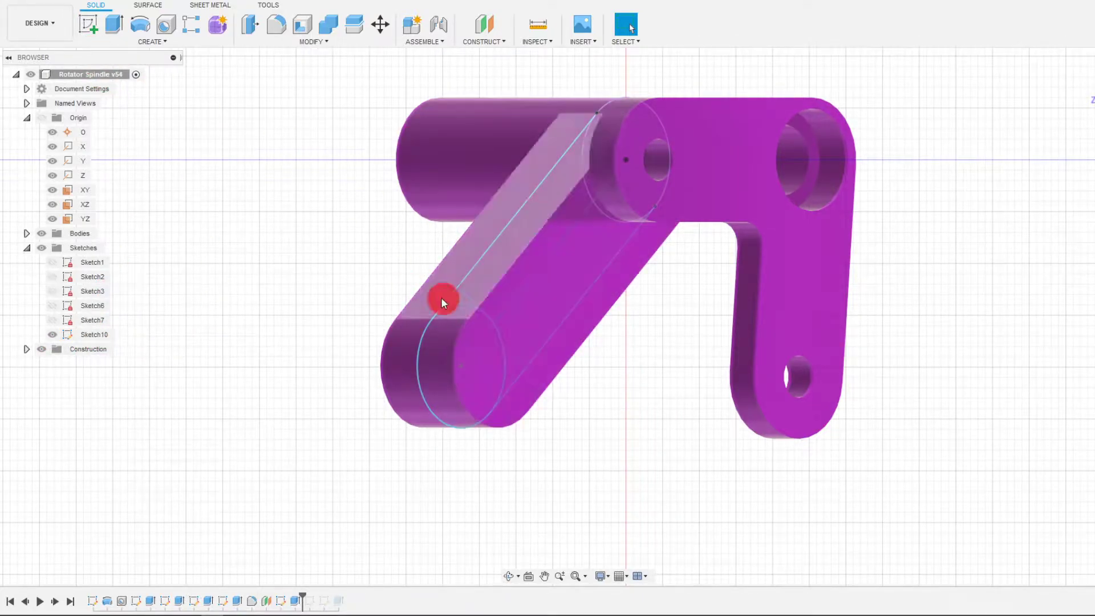
{"action": "left_click", "coordinate": [121, 26]}
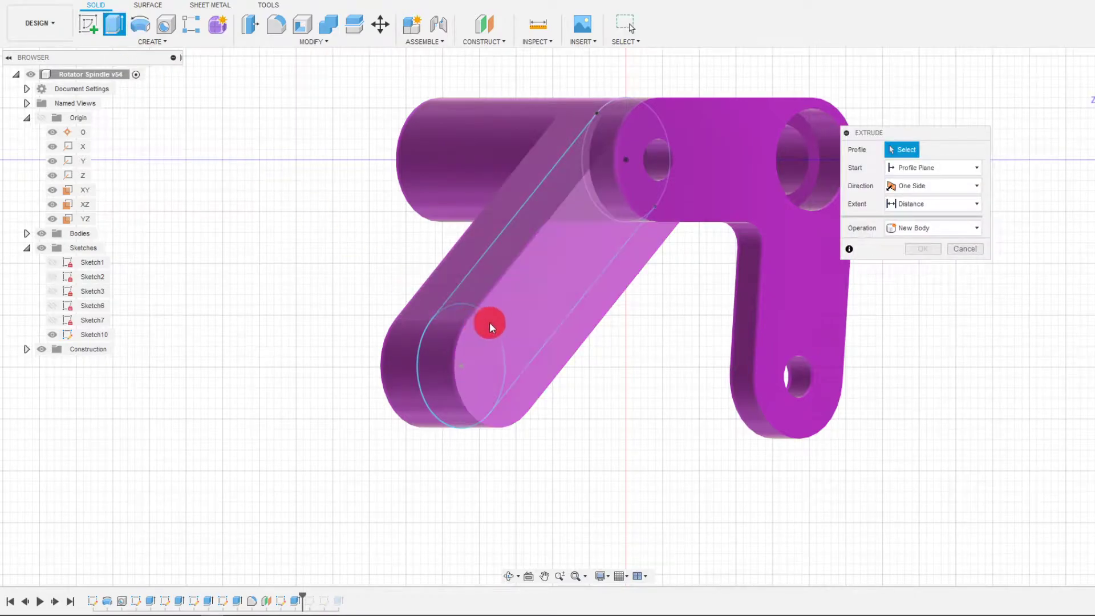
{"action": "left_click", "coordinate": [419, 385]}
{"action": "left_click", "coordinate": [920, 226]}
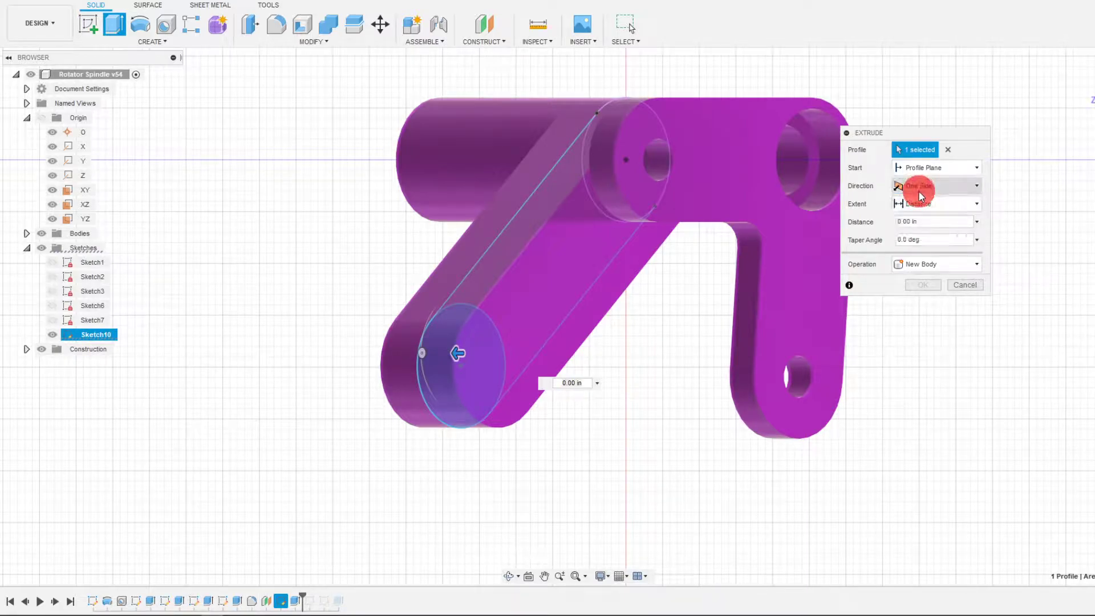
{"action": "left_click", "coordinate": [925, 231]}
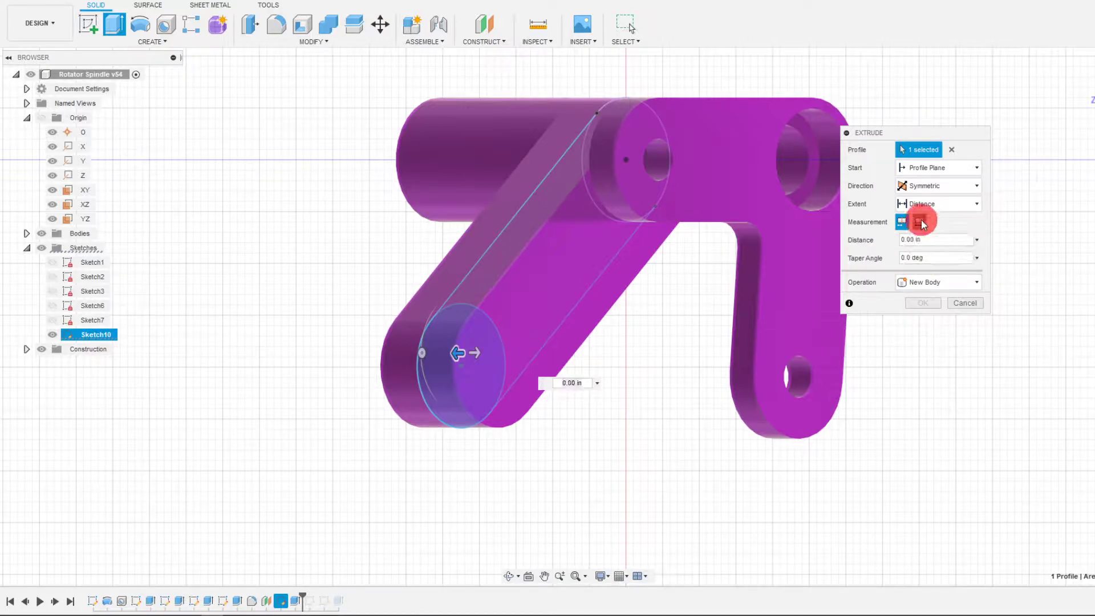
{"action": "left_click", "coordinate": [920, 222]}
{"action": "left_click", "coordinate": [960, 238]}
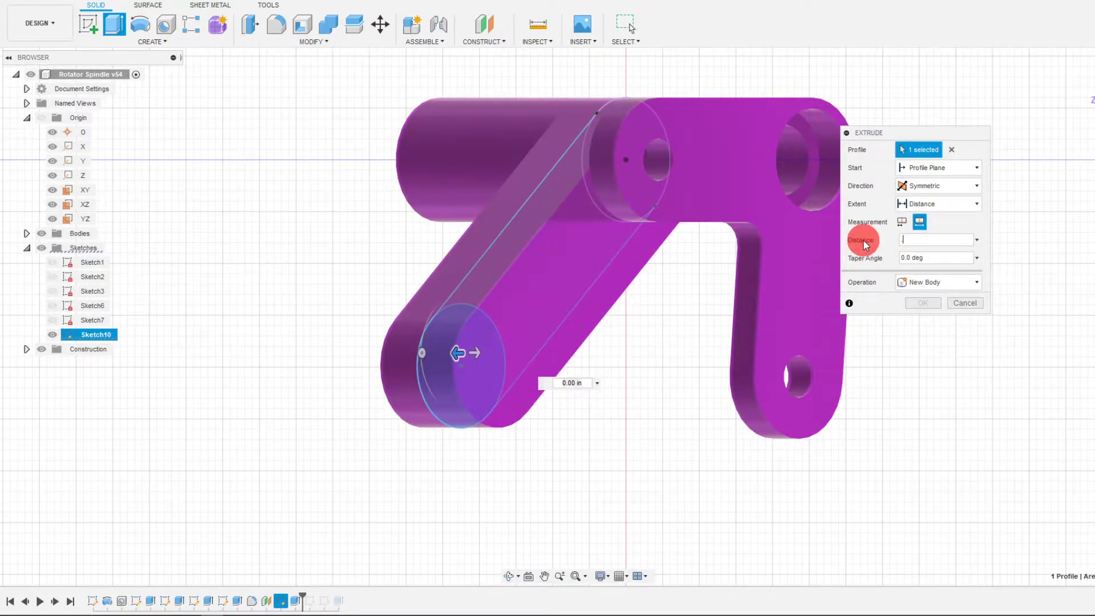
{"action": "type", "text": ".254"}
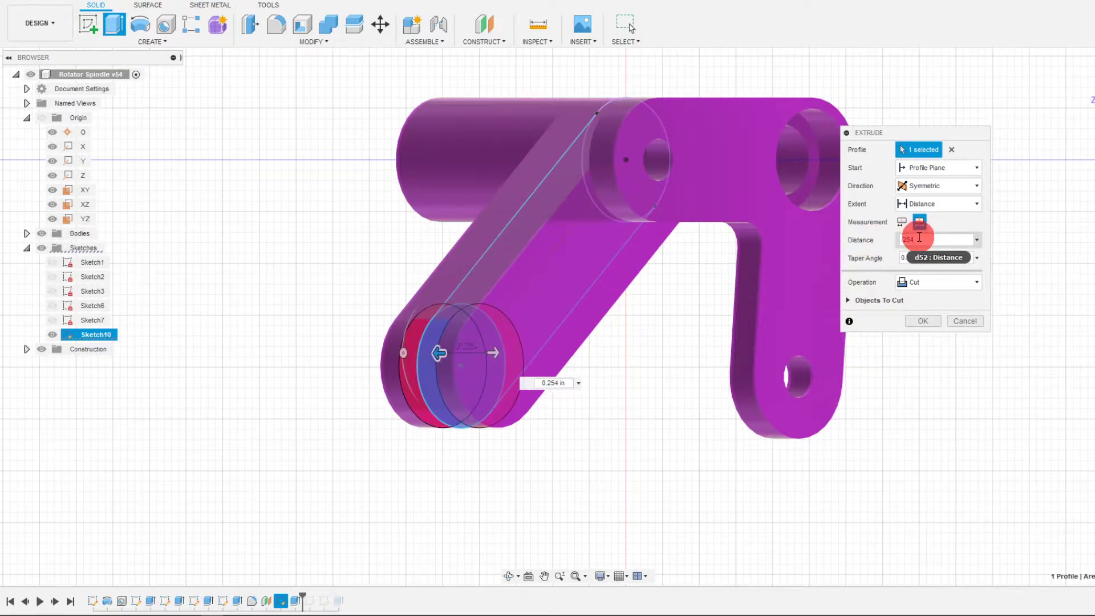
{"action": "left_click", "coordinate": [911, 319]}
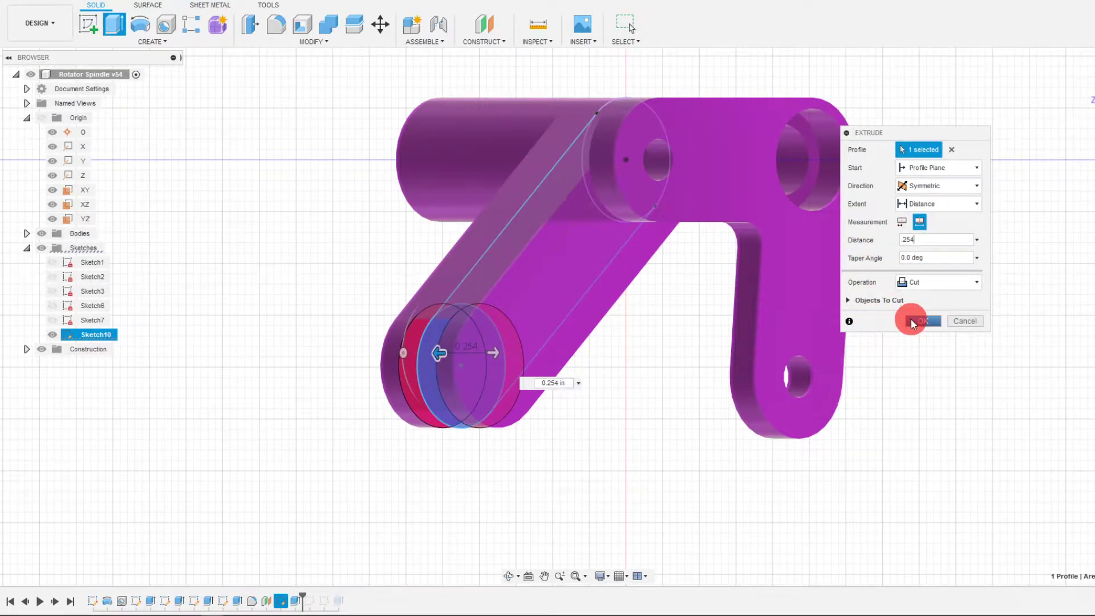
Inspect the slot cut in the arm's end and review its extrusion settings, leaving them as they are
{"action": "left_click", "coordinate": [509, 583]}
{"action": "left_click_drag", "start_coordinate": [506, 391], "coordinate": [504, 317]}
{"action": "key", "text": "Escape"}
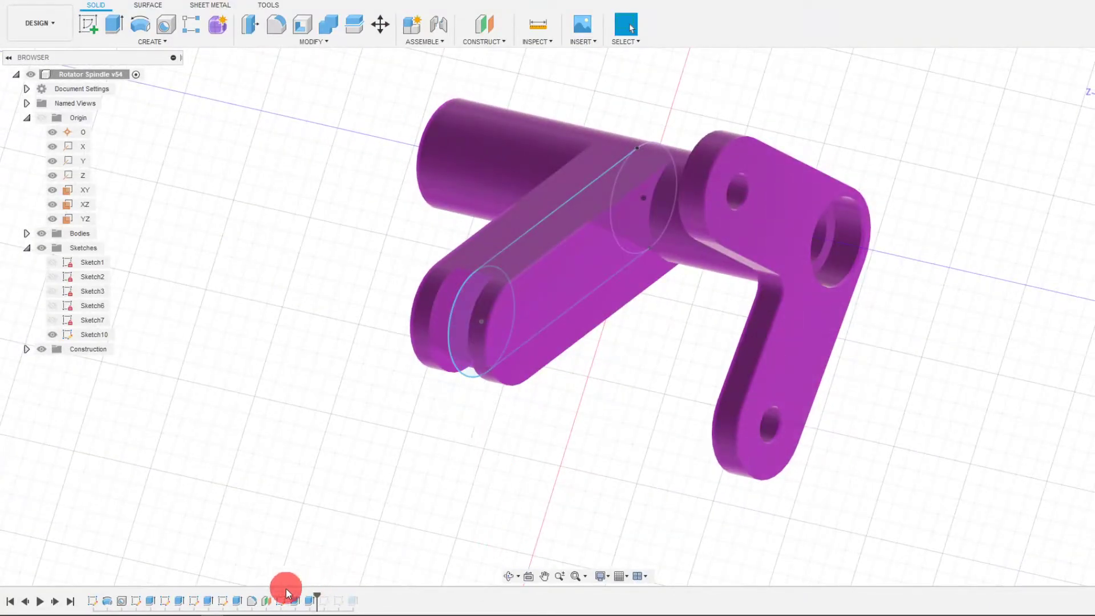
{"action": "right_click", "coordinate": [304, 601]}
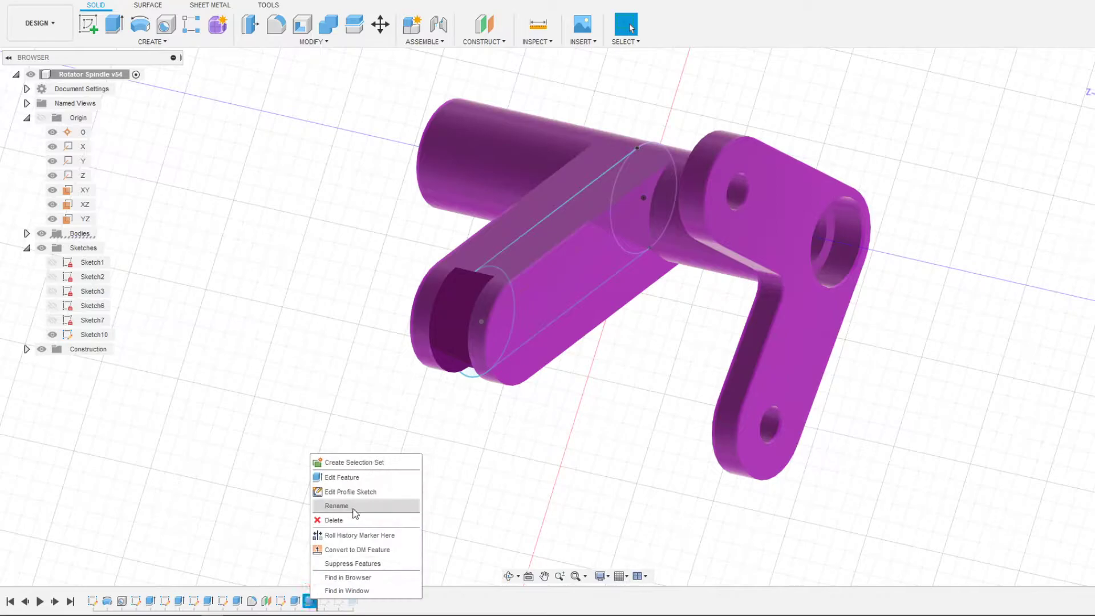
{"action": "left_click", "coordinate": [359, 478]}
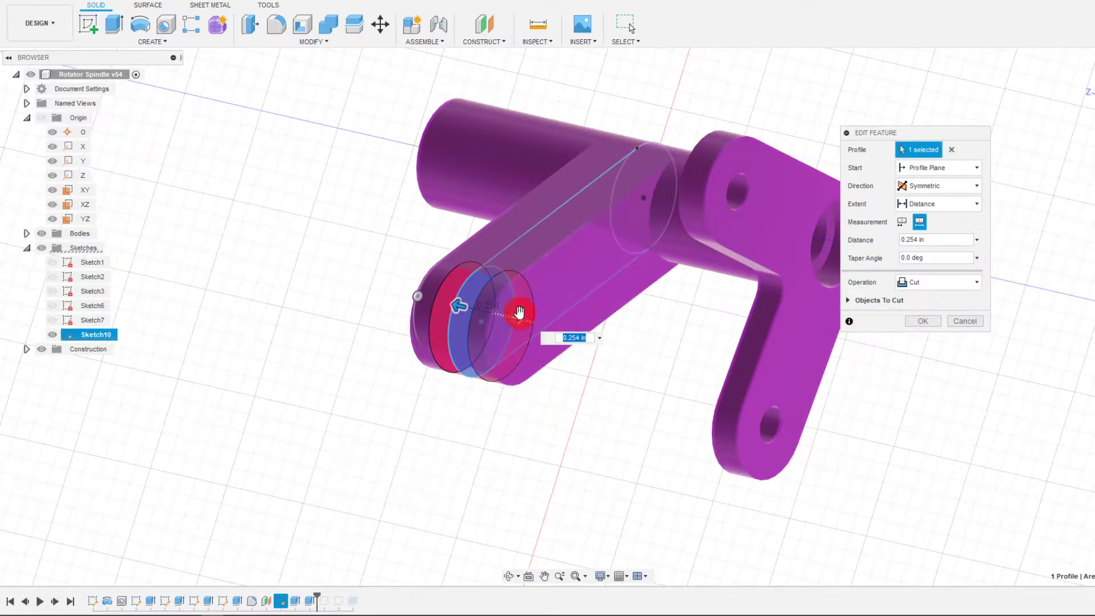
{"action": "left_click", "coordinate": [954, 321]}
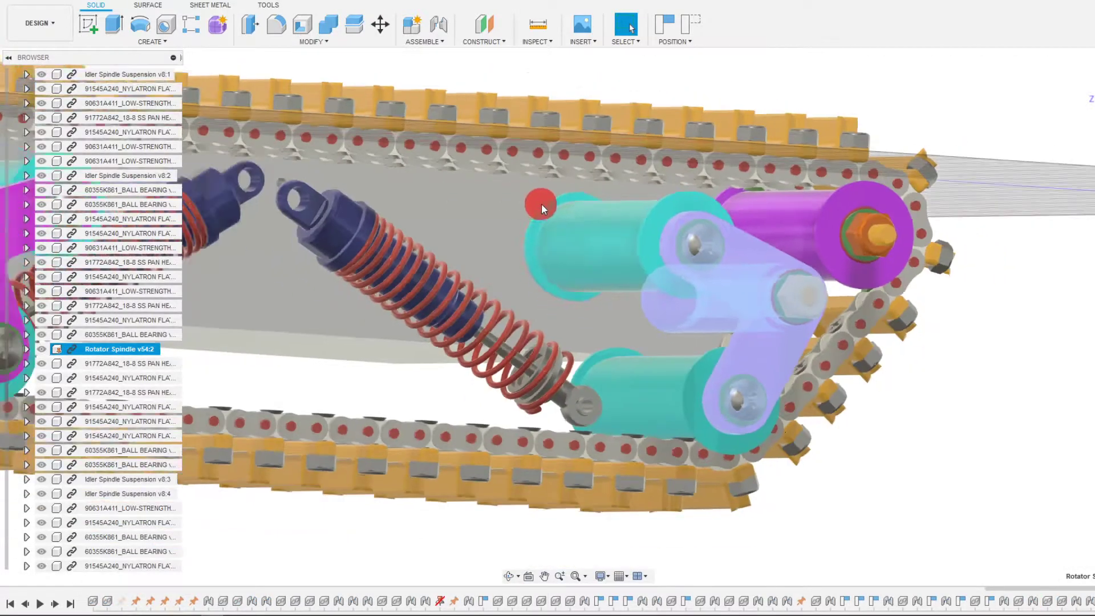
Switch to the suspension assembly and measure the inner hole edge of the bushing in the spring shock's lower eye
{"action": "scroll", "coordinate": [617, 399], "scroll_direction": "up", "scroll_amount": 5}
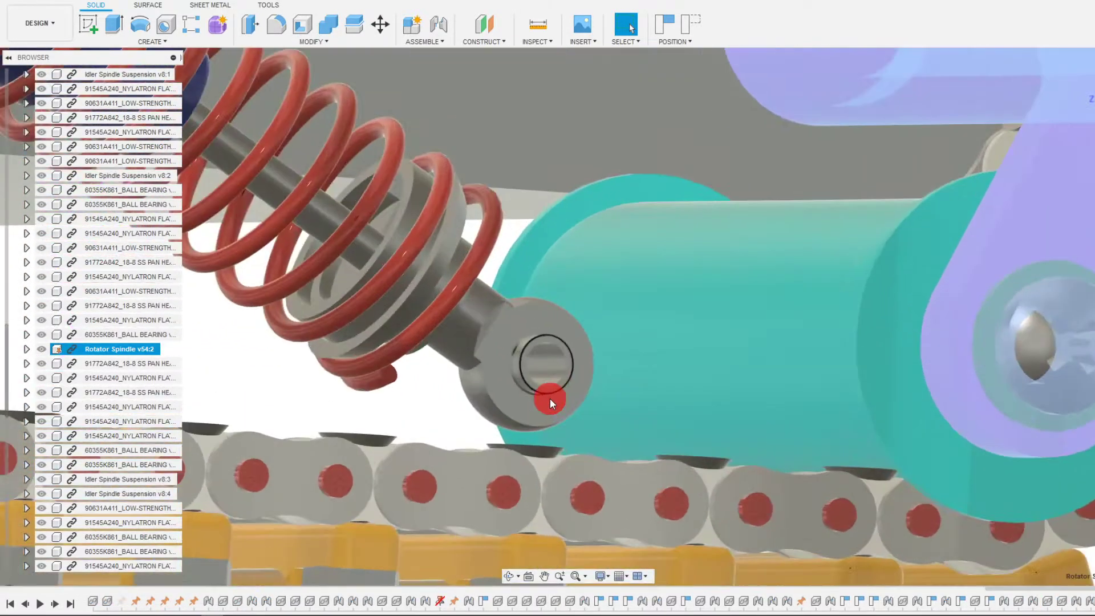
{"action": "scroll", "coordinate": [551, 393], "scroll_direction": "up", "scroll_amount": 2}
{"action": "left_click", "coordinate": [551, 378]}
{"action": "left_click", "coordinate": [528, 576]}
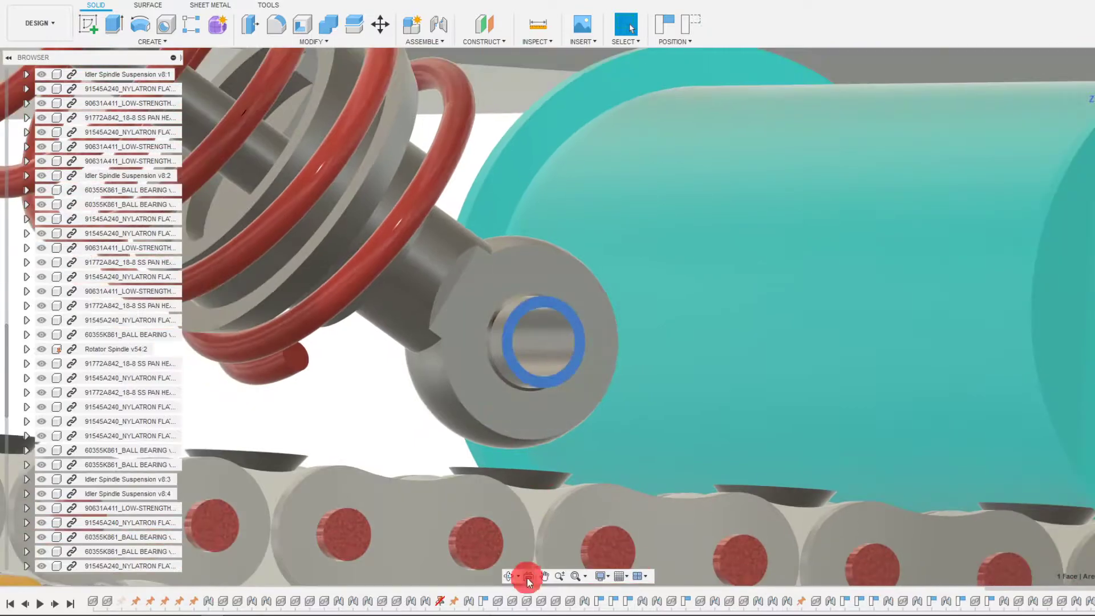
{"action": "left_click", "coordinate": [509, 576]}
{"action": "left_click_drag", "start_coordinate": [555, 399], "coordinate": [473, 377]}
{"action": "key", "text": "Escape"}
{"action": "scroll", "coordinate": [473, 354], "scroll_direction": "up", "scroll_amount": 5}
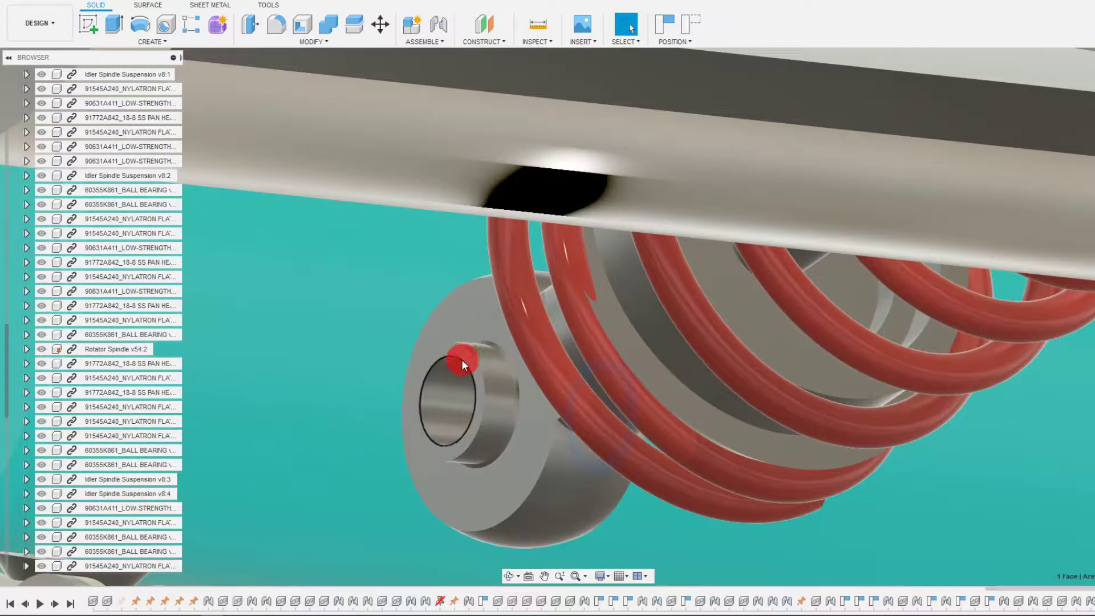
{"action": "left_click", "coordinate": [467, 355]}
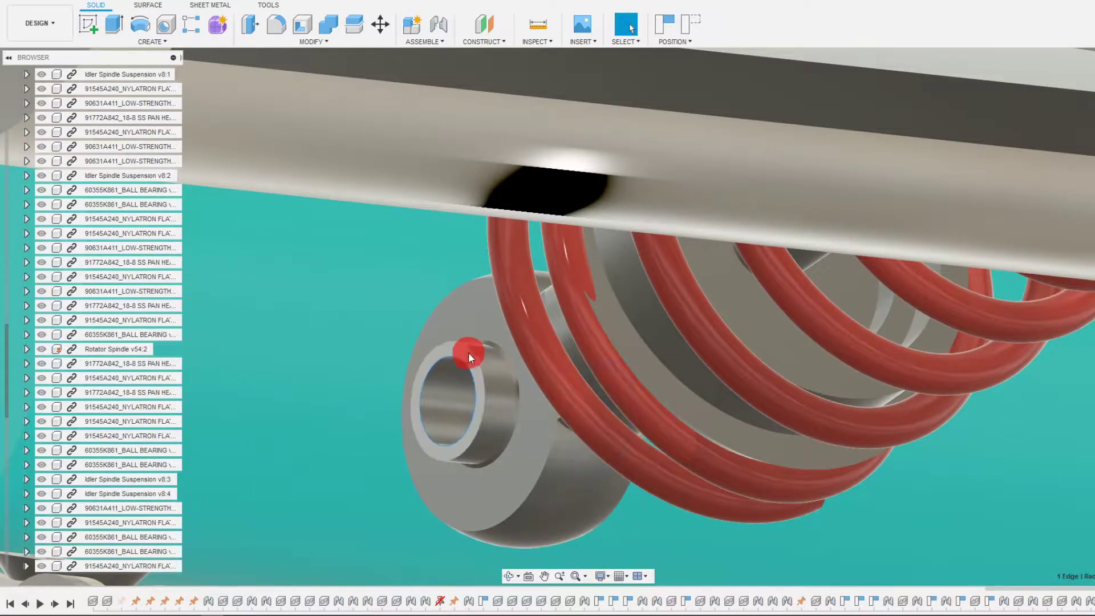
{"action": "left_click", "coordinate": [535, 30]}
{"action": "scroll", "coordinate": [471, 345], "scroll_direction": "down", "scroll_amount": 2}
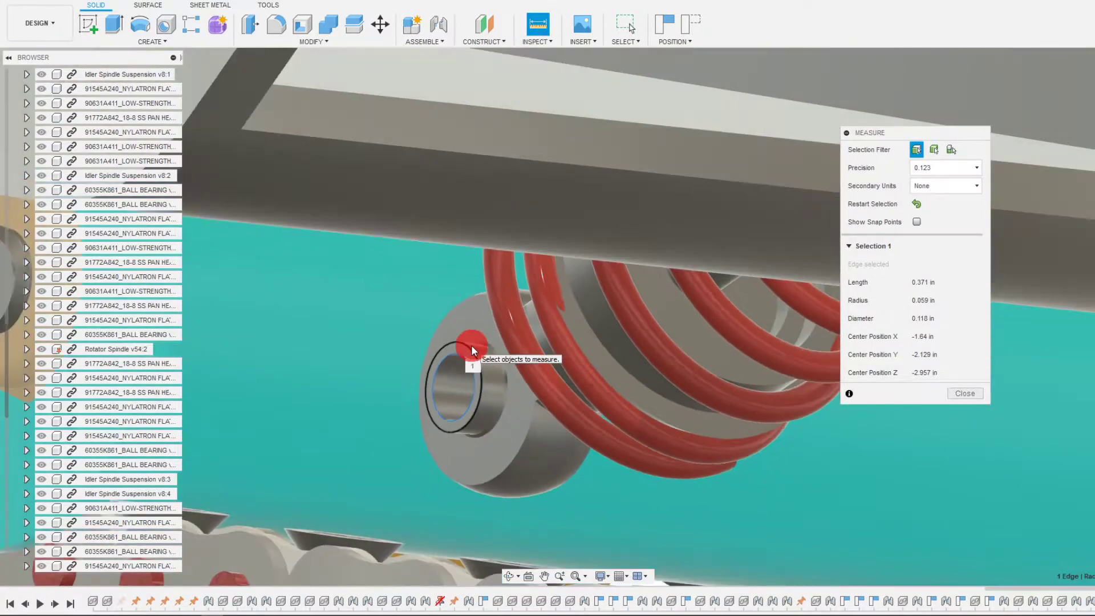
{"action": "middle_click_drag", "start_coordinate": [488, 375], "coordinate": [535, 398], "text": "shift"}
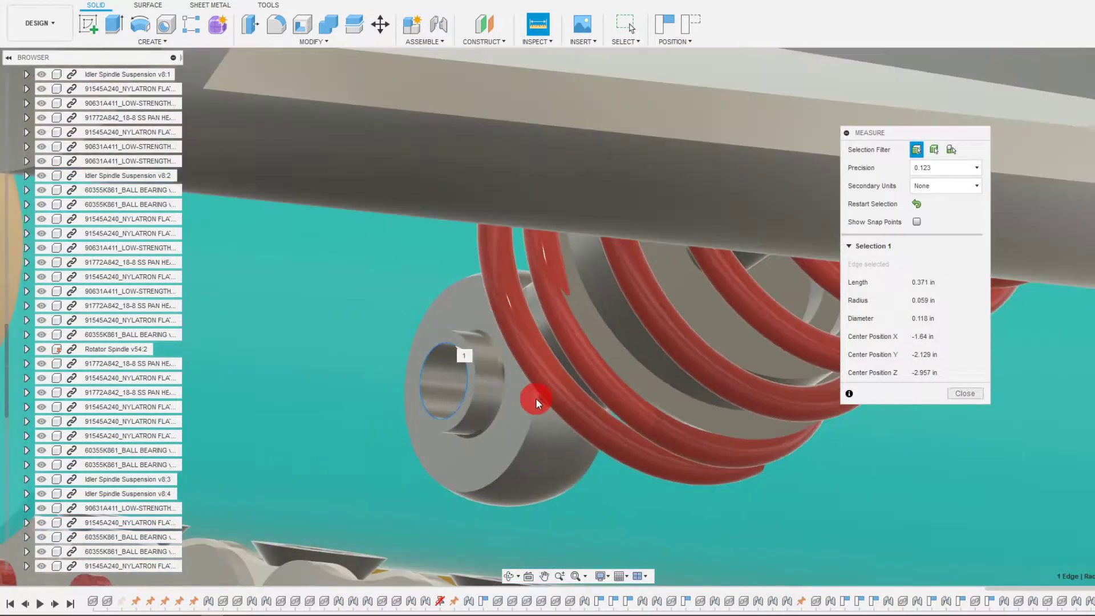
{"action": "key", "text": "Escape"}
Return to the Rotator Spindle and open Sketch10 for editing
{"action": "left_click", "coordinate": [790, 2]}
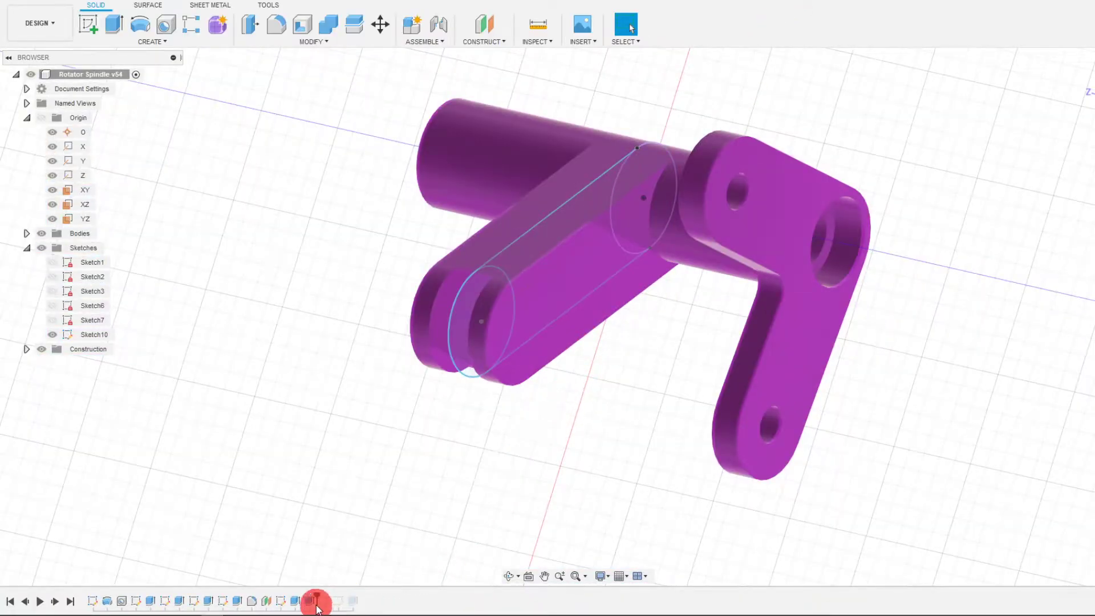
{"action": "right_click", "coordinate": [90, 337]}
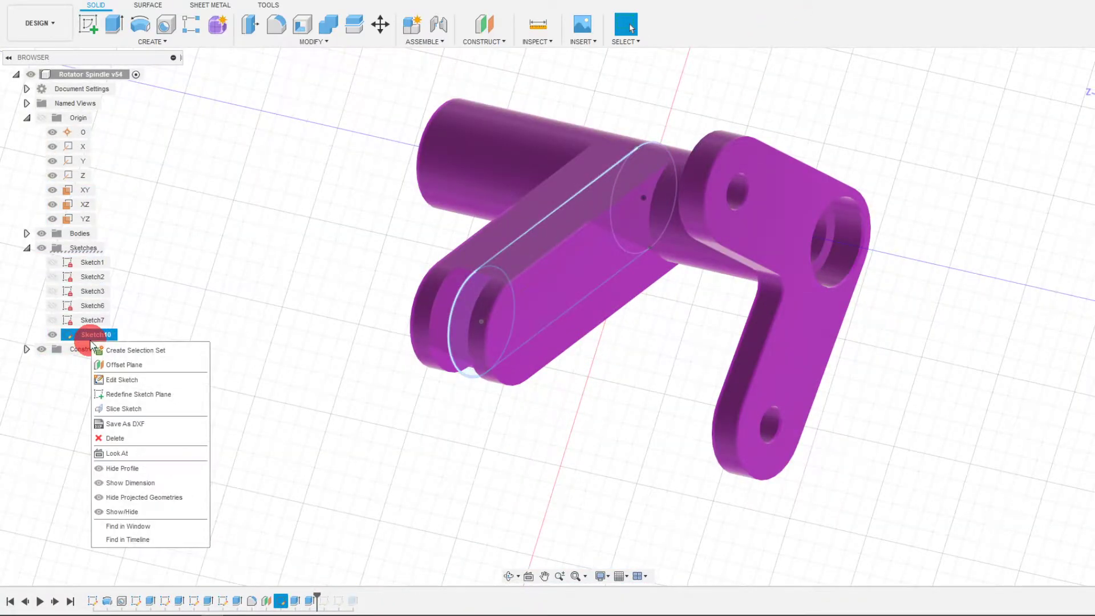
{"action": "left_click", "coordinate": [143, 382]}
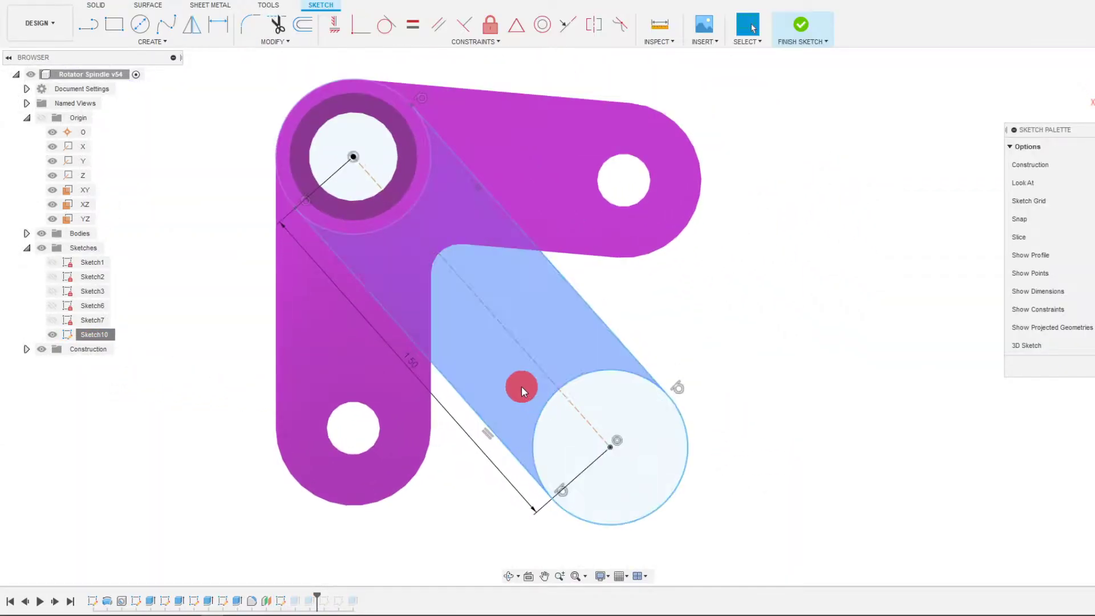
{"action": "scroll", "coordinate": [764, 511], "scroll_direction": "up", "scroll_amount": 1}
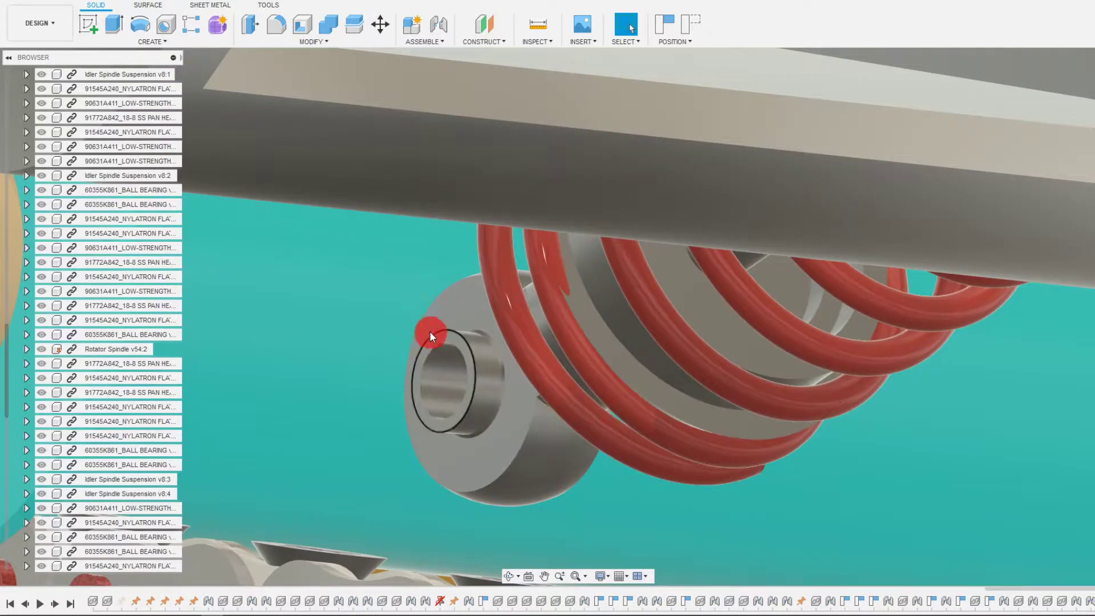
Measure the shock bushing's inner hole edge in the assembly once more
{"action": "left_click", "coordinate": [538, 25]}
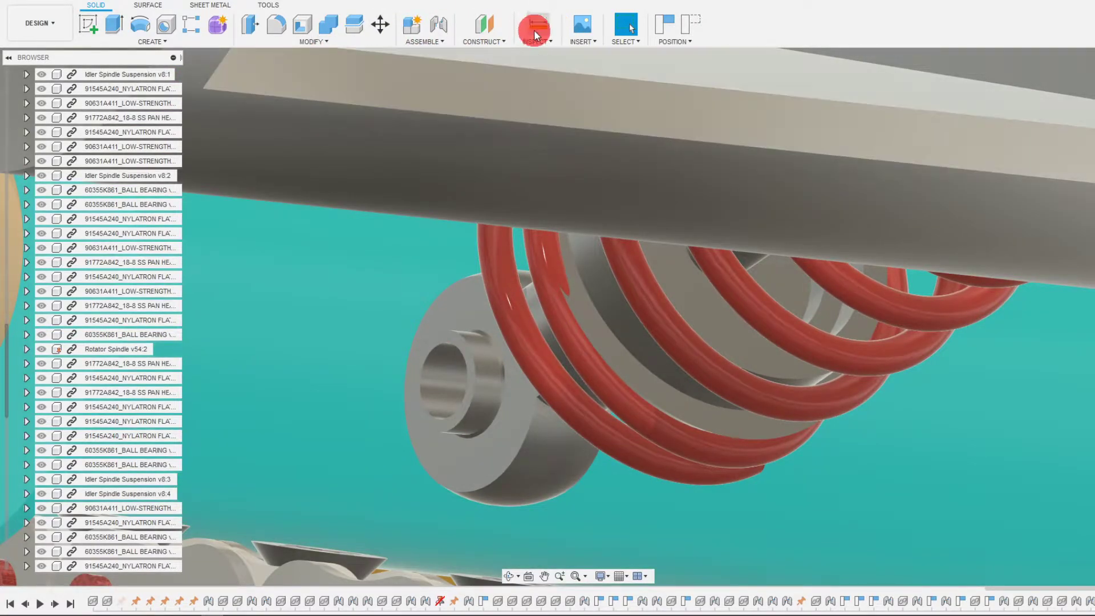
{"action": "left_click", "coordinate": [471, 378]}
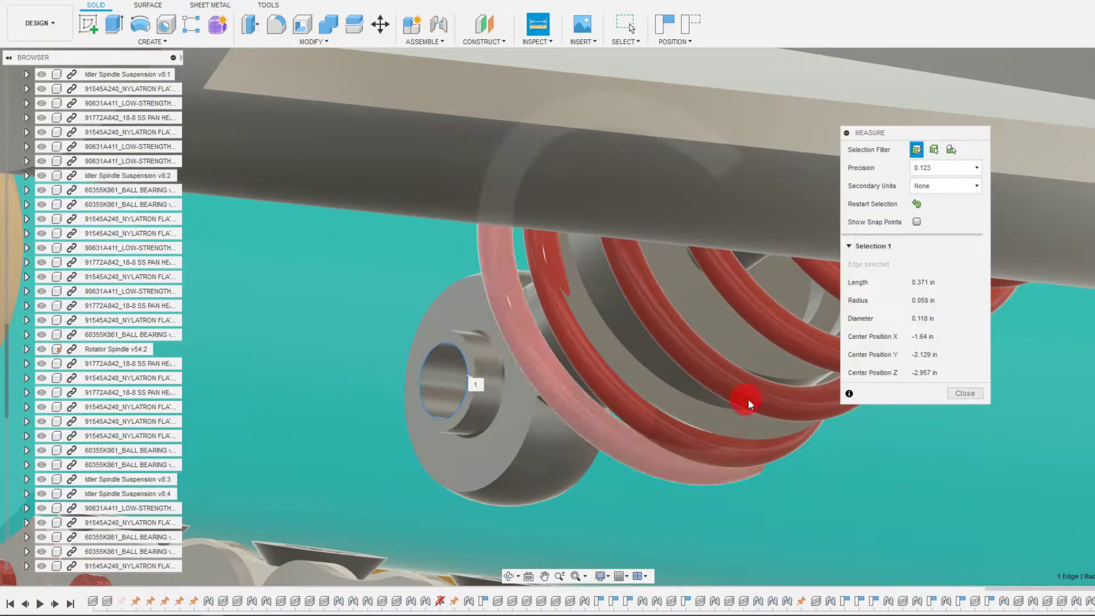
{"action": "key", "text": "Escape"}
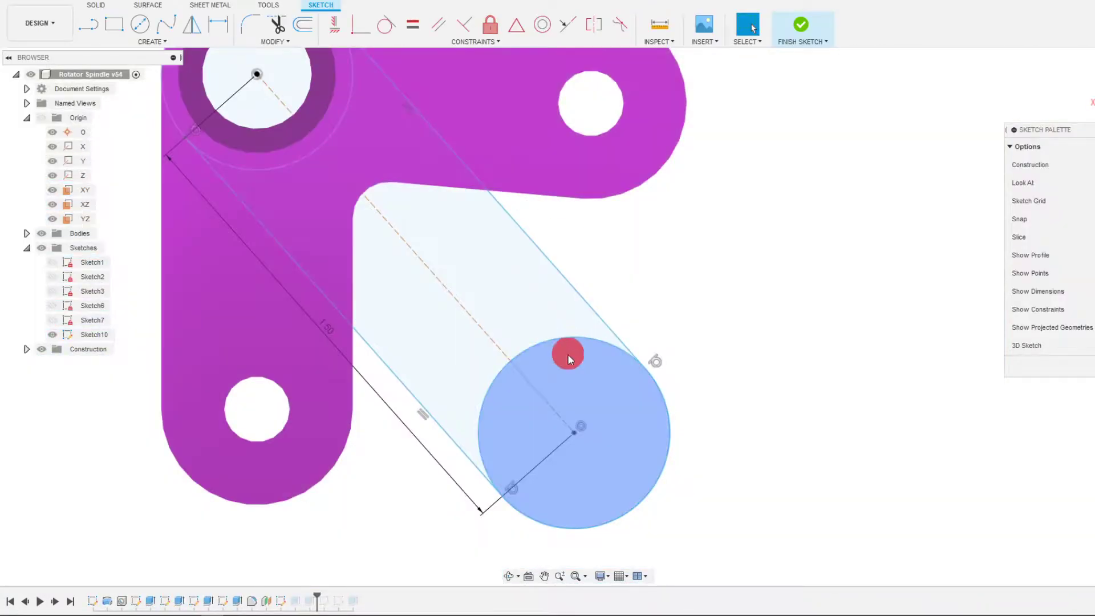
Draw a 0.118 in diameter circle at the centre of the new arm's rounded end and finish the sketch
{"action": "left_click", "coordinate": [176, 61]}
{"action": "left_click", "coordinate": [140, 24]}
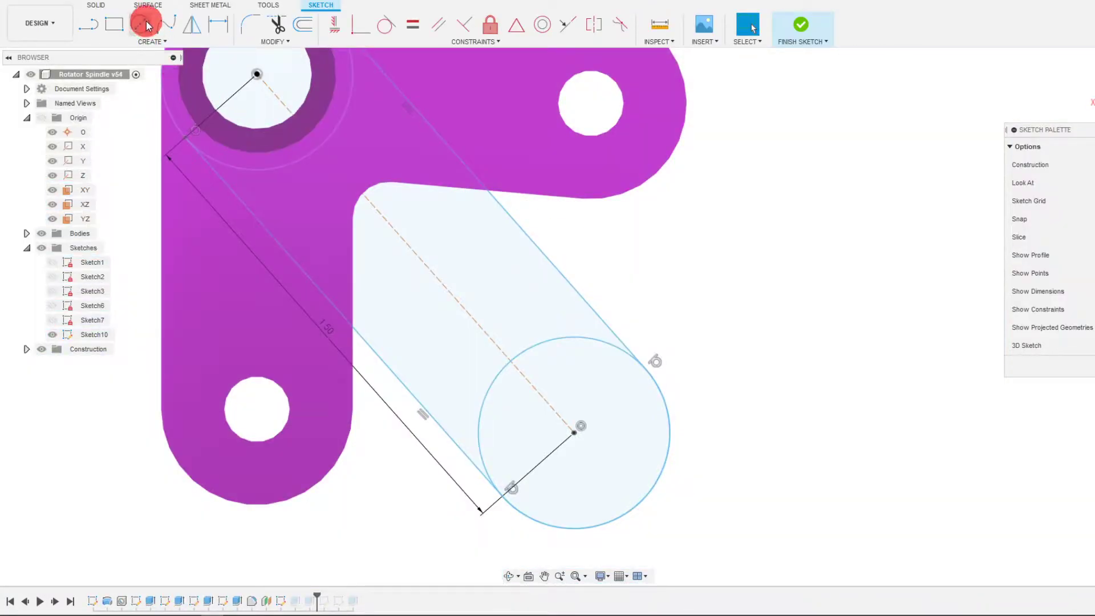
{"action": "left_click", "coordinate": [575, 433]}
{"action": "left_click", "coordinate": [575, 433]}
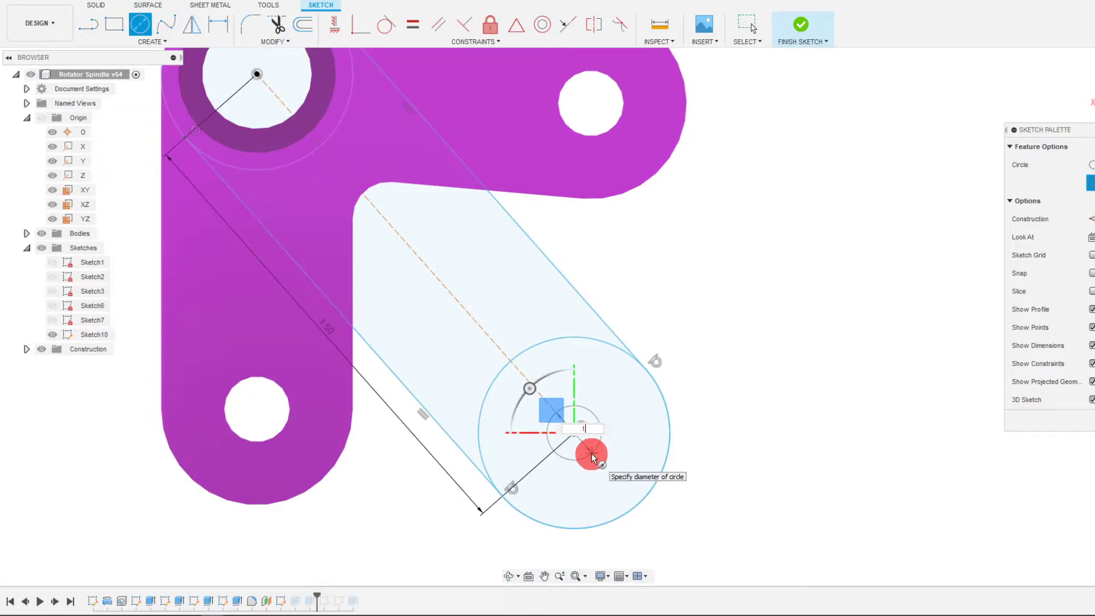
{"action": "key", "text": "Return"}
{"action": "key", "text": "Escape"}
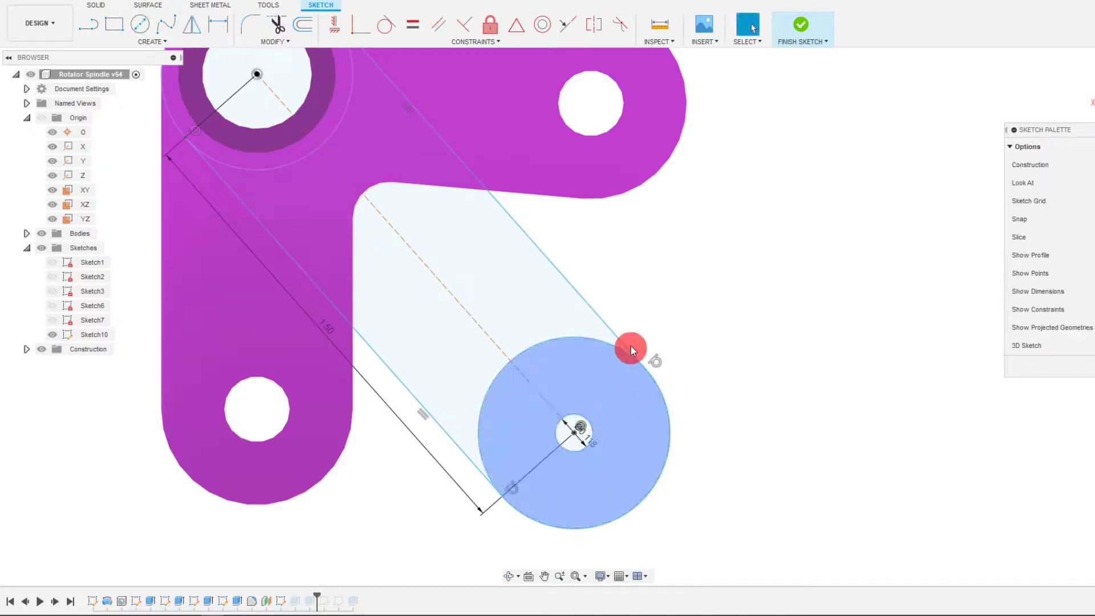
{"action": "scroll", "coordinate": [621, 329], "scroll_direction": "down", "scroll_amount": 3}
{"action": "left_click", "coordinate": [800, 29]}
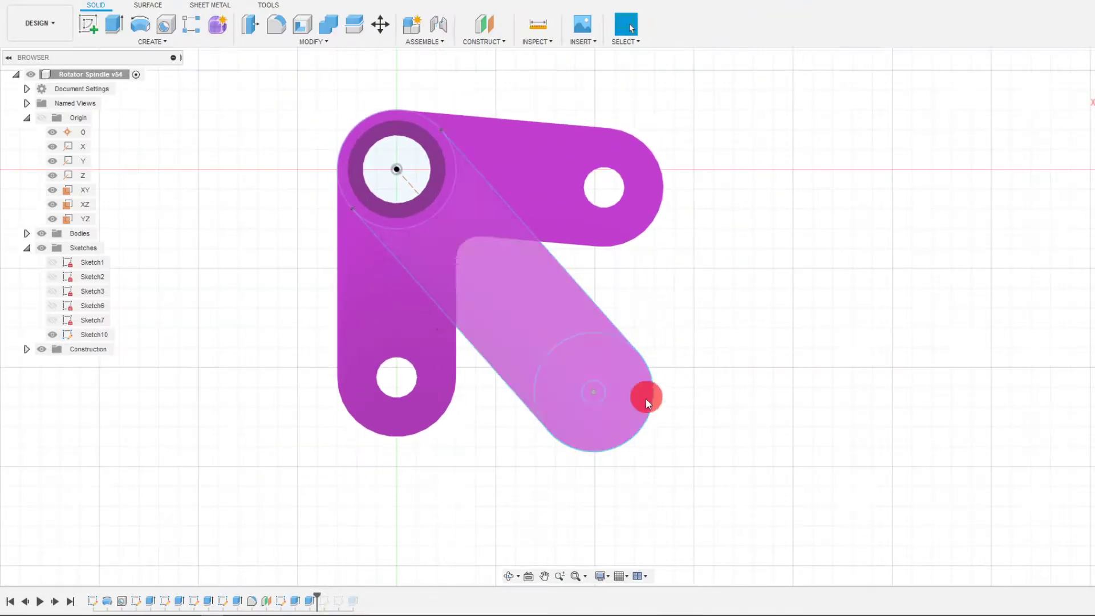
Cut the small circle through both sides of the arm's slotted end with a symmetric extrusion, extent All
{"action": "scroll", "coordinate": [633, 419], "scroll_direction": "up", "scroll_amount": 2}
{"action": "left_click", "coordinate": [113, 25]}
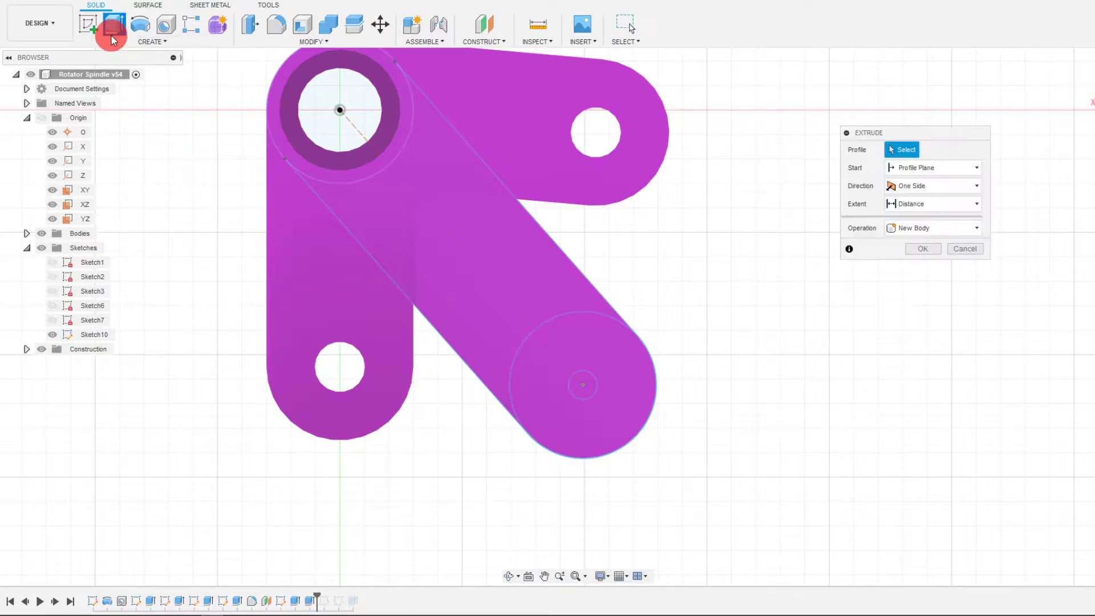
{"action": "left_click", "coordinate": [543, 390]}
{"action": "left_click", "coordinate": [510, 576]}
{"action": "left_click_drag", "start_coordinate": [567, 464], "coordinate": [590, 388]}
{"action": "left_click", "coordinate": [509, 576]}
{"action": "left_click_drag", "start_coordinate": [528, 502], "coordinate": [562, 411]}
{"action": "left_click", "coordinate": [584, 358]}
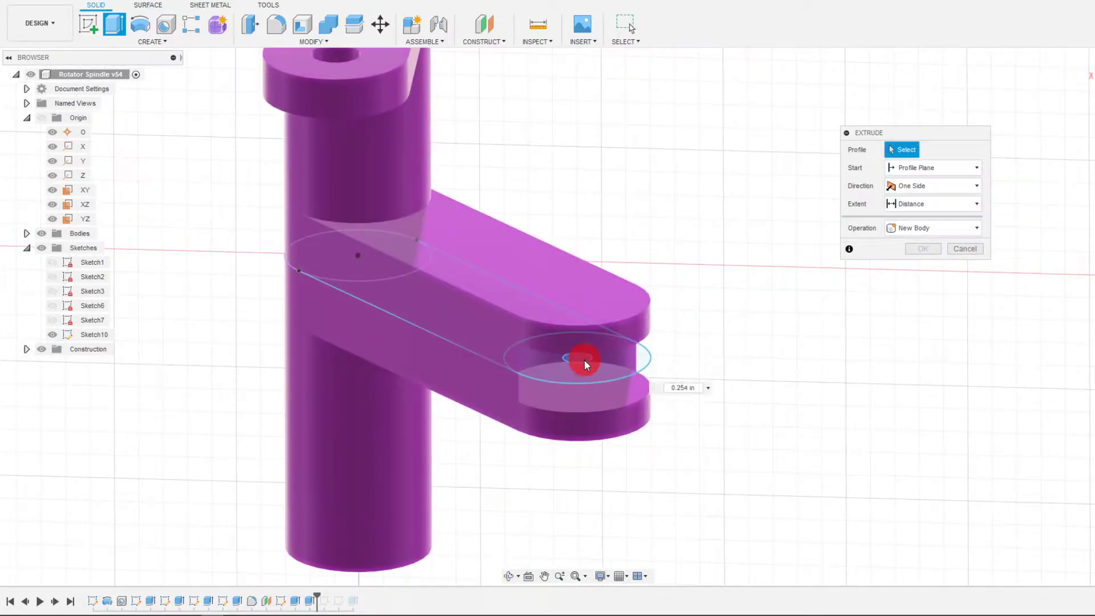
{"action": "left_click", "coordinate": [919, 188]}
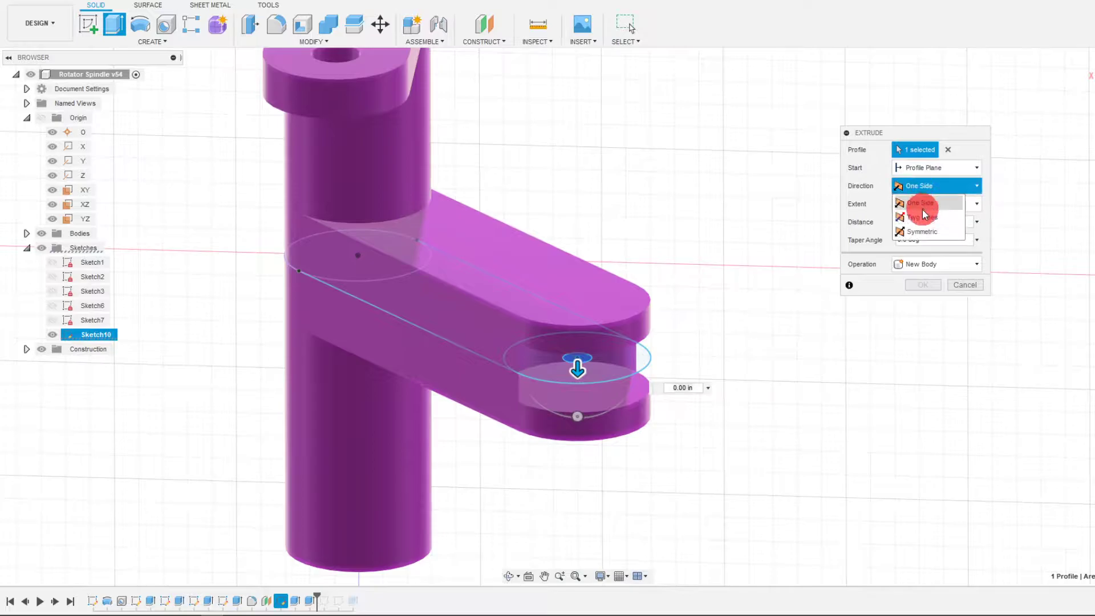
{"action": "left_click", "coordinate": [922, 231]}
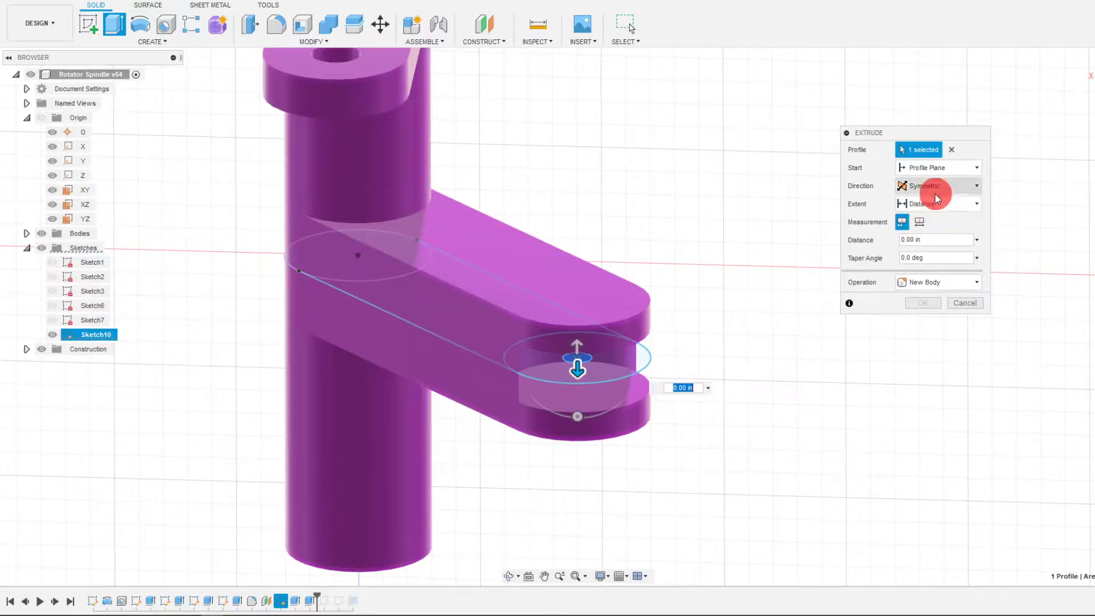
{"action": "left_click", "coordinate": [914, 235]}
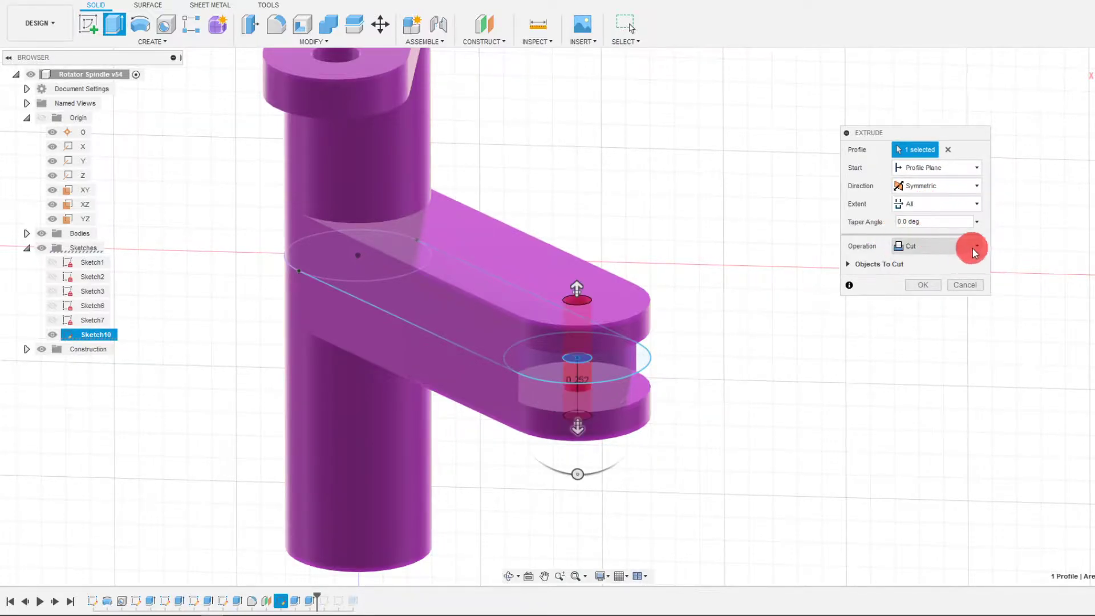
{"action": "left_click", "coordinate": [929, 283]}
{"action": "scroll", "coordinate": [698, 282], "scroll_direction": "down", "scroll_amount": 3}
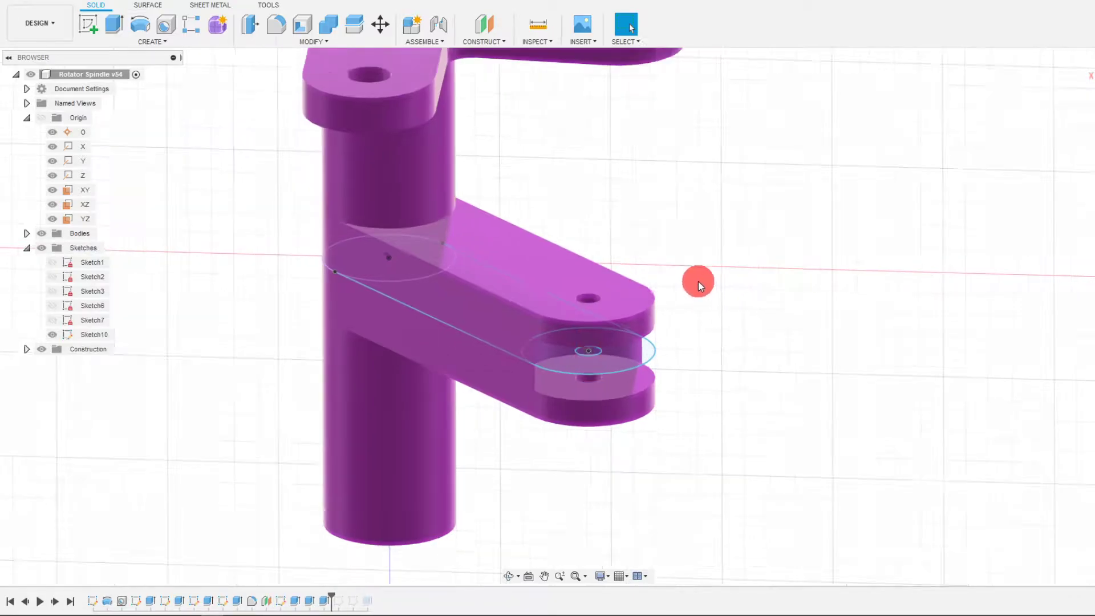
Save the Rotator Spindle with the version description "User Saved" and look over the finished pin hole
{"action": "left_click", "coordinate": [508, 576]}
{"action": "left_click_drag", "start_coordinate": [581, 399], "coordinate": [624, 339]}
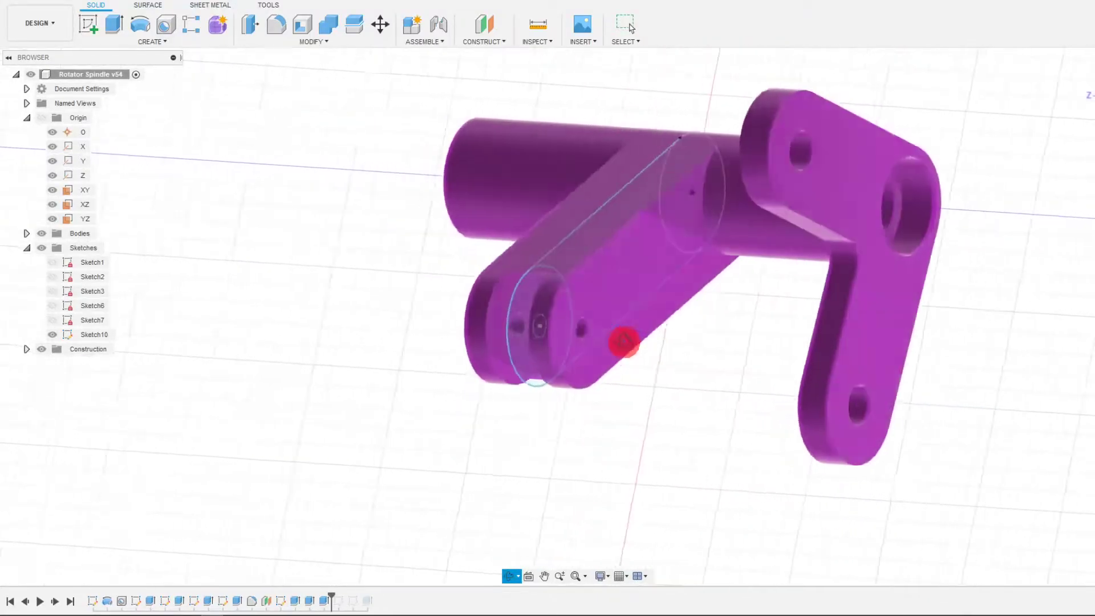
{"action": "key", "text": "Escape"}
{"action": "left_click", "coordinate": [459, 444]}
{"action": "key", "text": "ctrl+s"}
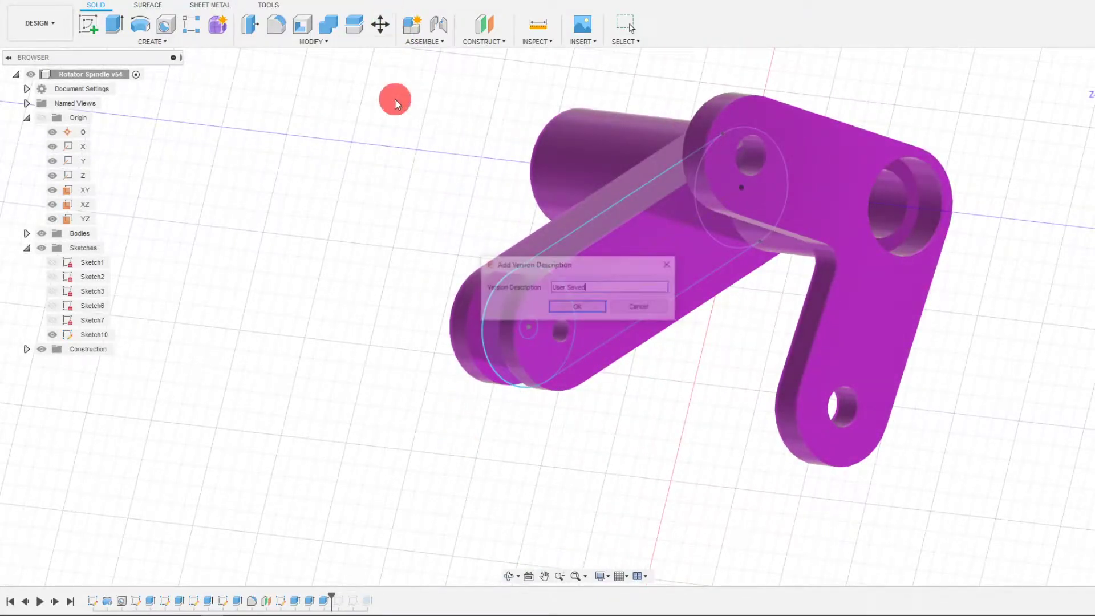
{"action": "left_click", "coordinate": [593, 308]}
{"action": "left_click", "coordinate": [997, 138]}
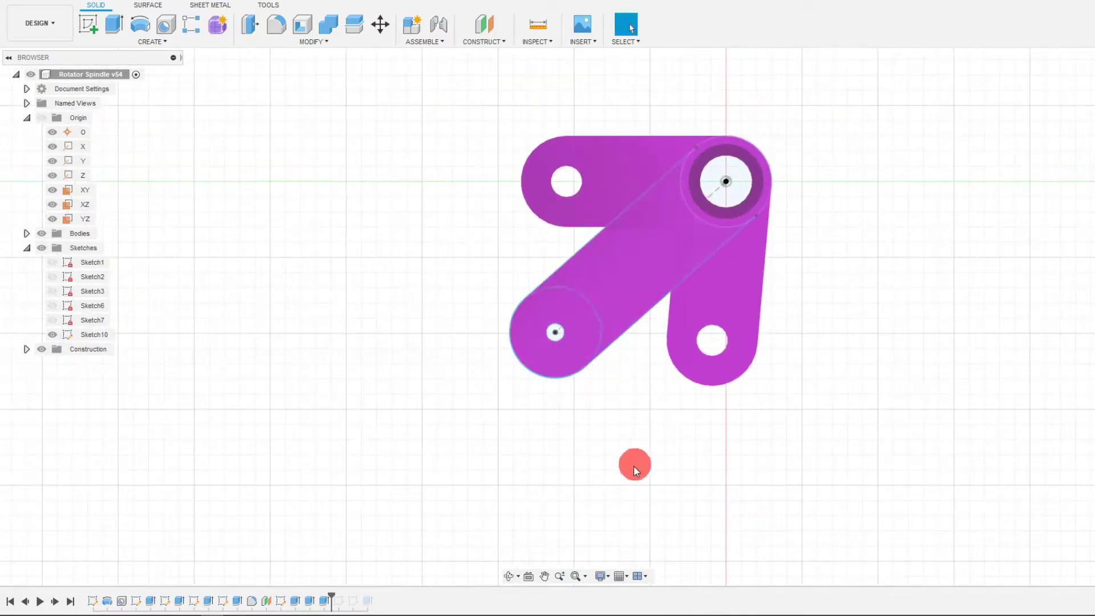
{"action": "left_click", "coordinate": [519, 582]}
{"action": "left_click_drag", "start_coordinate": [535, 450], "coordinate": [582, 405]}
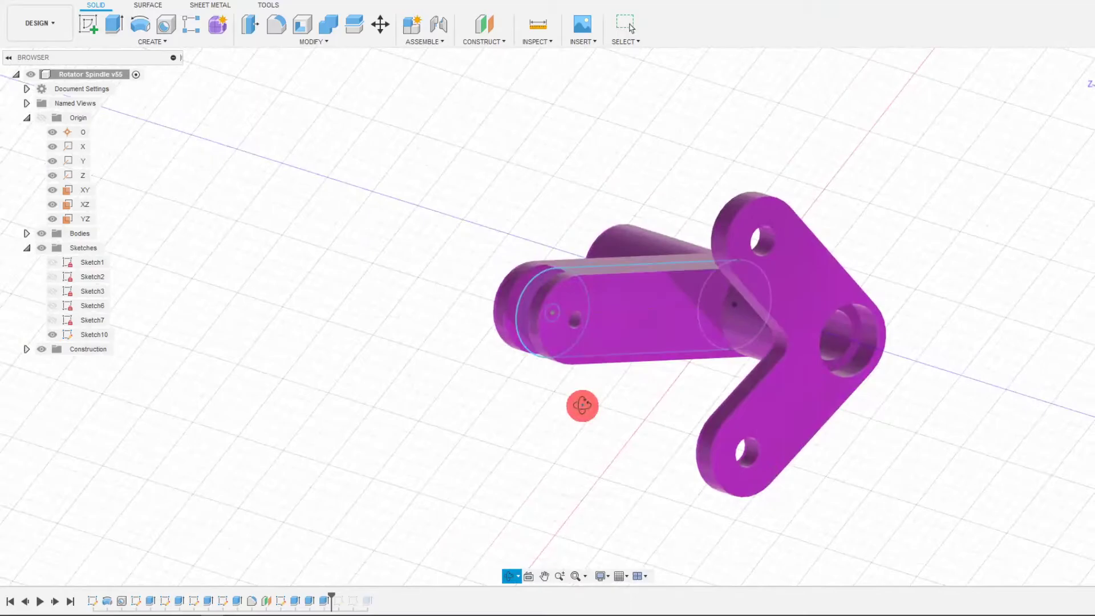
Switch to the tank assembly and update the linked Rotator Spindle to its latest version
{"action": "left_click", "coordinate": [426, 2]}
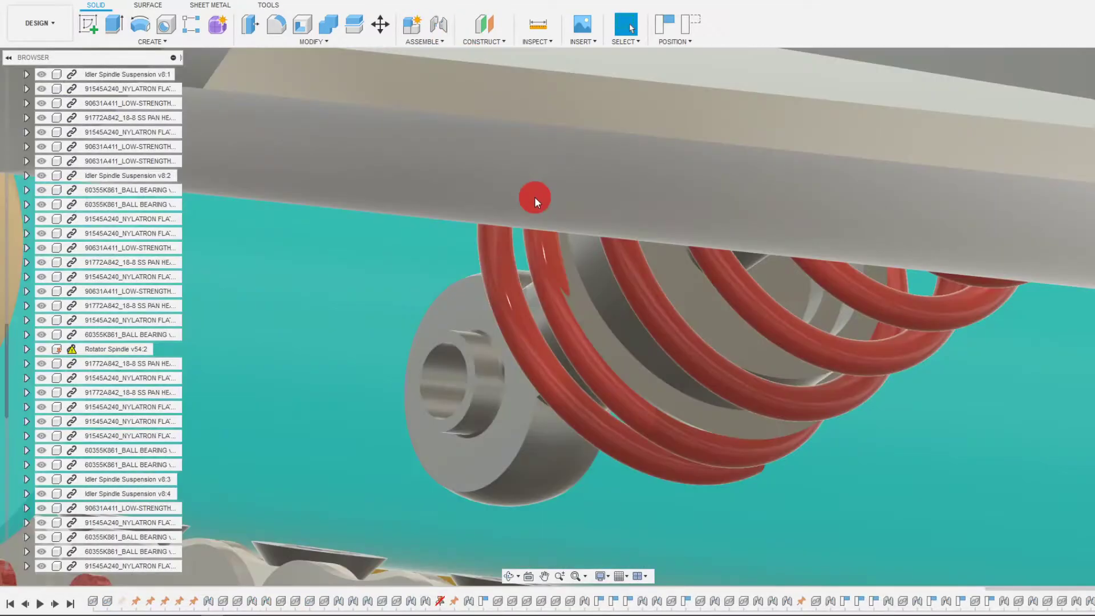
{"action": "scroll", "coordinate": [536, 200], "scroll_direction": "down", "scroll_amount": 3}
{"action": "left_click_drag", "start_coordinate": [538, 225], "coordinate": [560, 483]}
{"action": "left_click", "coordinate": [511, 573]}
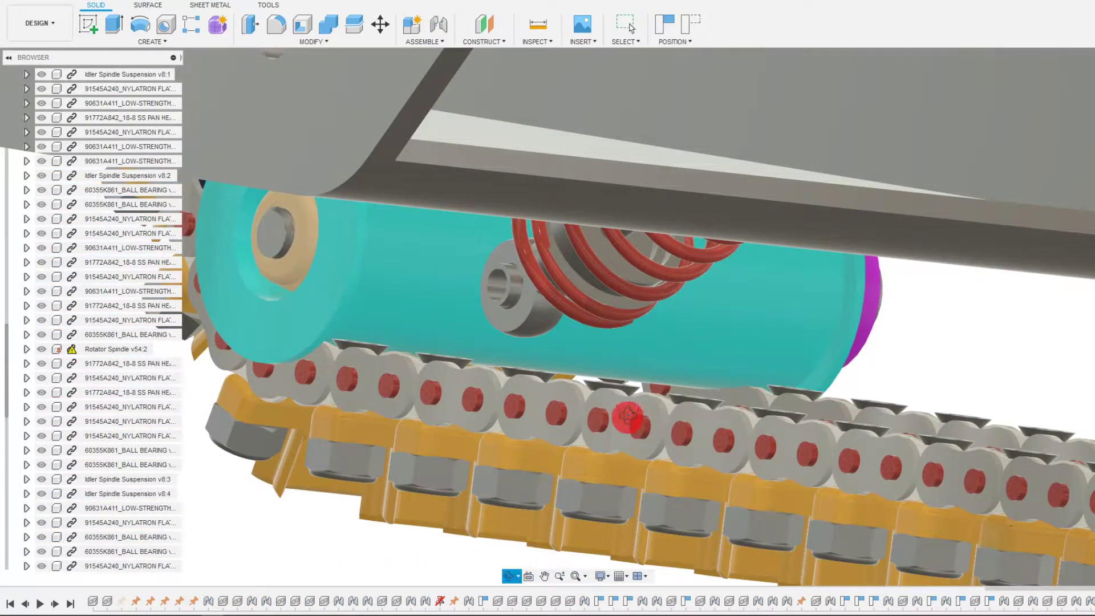
{"action": "left_click_drag", "start_coordinate": [645, 365], "coordinate": [573, 370]}
{"action": "left_click_drag", "start_coordinate": [566, 301], "coordinate": [536, 293]}
{"action": "key", "text": "Escape"}
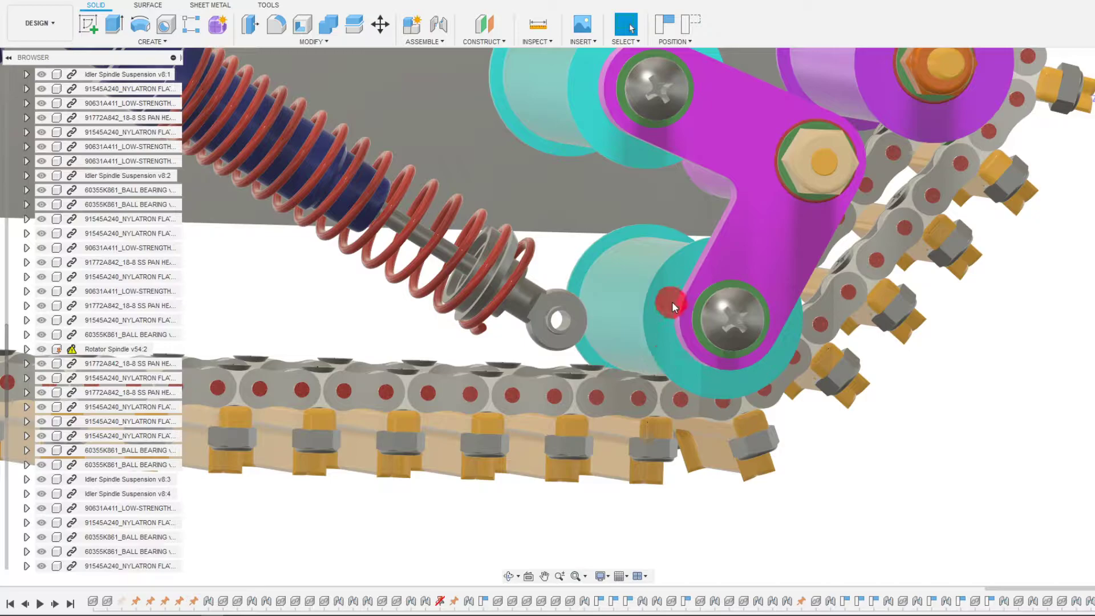
{"action": "left_click_drag", "start_coordinate": [680, 307], "coordinate": [680, 307]}
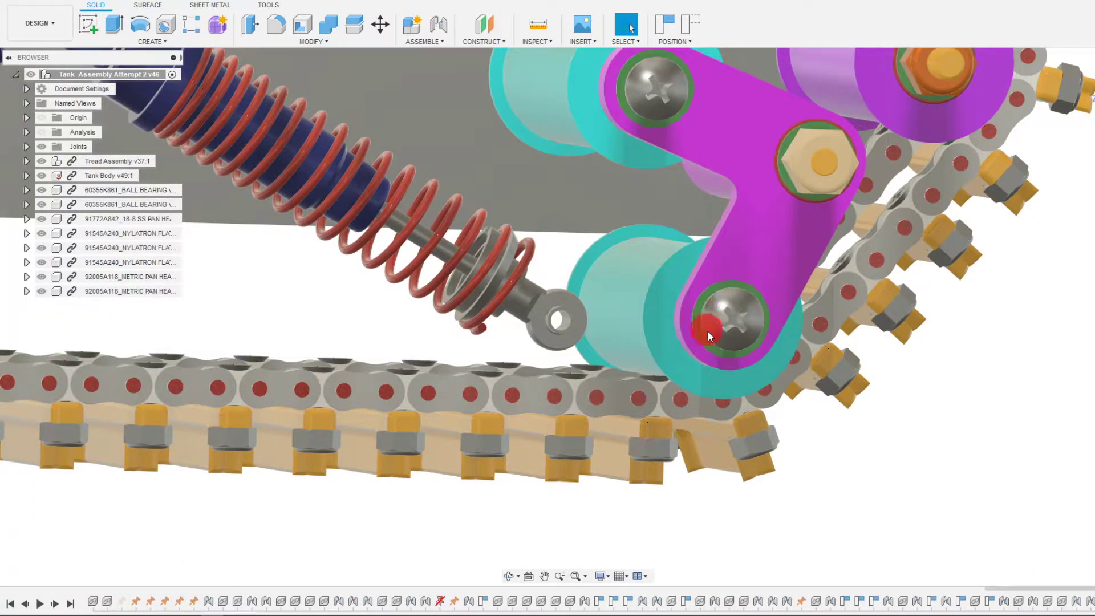
Examine how the new spindle arm's pin hole lies relative to the spring shock's lower eye
{"action": "scroll", "coordinate": [761, 412], "scroll_direction": "down", "scroll_amount": 3}
{"action": "mouse_move", "coordinate": [761, 412]}
{"action": "left_mouse_down"}
{"action": "mouse_move", "coordinate": [658, 315]}
{"action": "mouse_move", "coordinate": [558, 316]}
{"action": "mouse_move", "coordinate": [800, 398]}
{"action": "left_mouse_up"}
{"action": "scroll", "coordinate": [594, 288], "scroll_direction": "up", "scroll_amount": 2}
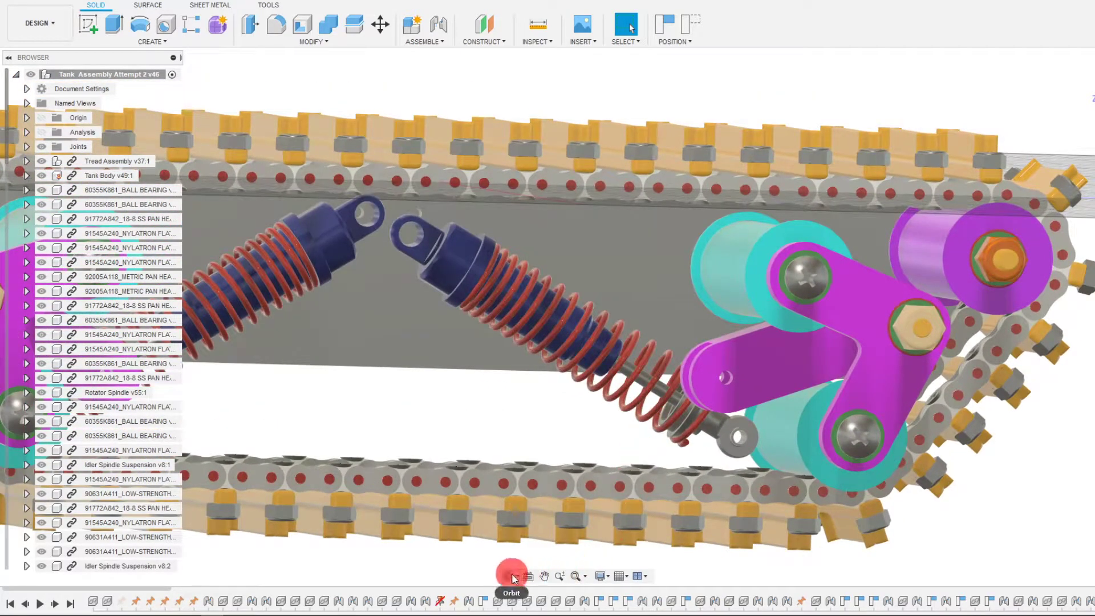
{"action": "left_click", "coordinate": [510, 576]}
{"action": "mouse_move", "coordinate": [614, 445]}
{"action": "left_mouse_down"}
{"action": "mouse_move", "coordinate": [659, 404]}
{"action": "mouse_move", "coordinate": [633, 428]}
{"action": "mouse_move", "coordinate": [612, 428]}
{"action": "mouse_move", "coordinate": [659, 416]}
{"action": "mouse_move", "coordinate": [618, 420]}
{"action": "mouse_move", "coordinate": [656, 400]}
{"action": "mouse_move", "coordinate": [645, 399]}
{"action": "mouse_move", "coordinate": [671, 410]}
{"action": "mouse_move", "coordinate": [645, 411]}
{"action": "mouse_move", "coordinate": [734, 386]}
{"action": "mouse_move", "coordinate": [728, 401]}
{"action": "mouse_move", "coordinate": [699, 392]}
{"action": "mouse_move", "coordinate": [690, 403]}
{"action": "left_mouse_up"}
{"action": "scroll", "coordinate": [872, 434], "scroll_direction": "up", "scroll_amount": 3}
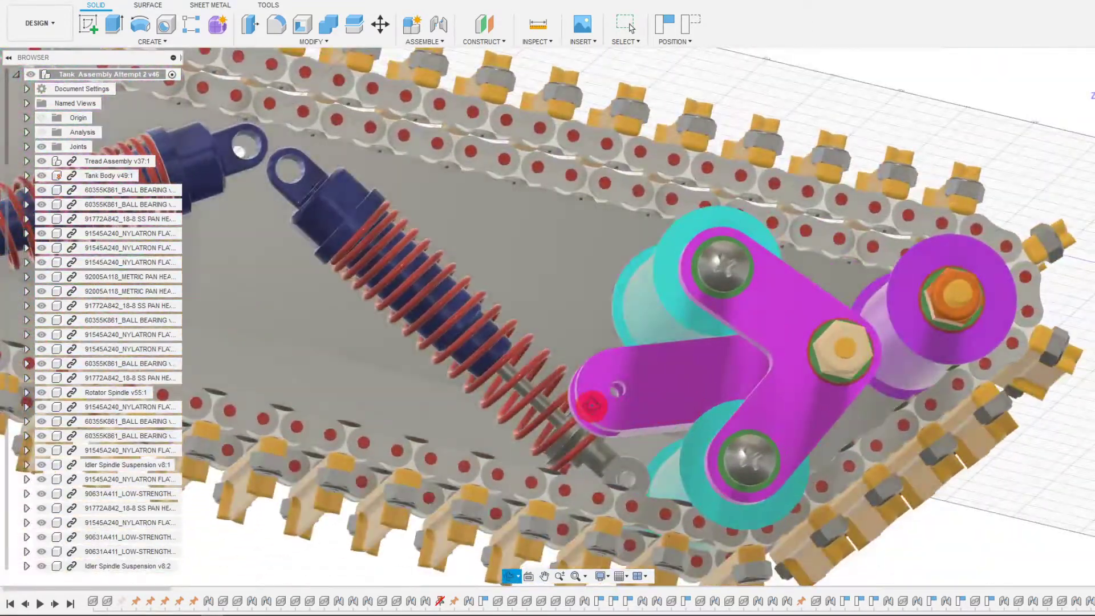
Return to the Rotator Spindle, reopen Sketch10 and swing the arm's end centre slightly about the pivot between the two legs
{"action": "left_click", "coordinate": [614, 30]}
{"action": "left_click", "coordinate": [642, 213]}
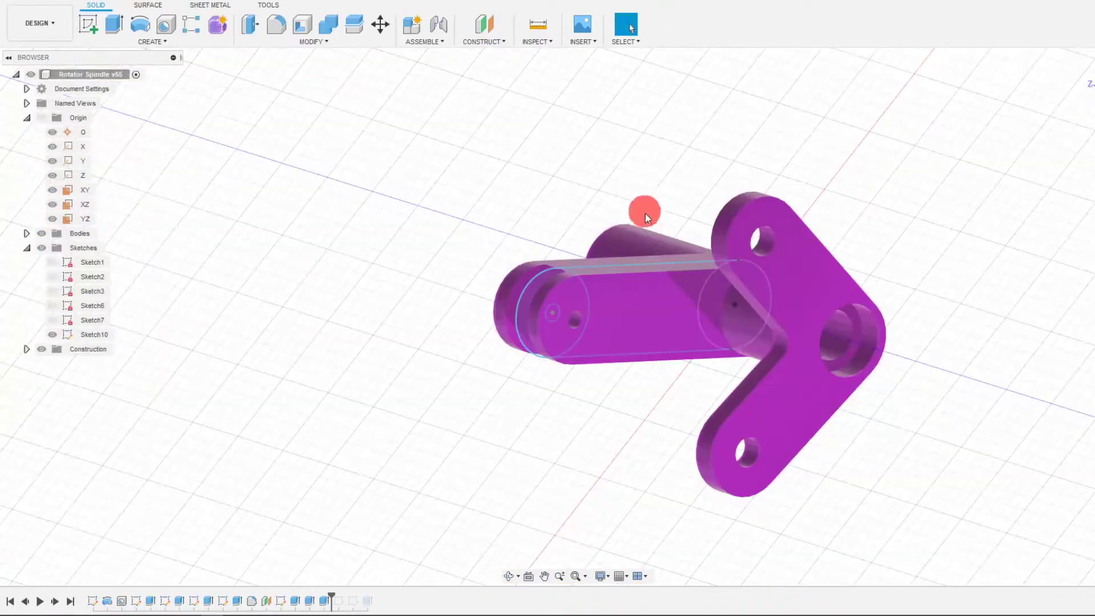
{"action": "left_click", "coordinate": [1089, 97]}
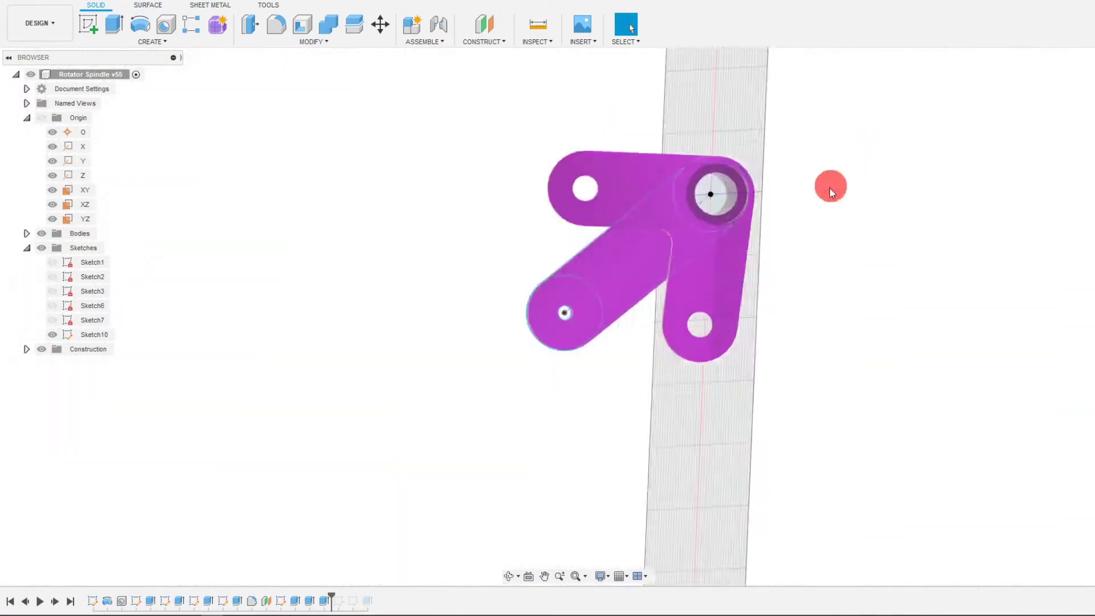
{"action": "scroll", "coordinate": [662, 246], "scroll_direction": "up", "scroll_amount": 3}
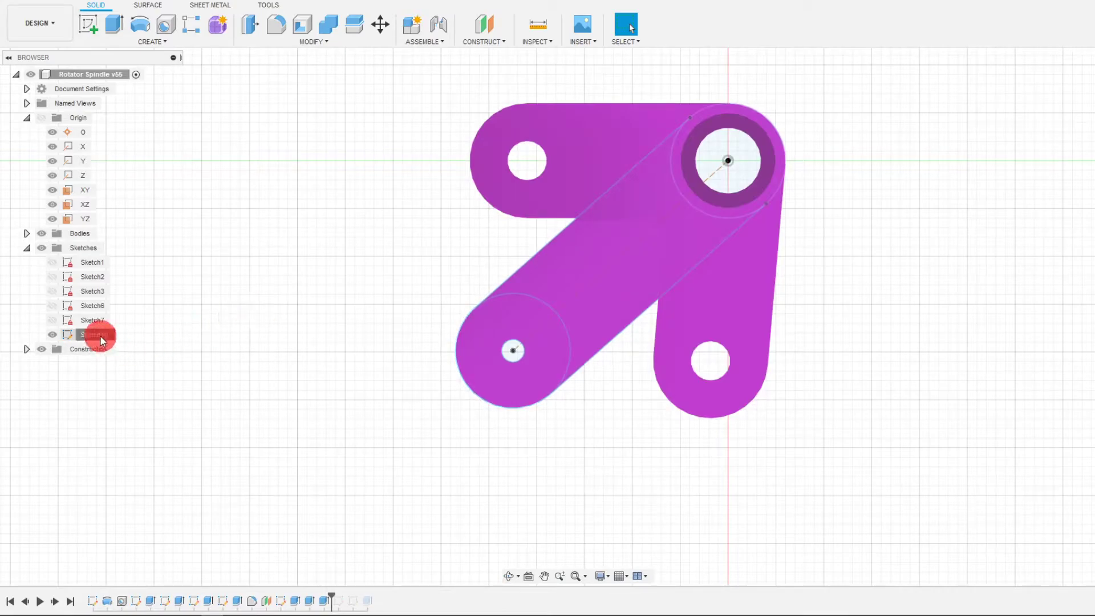
{"action": "right_click", "coordinate": [97, 335]}
{"action": "left_click", "coordinate": [134, 374]}
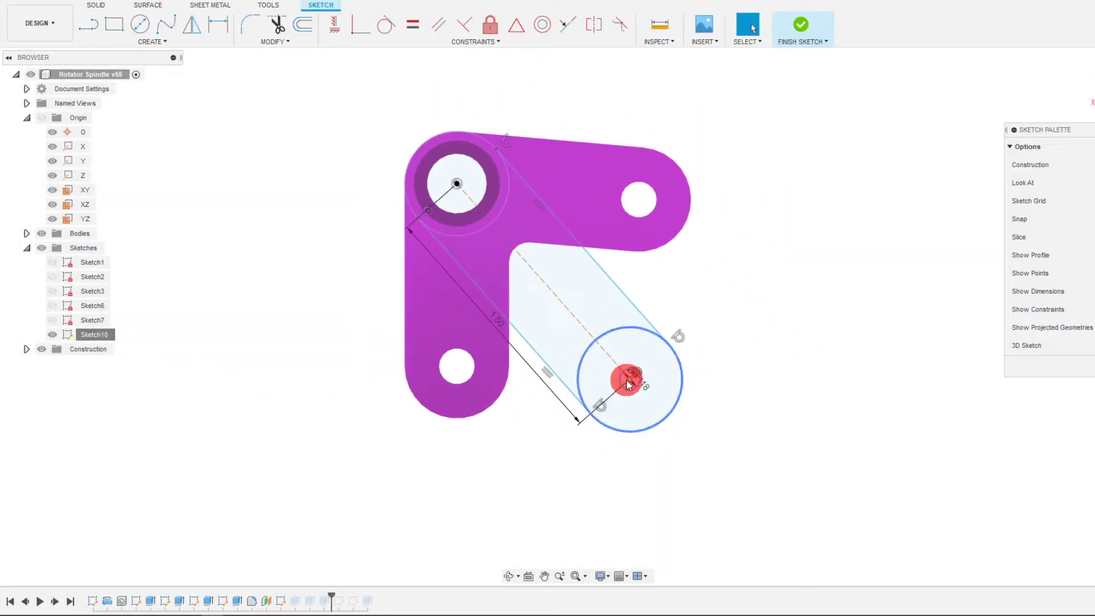
{"action": "mouse_move", "coordinate": [627, 384]}
{"action": "left_mouse_down"}
{"action": "mouse_move", "coordinate": [672, 324]}
{"action": "mouse_move", "coordinate": [621, 374]}
{"action": "left_mouse_up"}
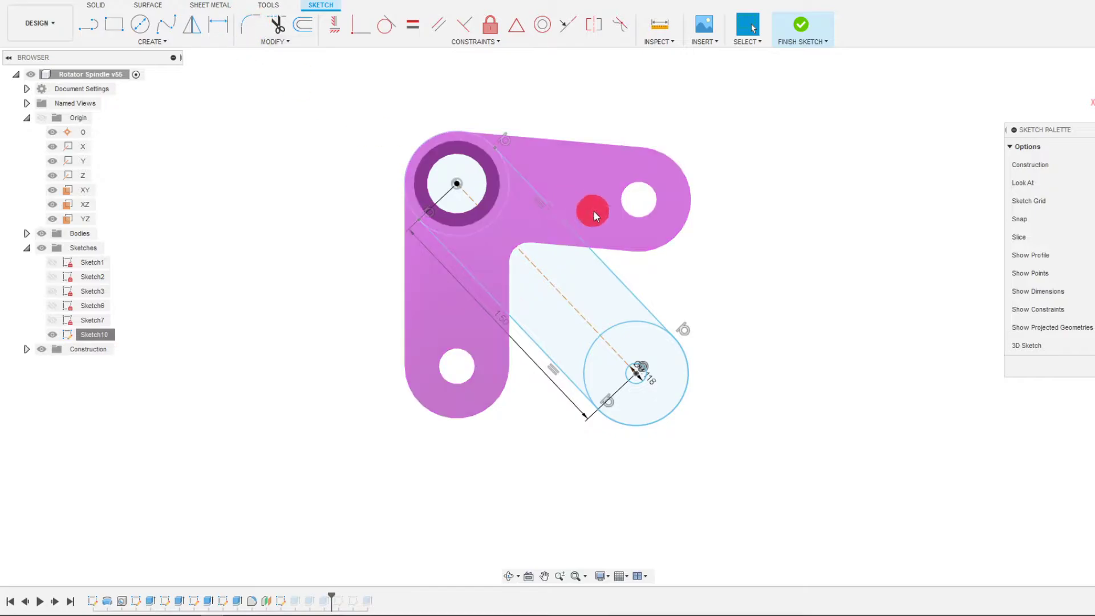
Project the inner straight edges of both spindle legs into the sketch and turn them into construction lines
{"action": "left_click", "coordinate": [607, 246]}
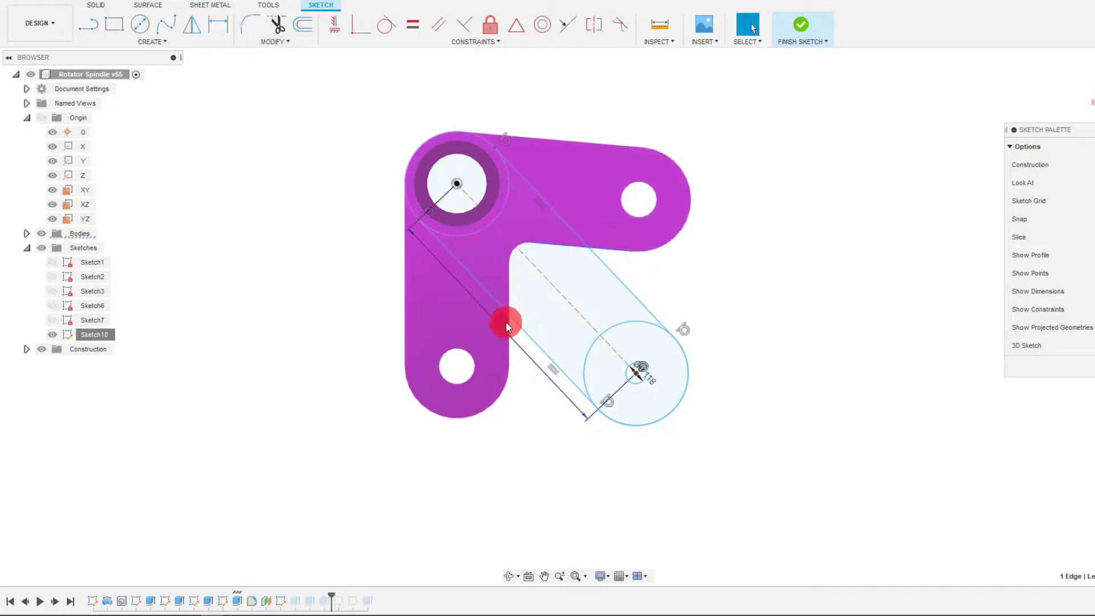
{"action": "left_click_drag", "start_coordinate": [508, 344], "coordinate": [508, 344]}
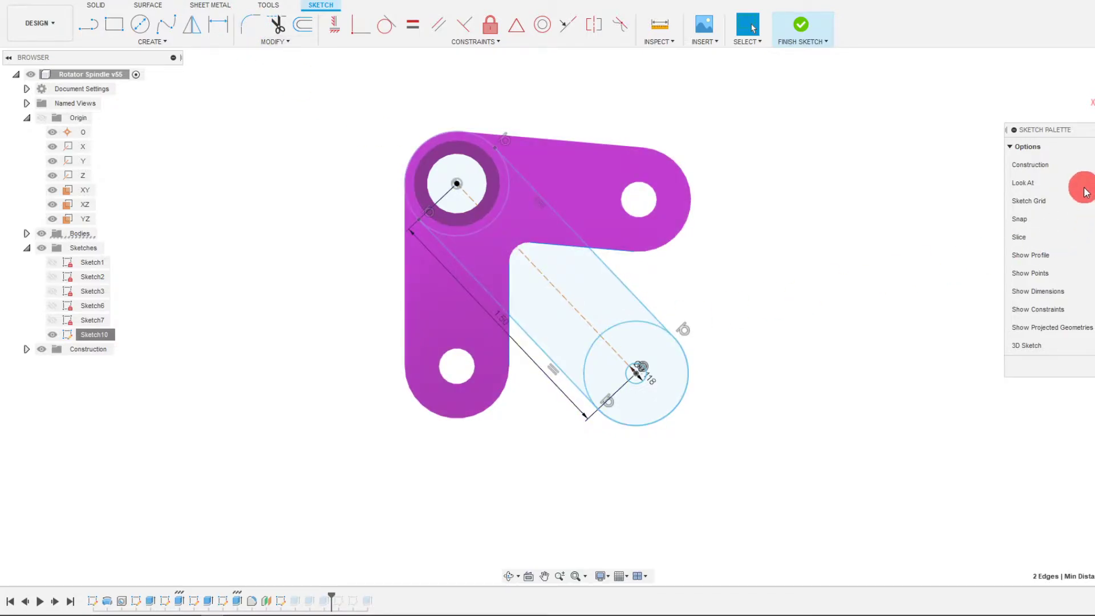
{"action": "key", "text": "p"}
{"action": "key", "text": "Return"}
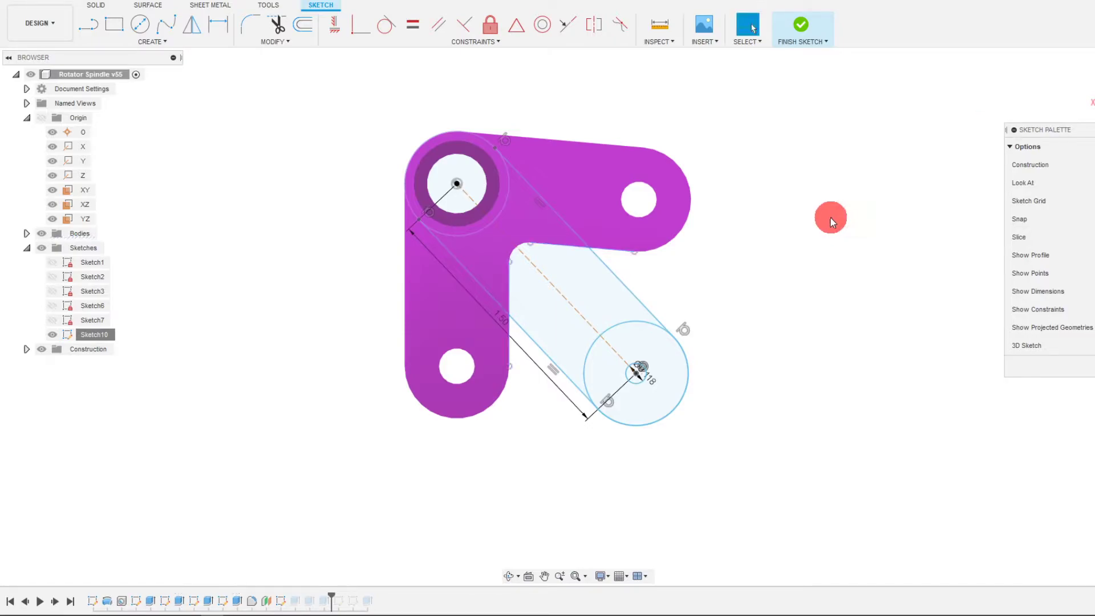
{"action": "left_click", "coordinate": [612, 248]}
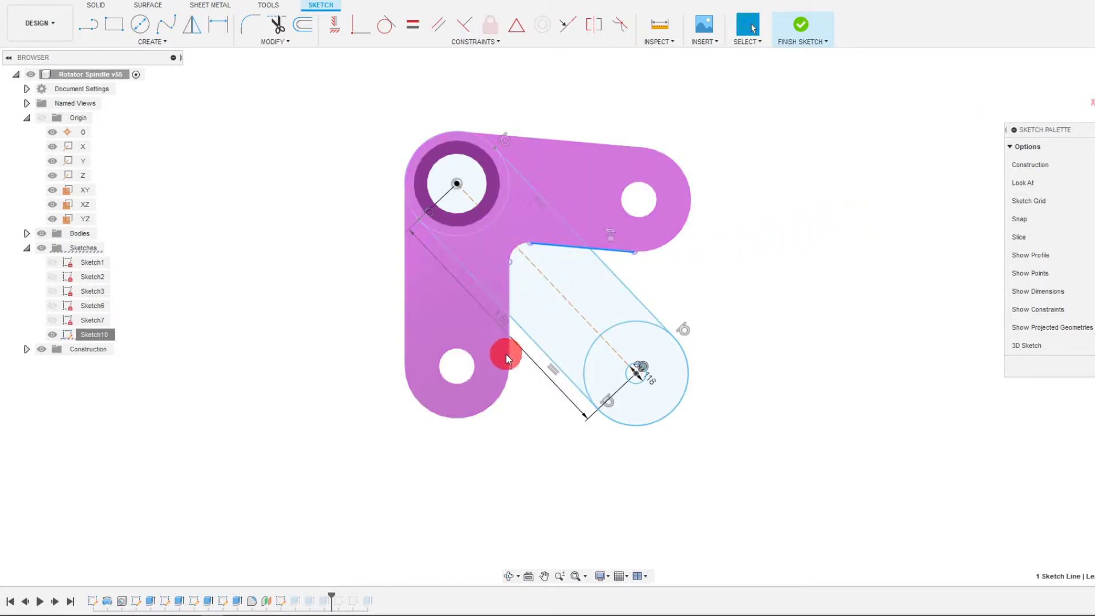
{"action": "left_click", "coordinate": [508, 354]}
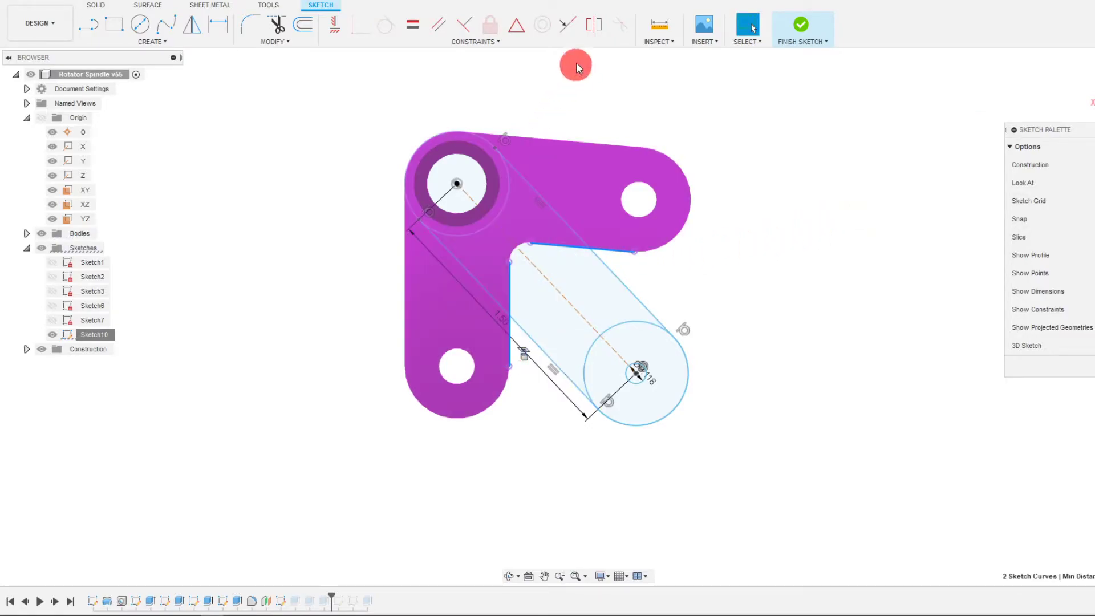
{"action": "left_click", "coordinate": [1094, 165]}
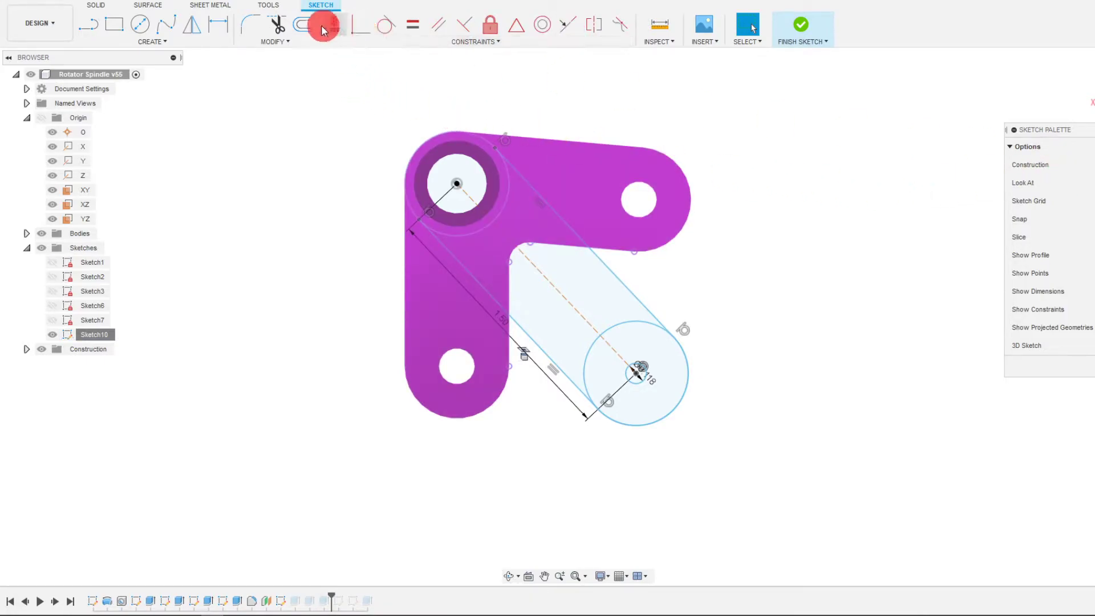
Add a driven angle dimension between the projected inner straight edges of the two spindle legs
{"action": "left_click", "coordinate": [217, 27]}
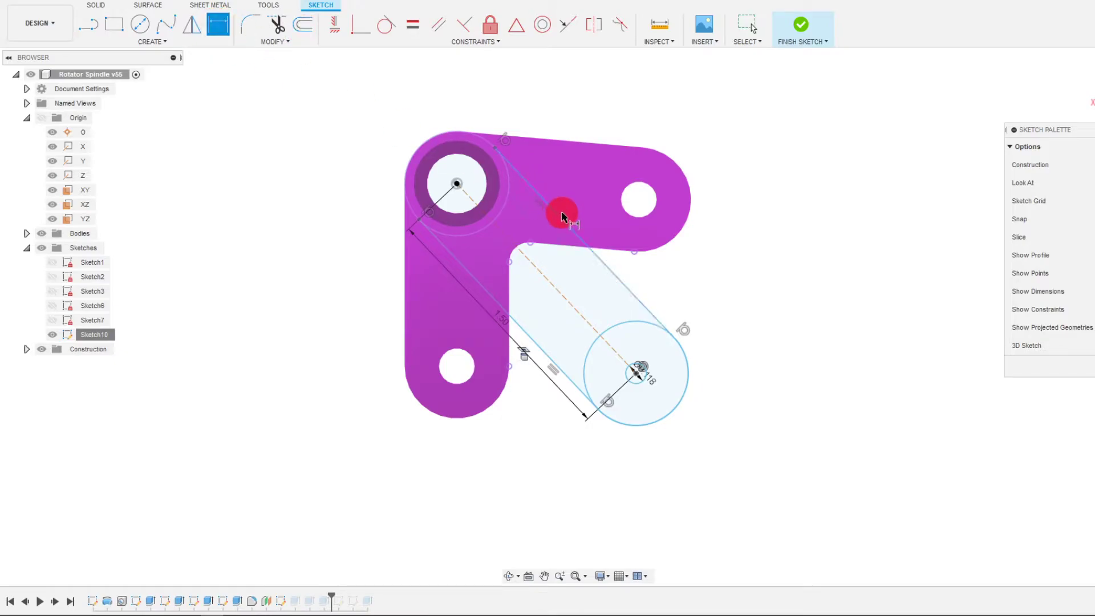
{"action": "left_click", "coordinate": [602, 249]}
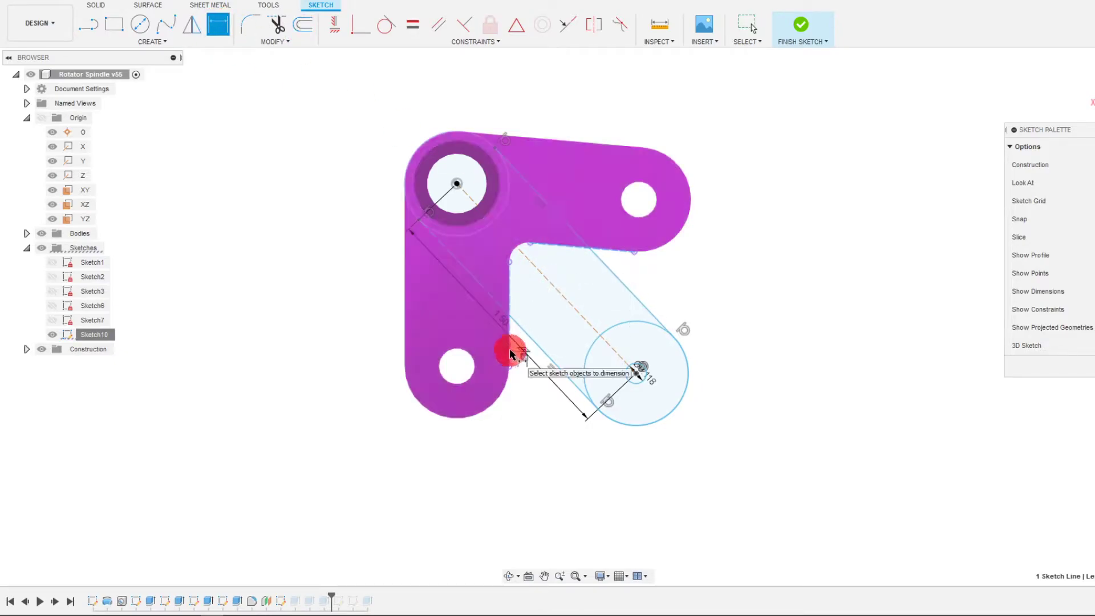
{"action": "left_click", "coordinate": [509, 353]}
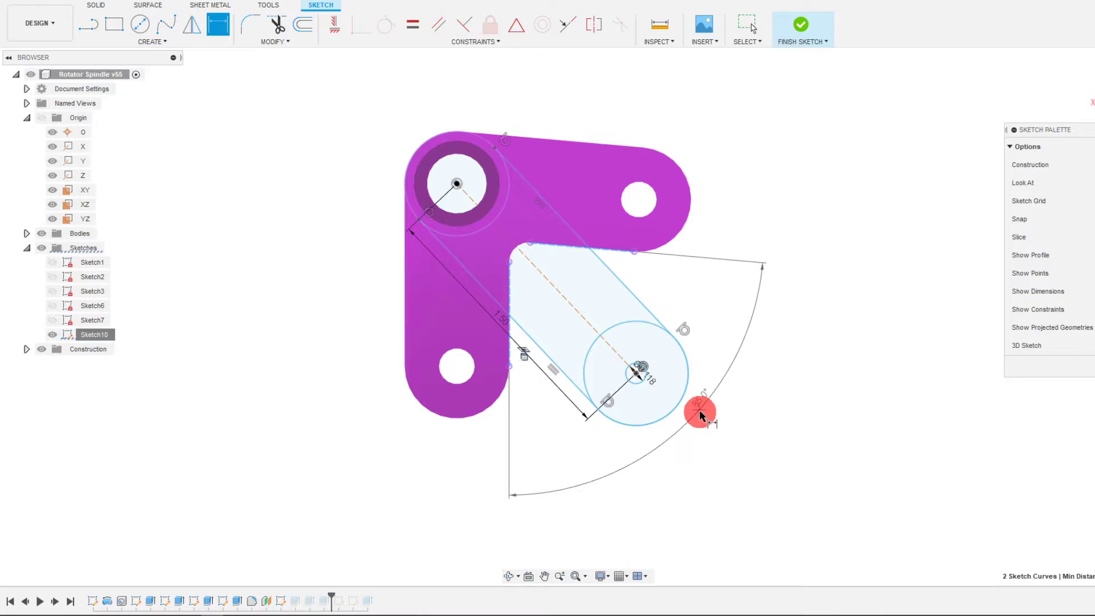
{"action": "left_click", "coordinate": [703, 422]}
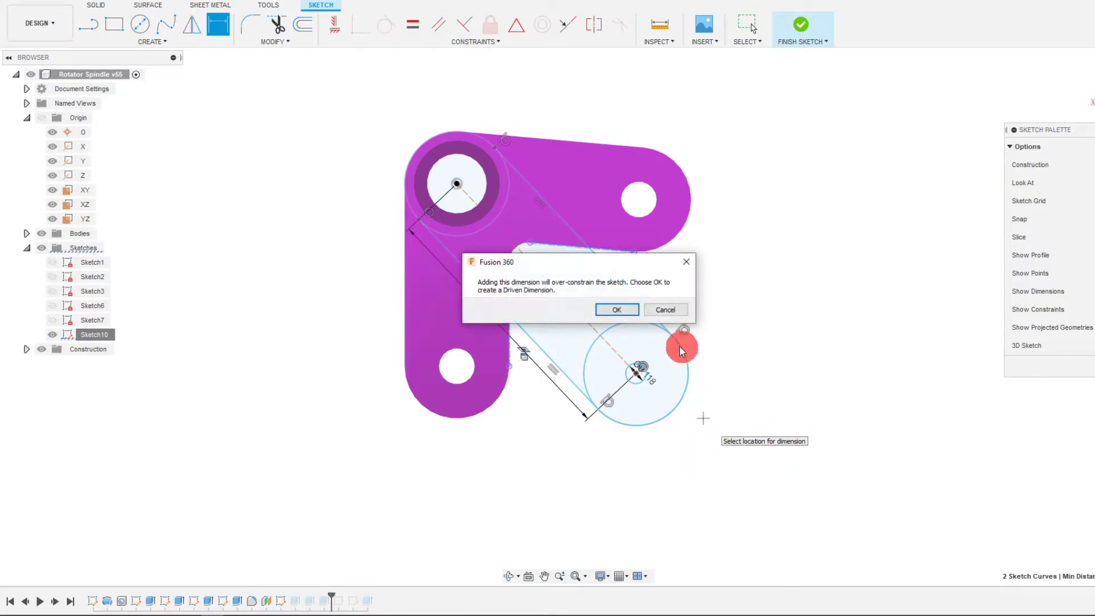
{"action": "left_click", "coordinate": [619, 308]}
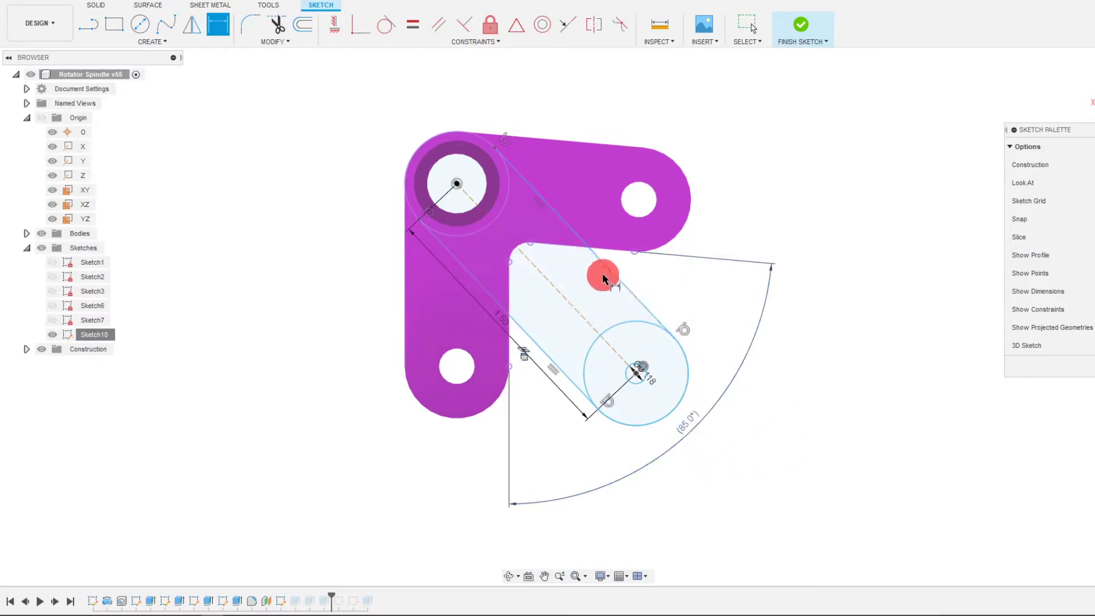
Set the angle between the arm's centreline and the upper leg's inner edge to 42.5°, half the leg angle, and finish the sketch
{"action": "left_click", "coordinate": [584, 319]}
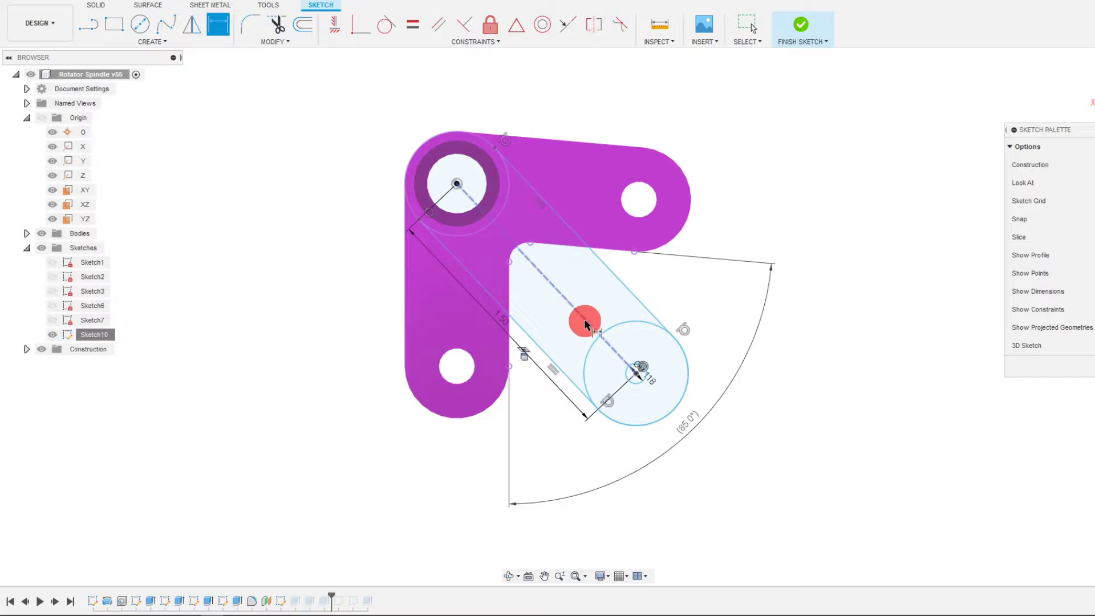
{"action": "left_click", "coordinate": [620, 251]}
{"action": "left_click", "coordinate": [679, 298]}
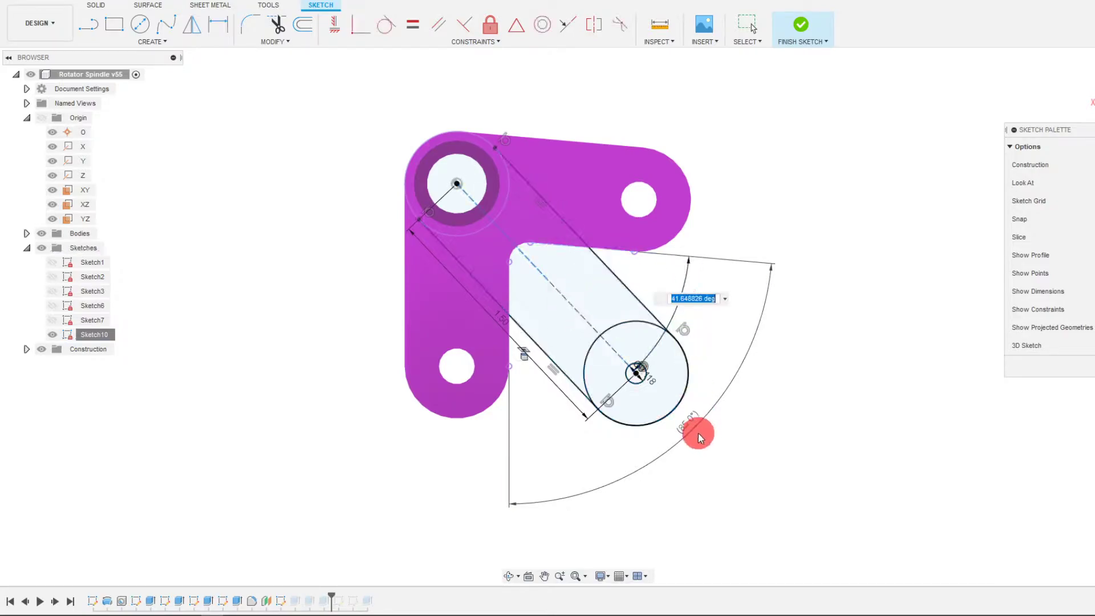
{"action": "type", "text": "85.00 deg/2"}
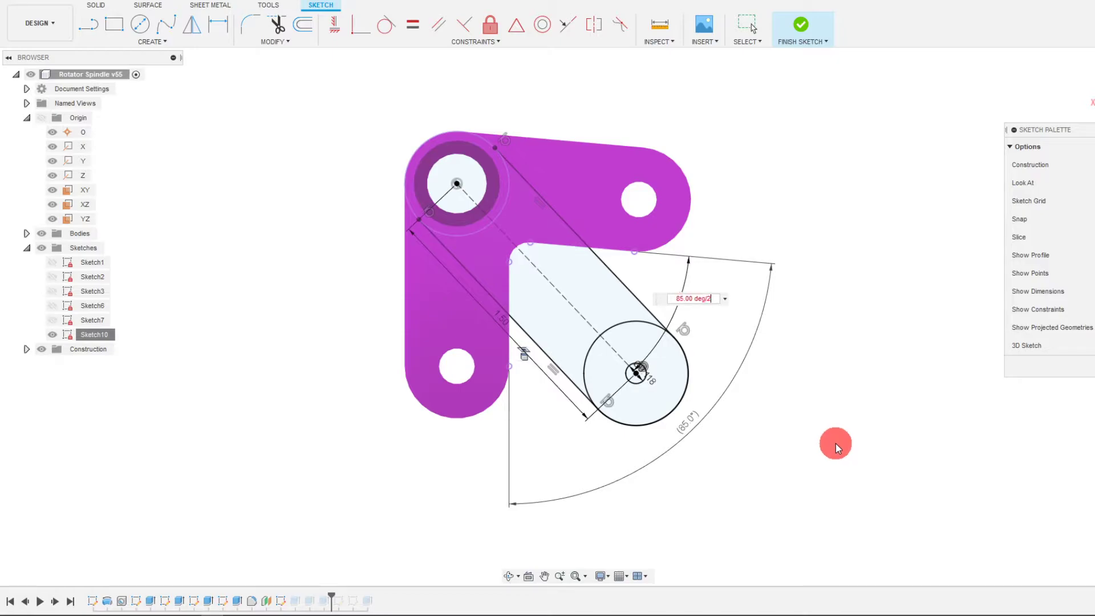
{"action": "key", "text": "Return"}
{"action": "key", "text": "Escape"}
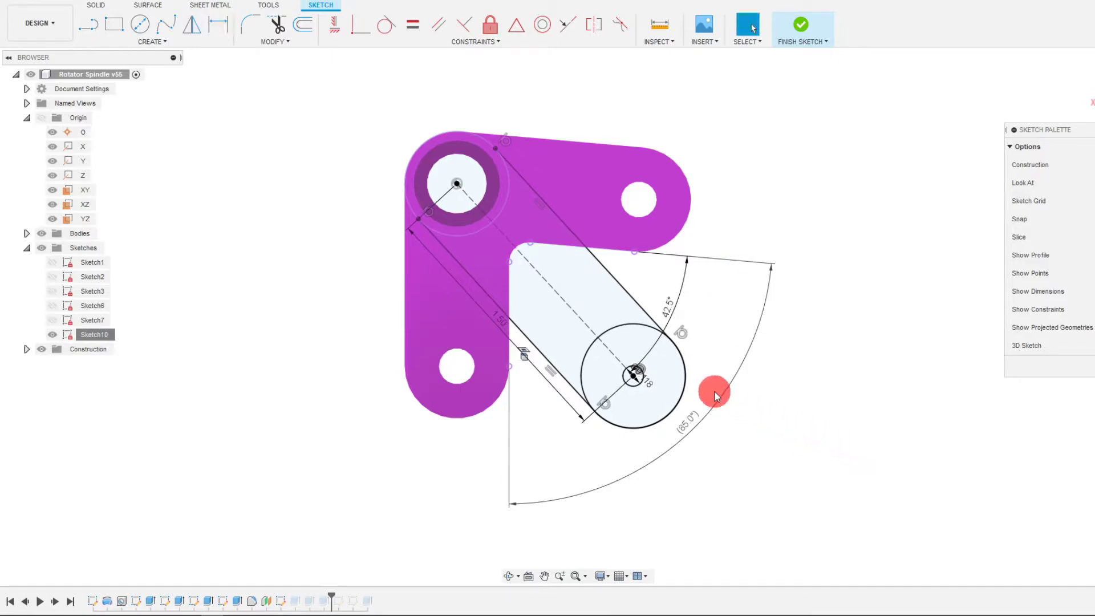
{"action": "scroll", "coordinate": [652, 368], "scroll_direction": "up", "scroll_amount": 1}
{"action": "scroll", "coordinate": [651, 367], "scroll_direction": "up", "scroll_amount": 1}
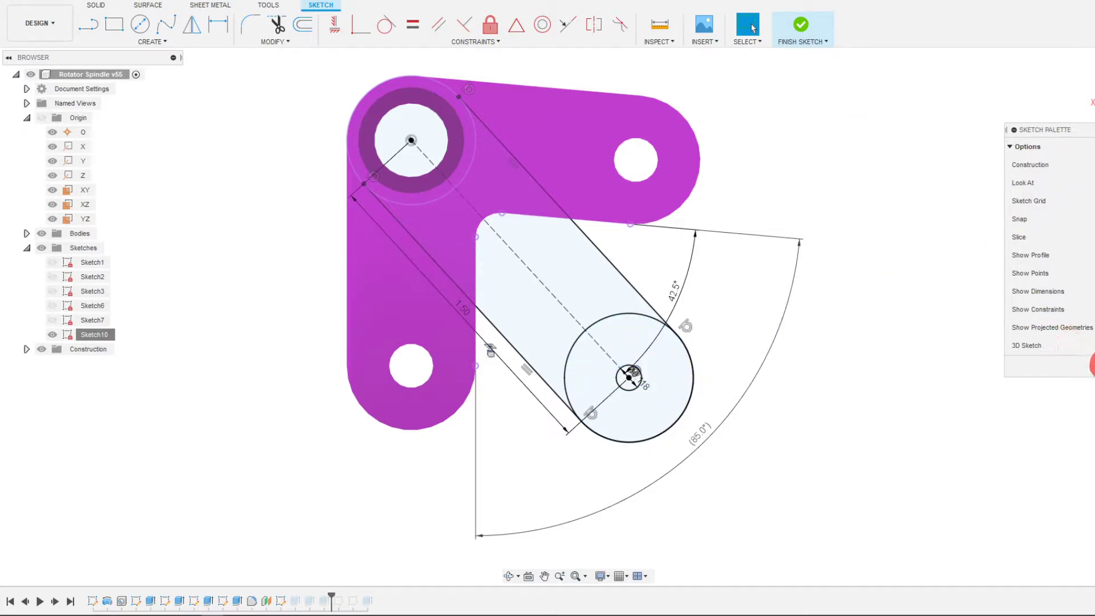
{"action": "left_click", "coordinate": [1090, 365]}
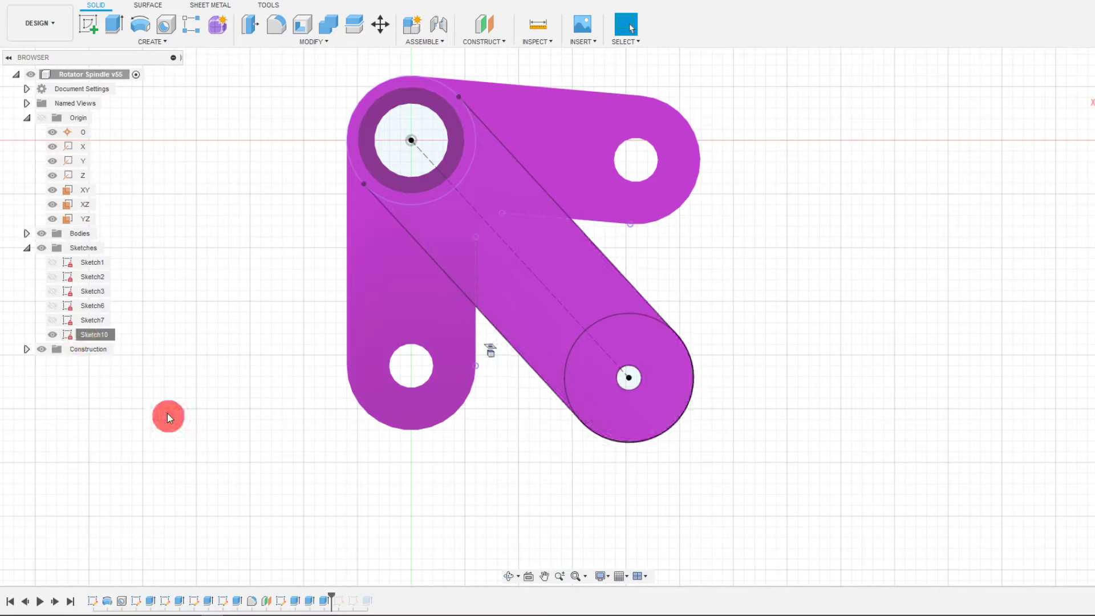
Reopen Sketch10 for editing and inspect the outer arc of the arm's rounded end
{"action": "scroll", "coordinate": [692, 386], "scroll_direction": "up", "scroll_amount": 2}
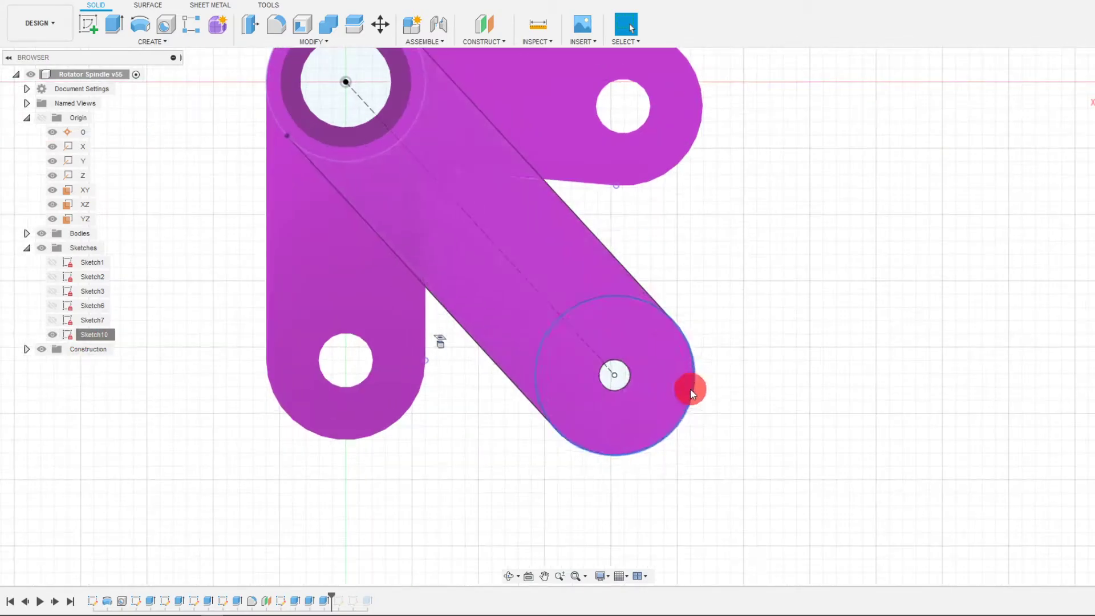
{"action": "right_click", "coordinate": [89, 337]}
{"action": "left_click", "coordinate": [114, 374]}
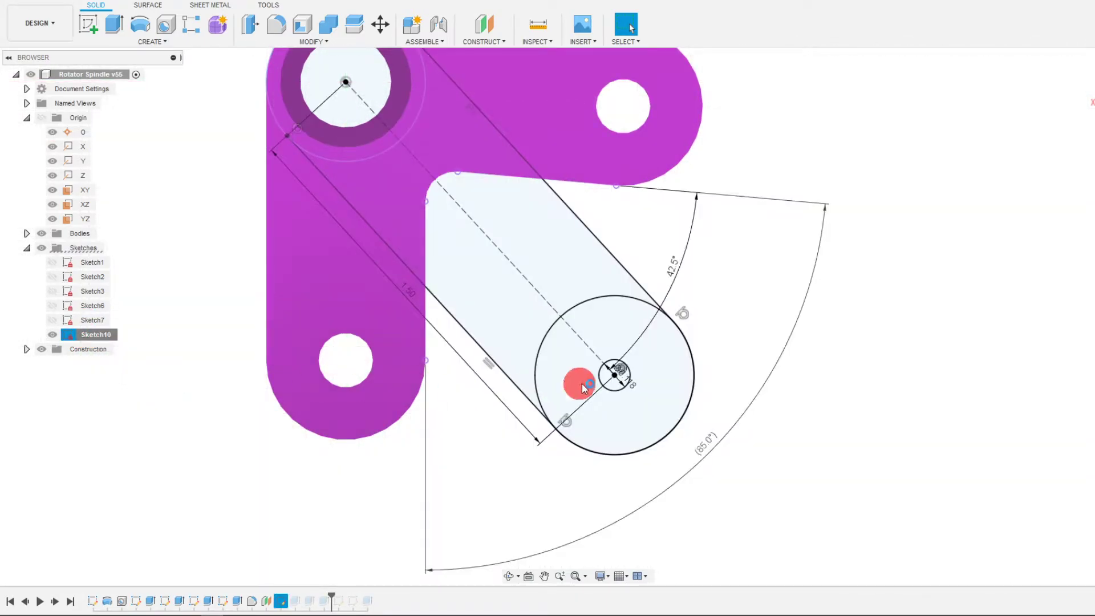
{"action": "left_click", "coordinate": [690, 336]}
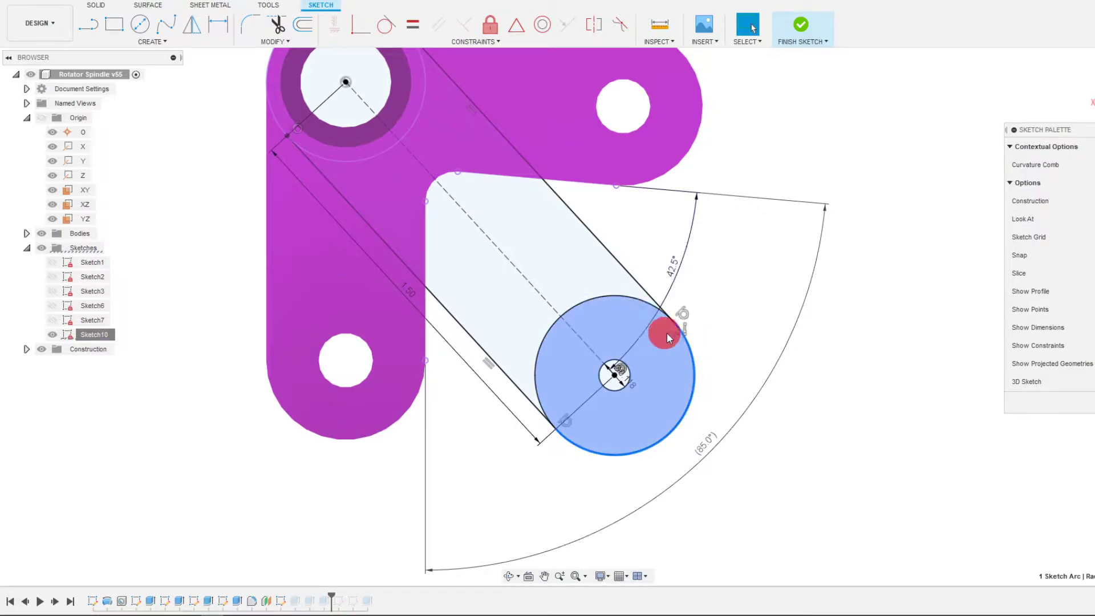
{"action": "key", "text": "Escape"}
{"action": "scroll", "coordinate": [639, 381], "scroll_direction": "up", "scroll_amount": 2}
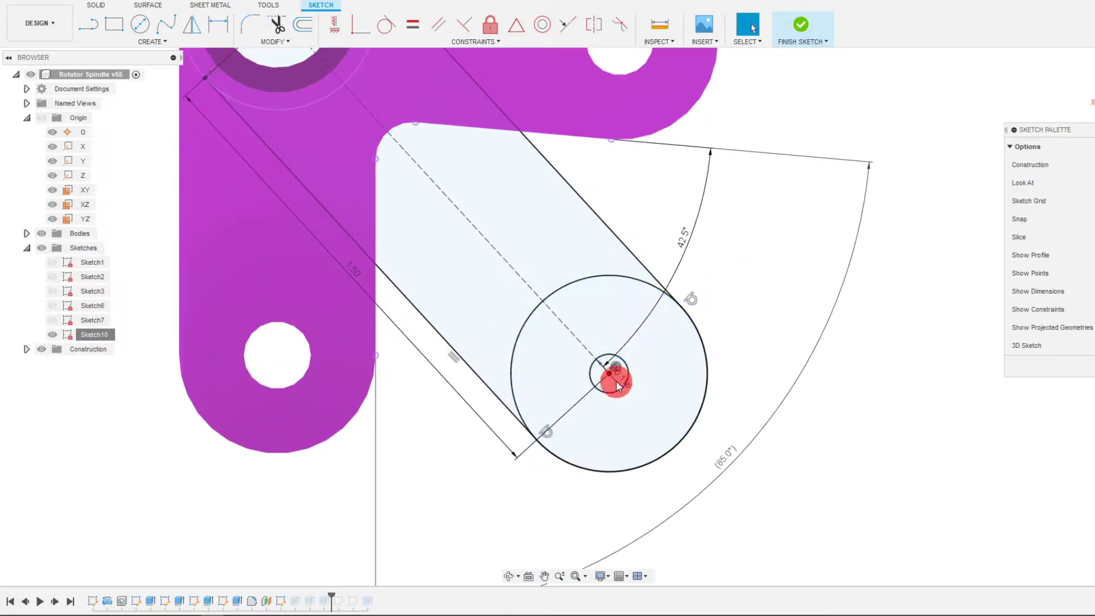
{"action": "left_click", "coordinate": [702, 347]}
{"action": "left_click", "coordinate": [781, 344]}
{"action": "scroll", "coordinate": [701, 343], "scroll_direction": "down", "scroll_amount": 2}
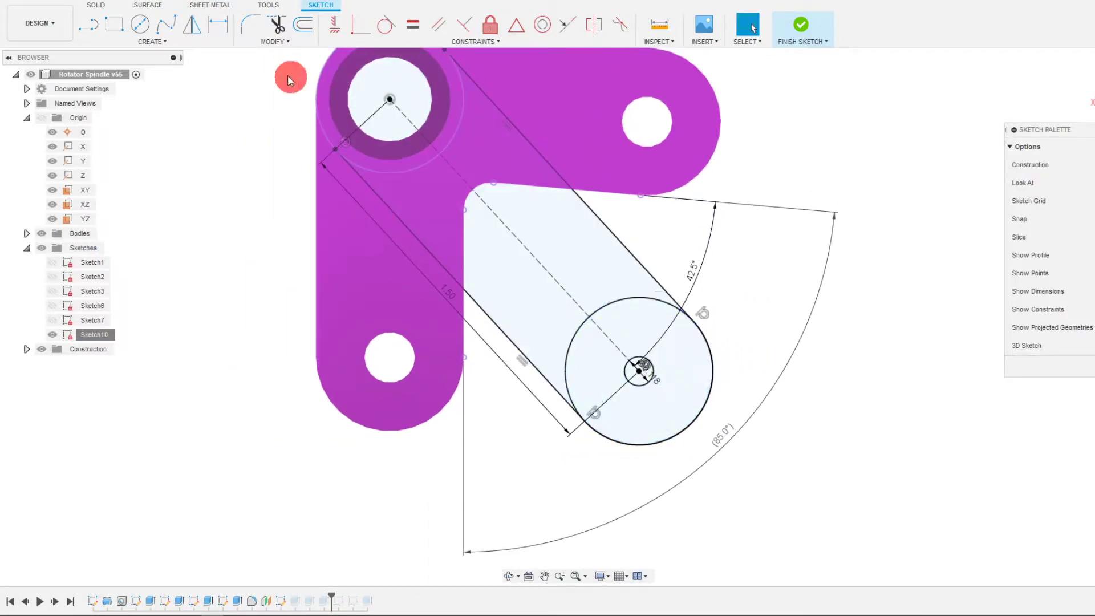
Add a driven diameter dimension to the arm's rounded end
{"action": "left_click", "coordinate": [217, 26]}
{"action": "left_click", "coordinate": [641, 297]}
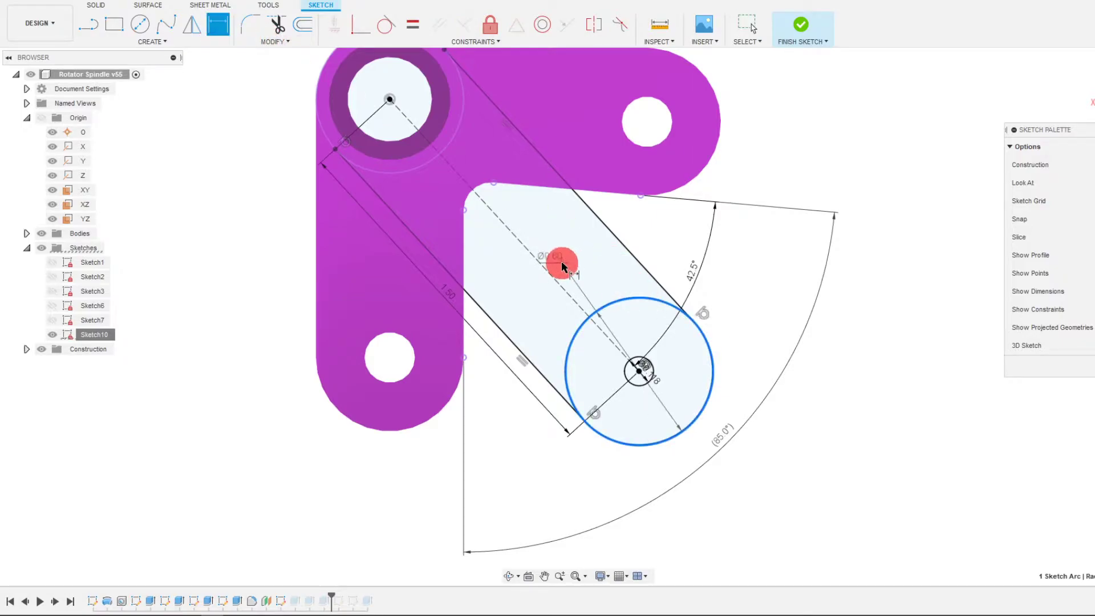
{"action": "left_click", "coordinate": [572, 261]}
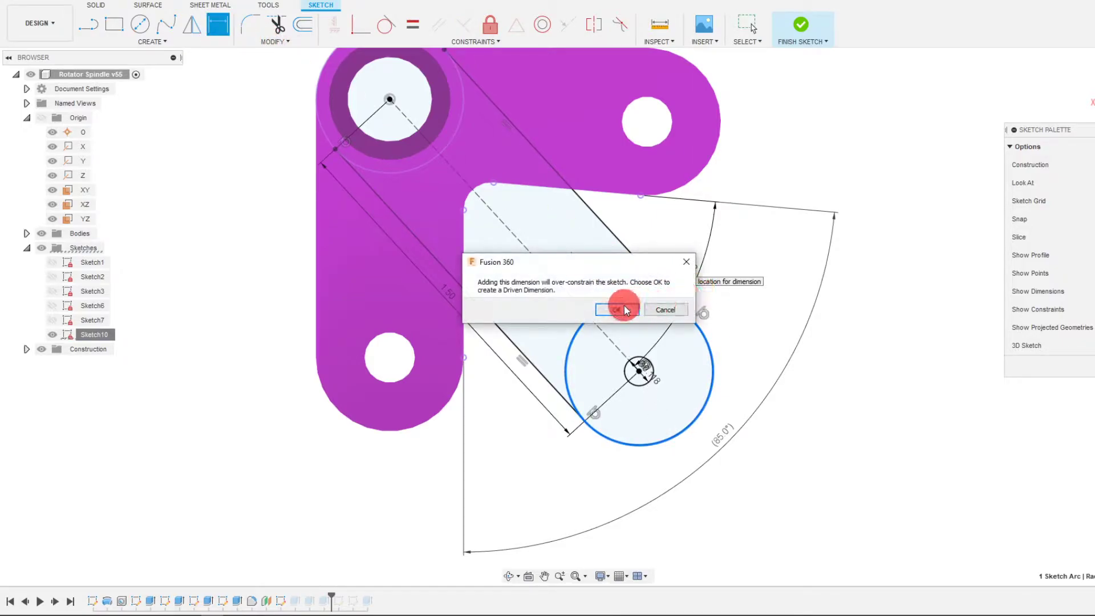
{"action": "left_click", "coordinate": [625, 309]}
{"action": "scroll", "coordinate": [739, 379], "scroll_direction": "down", "scroll_amount": 3}
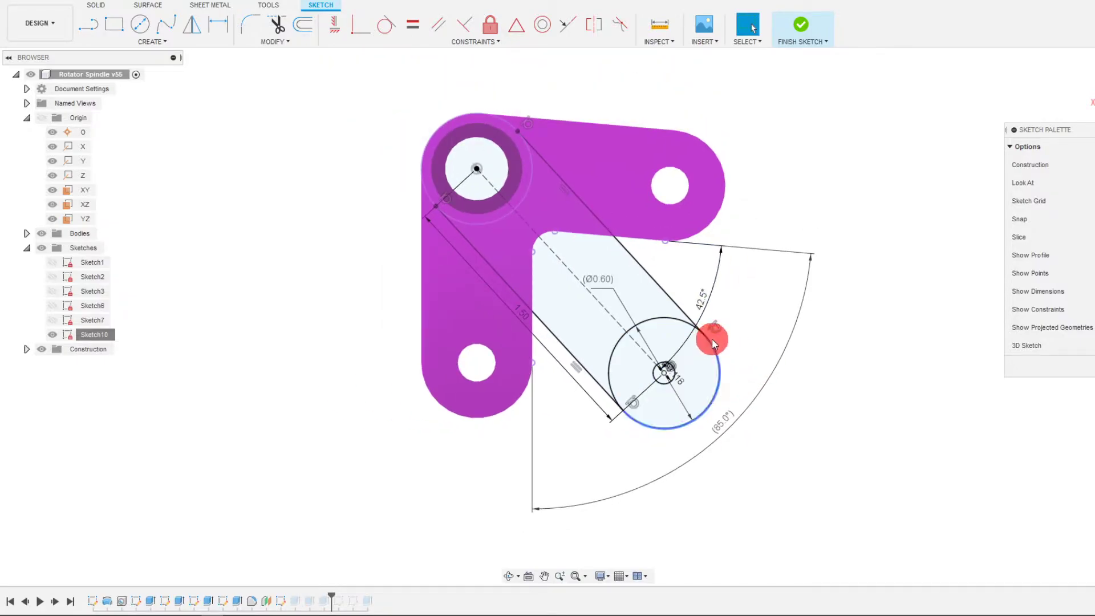
Delete the parallel constraint between the arm's two straight sides
{"action": "left_click", "coordinate": [672, 296]}
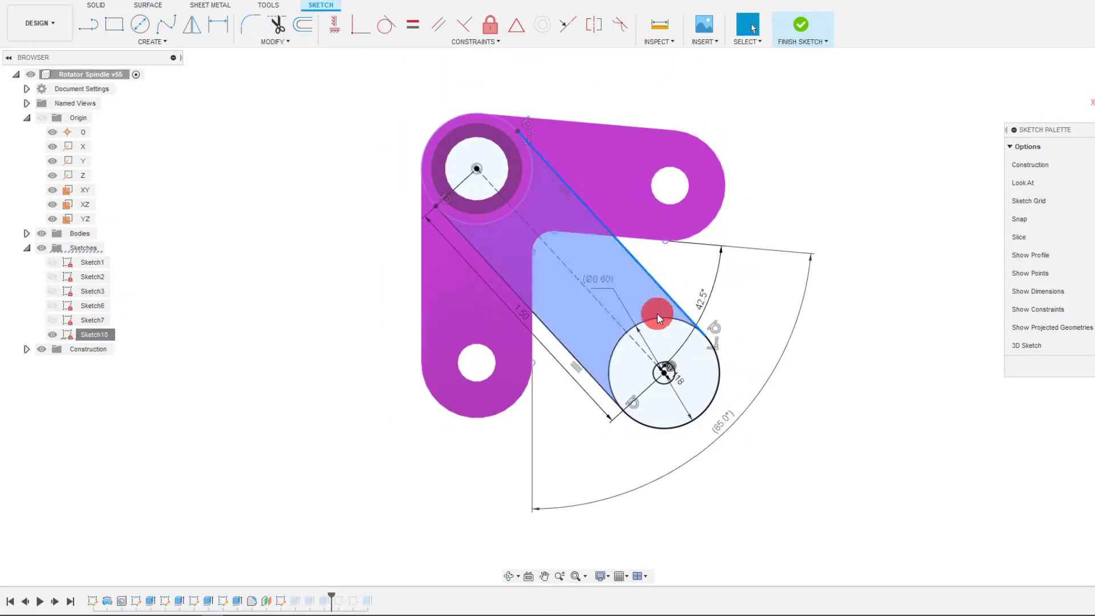
{"action": "left_click", "coordinate": [551, 331]}
{"action": "scroll", "coordinate": [590, 279], "scroll_direction": "up", "scroll_amount": 2}
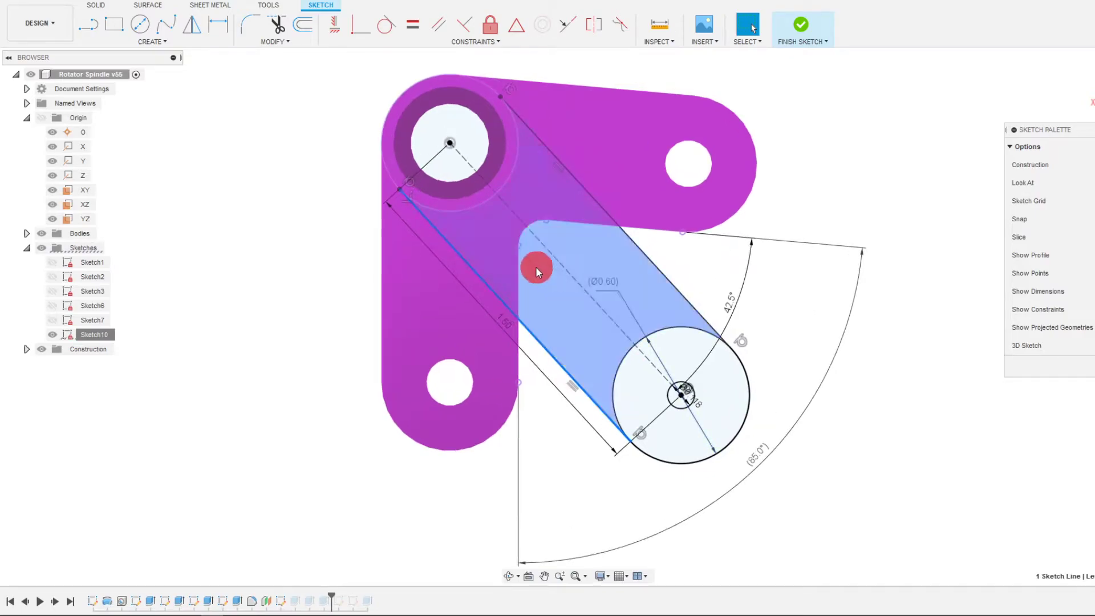
{"action": "left_click", "coordinate": [647, 259]}
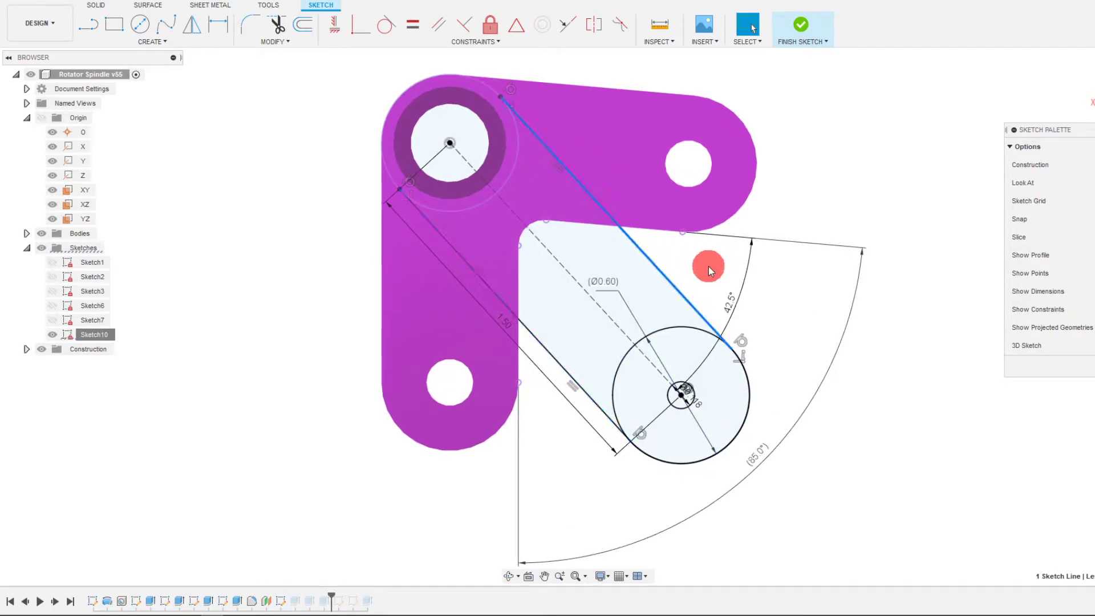
{"action": "left_click", "coordinate": [573, 387]}
{"action": "key", "text": "Delete"}
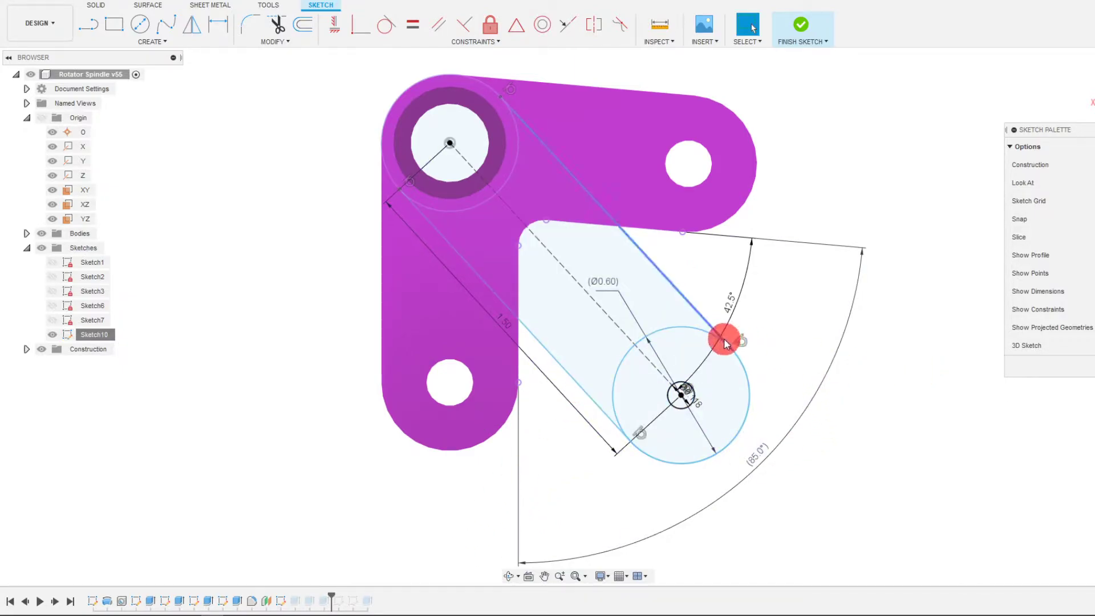
Dimension the arm's rounded end with a diameter of 0.58 in and finish the sketch
{"action": "left_click", "coordinate": [615, 280]}
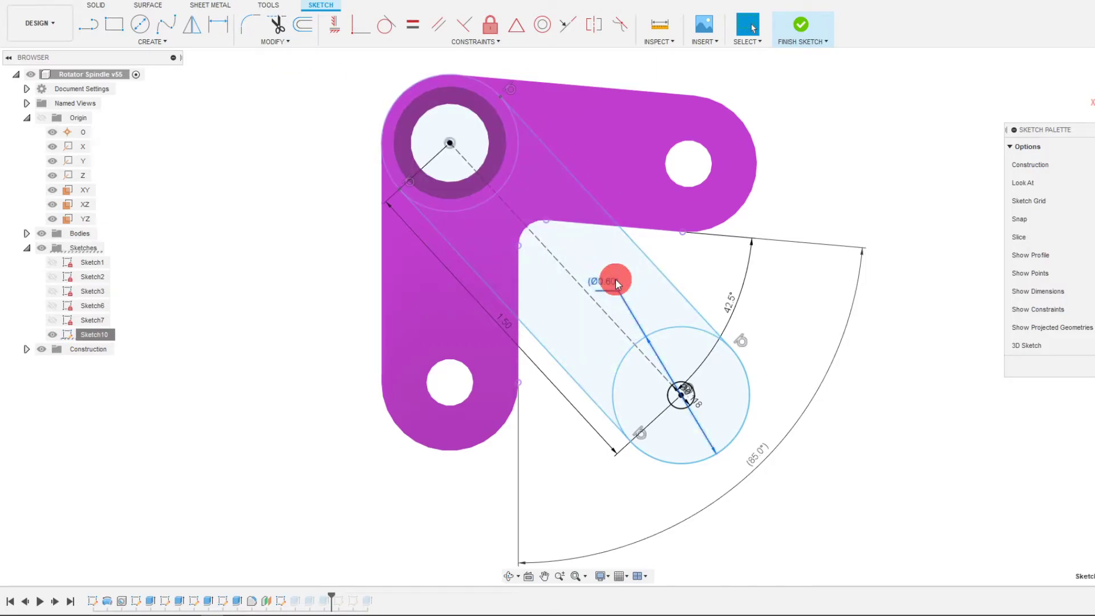
{"action": "left_click", "coordinate": [219, 25]}
{"action": "left_click", "coordinate": [679, 327]}
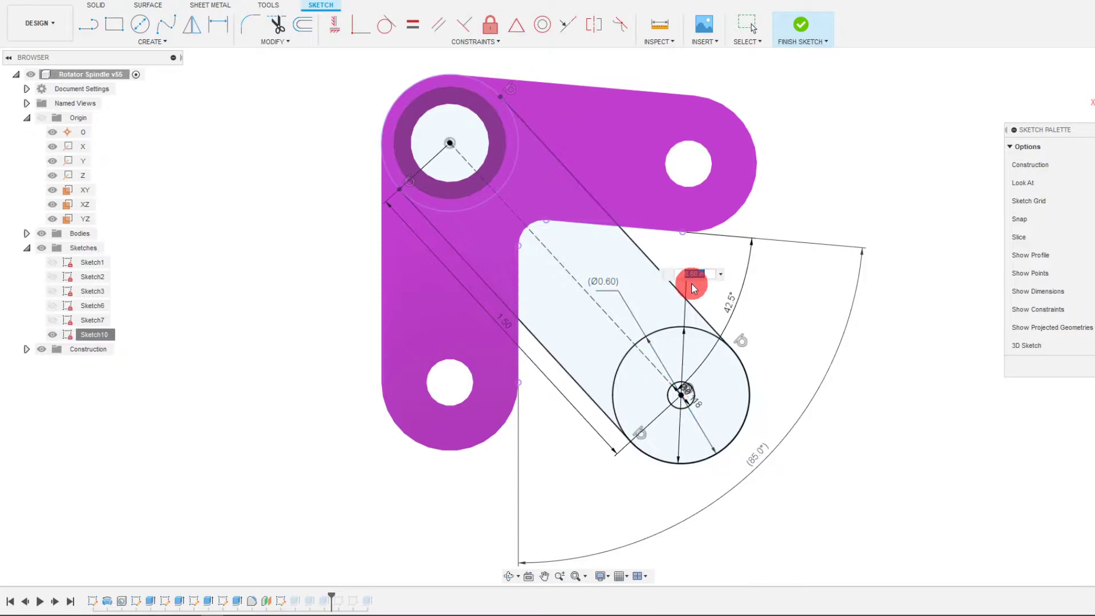
{"action": "left_click", "coordinate": [695, 281]}
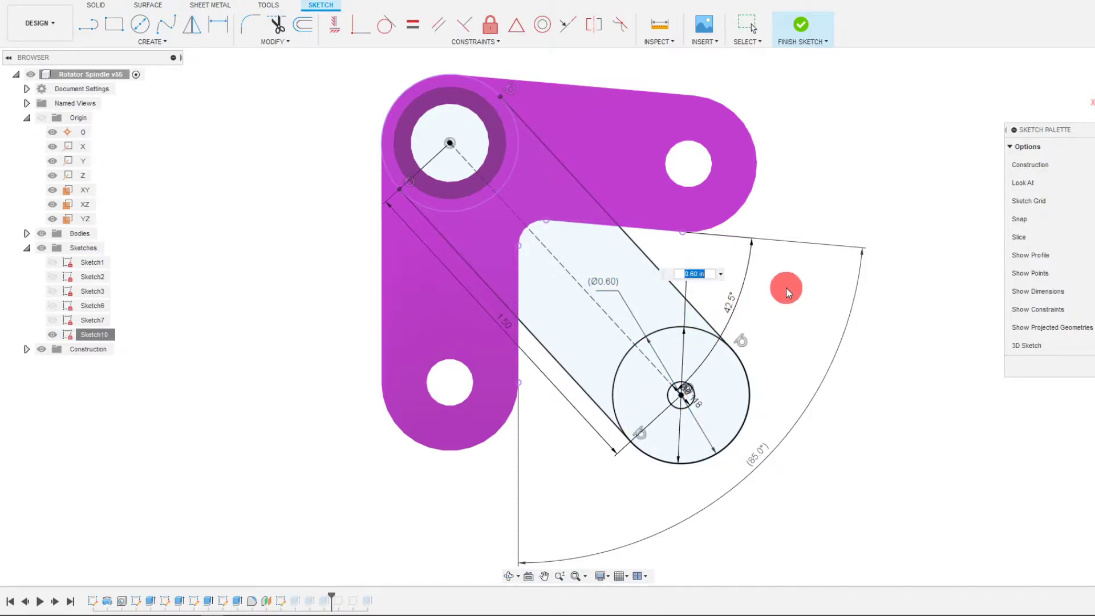
{"action": "type", "text": ".58"}
{"action": "key", "text": "Return"}
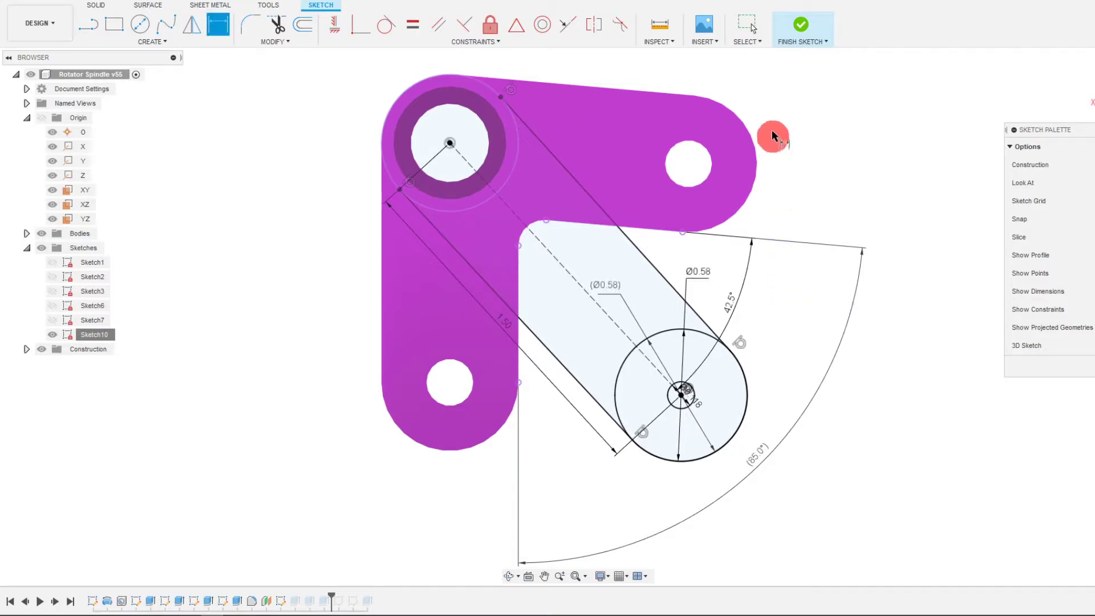
{"action": "left_click", "coordinate": [801, 25]}
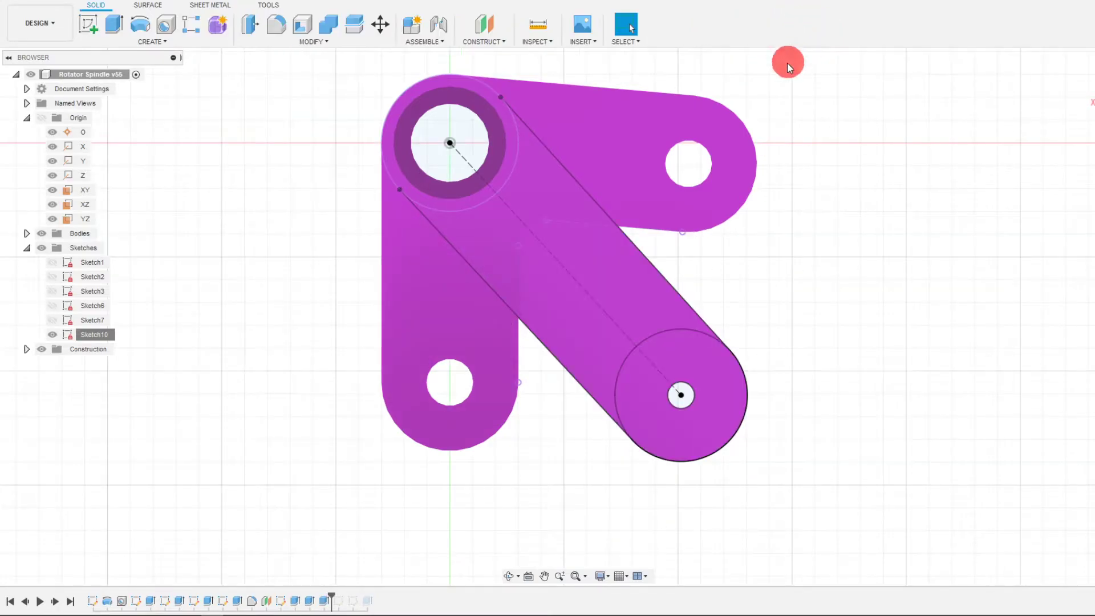
Save the Rotator Spindle as a new version described as User Saved and switch to the tank assembly
{"action": "left_click", "coordinate": [55, 3]}
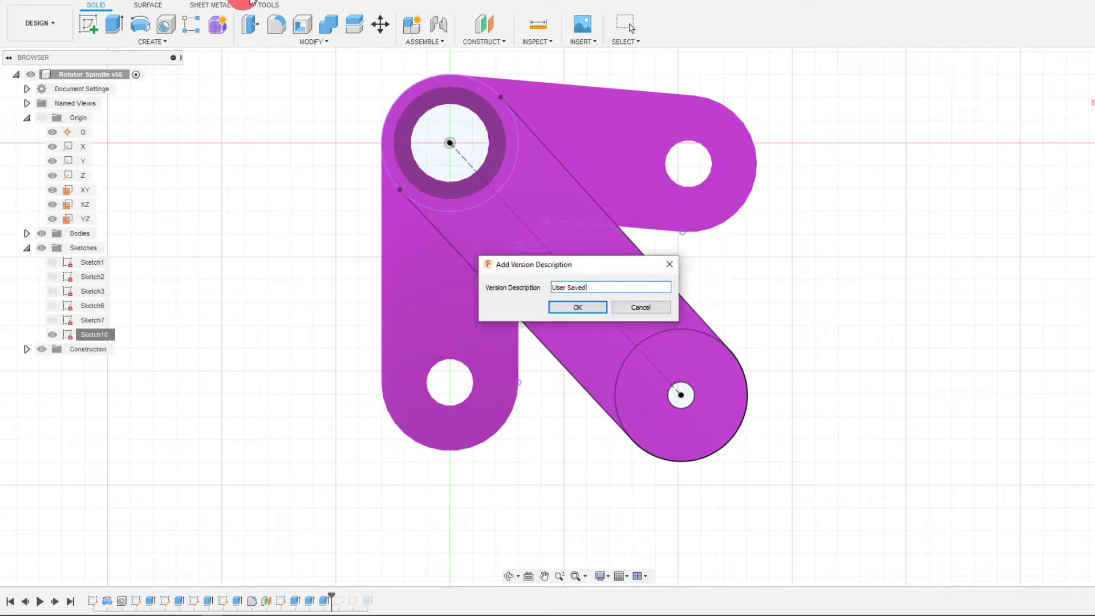
{"action": "left_click", "coordinate": [578, 307]}
{"action": "left_click", "coordinate": [462, 5]}
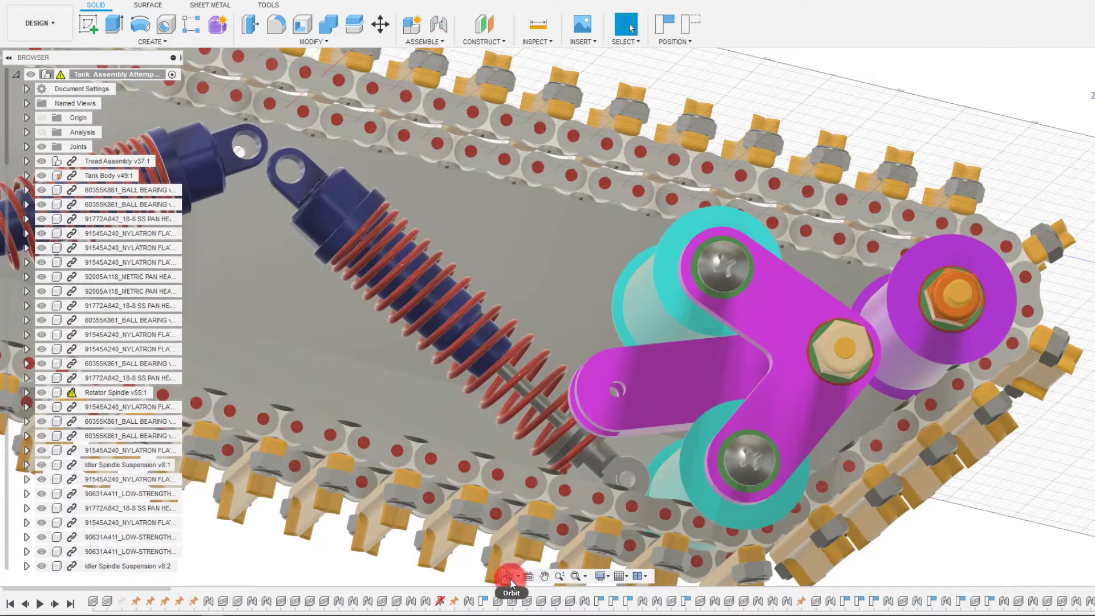
Examine how both spindle arms' pin holes lie relative to the spring shocks' lower eyes, and return to the Rotator Spindle
{"action": "left_click", "coordinate": [510, 577]}
{"action": "left_click_drag", "start_coordinate": [576, 425], "coordinate": [862, 463]}
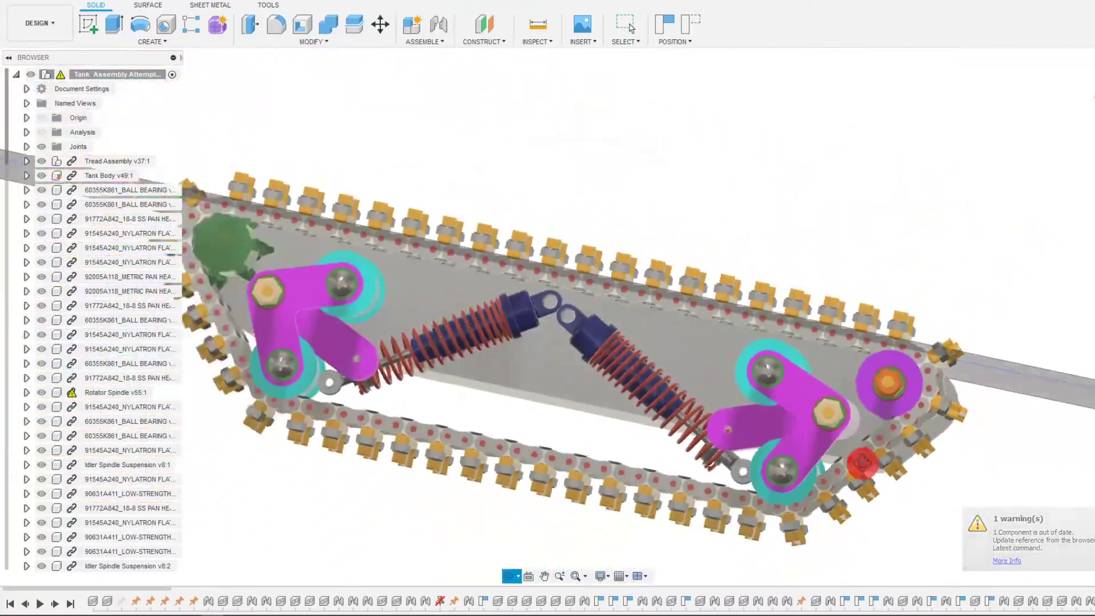
{"action": "scroll", "coordinate": [862, 463], "scroll_direction": "down", "scroll_amount": 1}
{"action": "scroll", "coordinate": [386, 327], "scroll_direction": "up", "scroll_amount": 4}
{"action": "mouse_move", "coordinate": [496, 420]}
{"action": "left_mouse_down"}
{"action": "mouse_move", "coordinate": [443, 408]}
{"action": "mouse_move", "coordinate": [464, 383]}
{"action": "mouse_move", "coordinate": [509, 425]}
{"action": "left_mouse_up"}
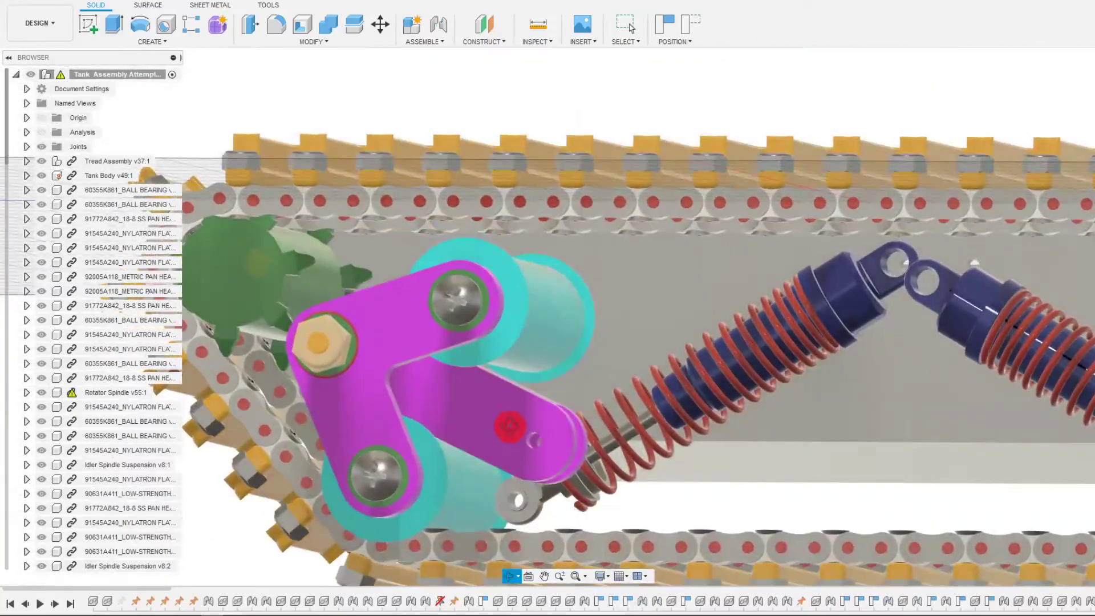
{"action": "scroll", "coordinate": [522, 430], "scroll_direction": "down", "scroll_amount": 3}
{"action": "scroll", "coordinate": [992, 433], "scroll_direction": "up", "scroll_amount": 3}
{"action": "left_click_drag", "start_coordinate": [864, 405], "coordinate": [848, 414]}
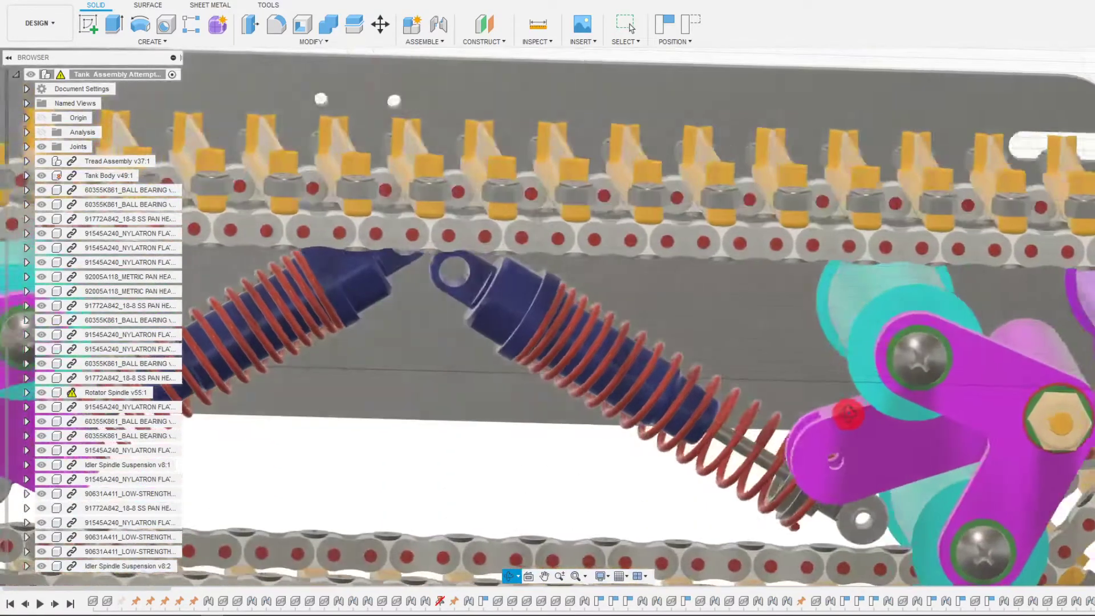
{"action": "middle_click_drag", "start_coordinate": [848, 414], "coordinate": [829, 414], "text": "shift"}
{"action": "scroll", "coordinate": [823, 416], "scroll_direction": "down", "scroll_amount": 3}
{"action": "scroll", "coordinate": [1049, 476], "scroll_direction": "up", "scroll_amount": 3}
{"action": "middle_click_drag", "start_coordinate": [804, 322], "coordinate": [772, 324], "text": "shift"}
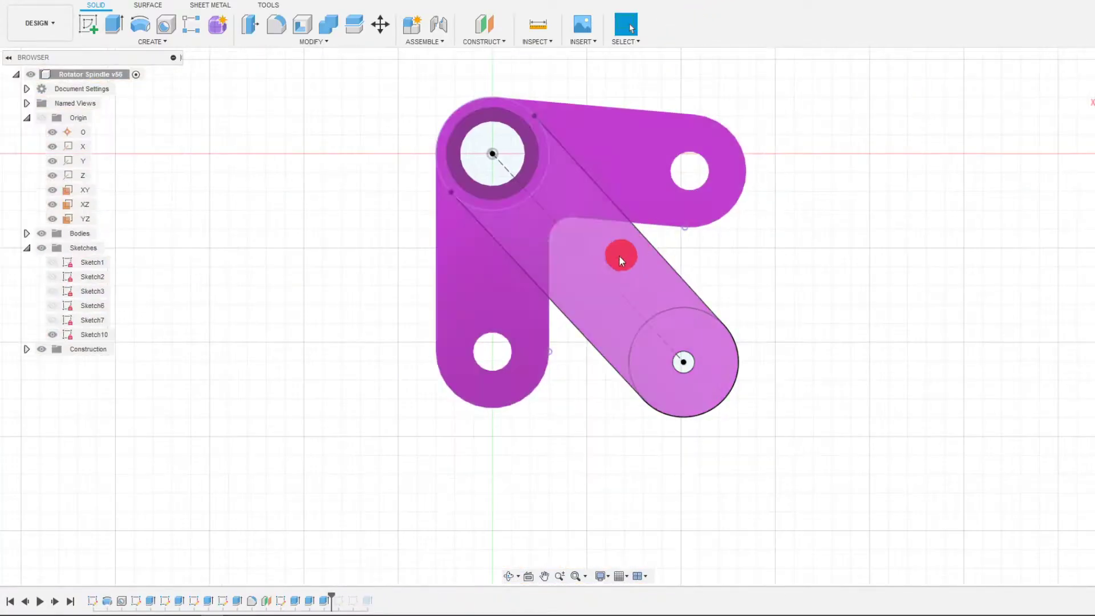
{"action": "left_click", "coordinate": [470, 242]}
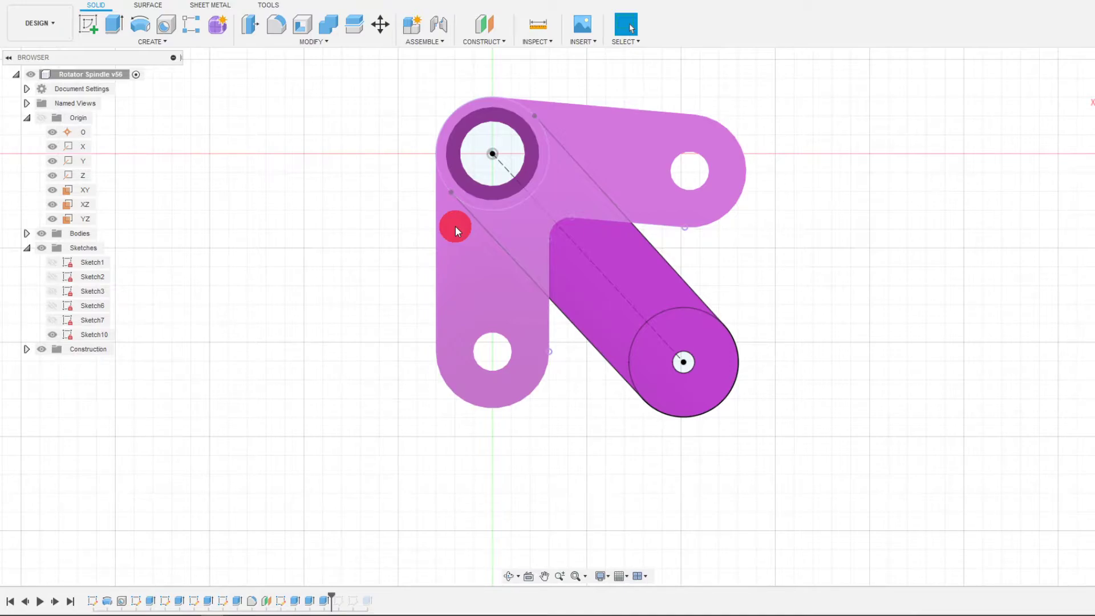
Edit the Rotator Spindle's arm sketch, set the rounded end's diameter to 0.5 in, and finish the sketch
{"action": "right_click", "coordinate": [105, 336]}
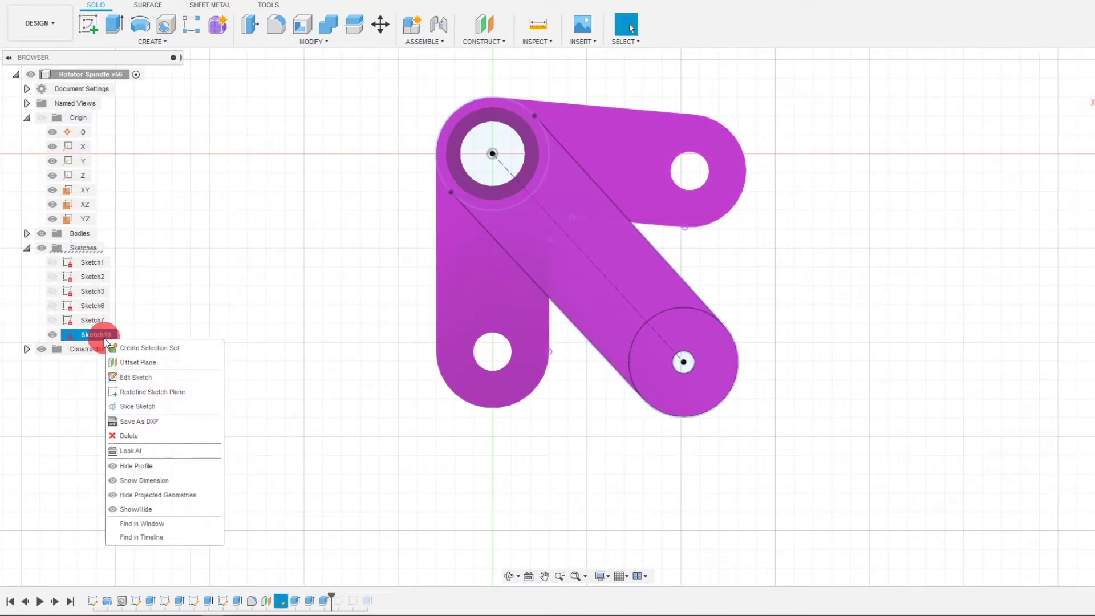
{"action": "left_click", "coordinate": [136, 377]}
{"action": "key", "text": "d"}
{"action": "left_click", "coordinate": [696, 318]}
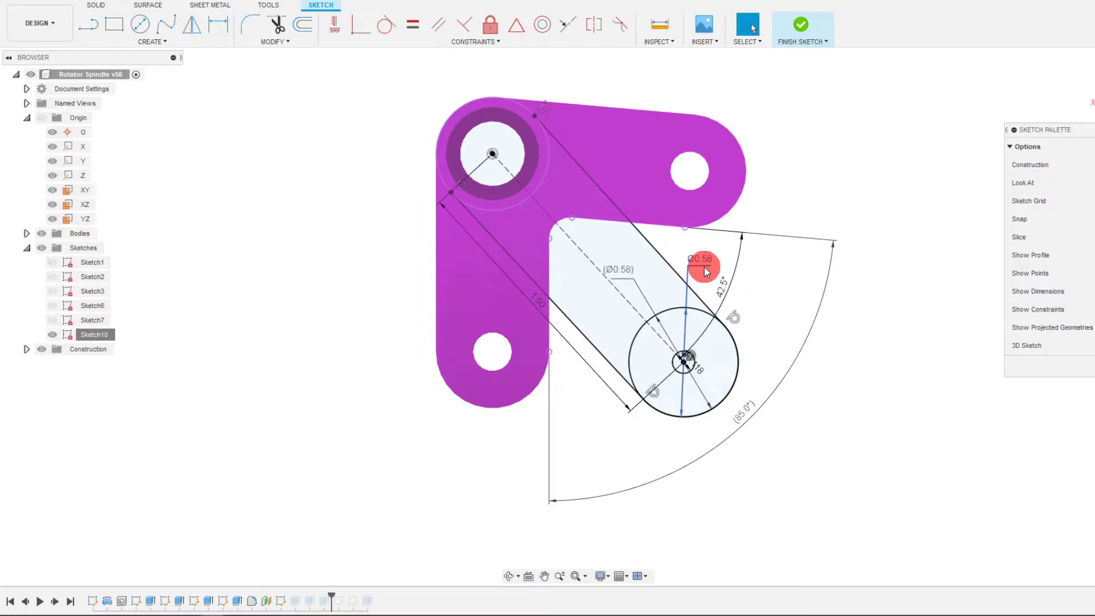
{"action": "left_click", "coordinate": [705, 269]}
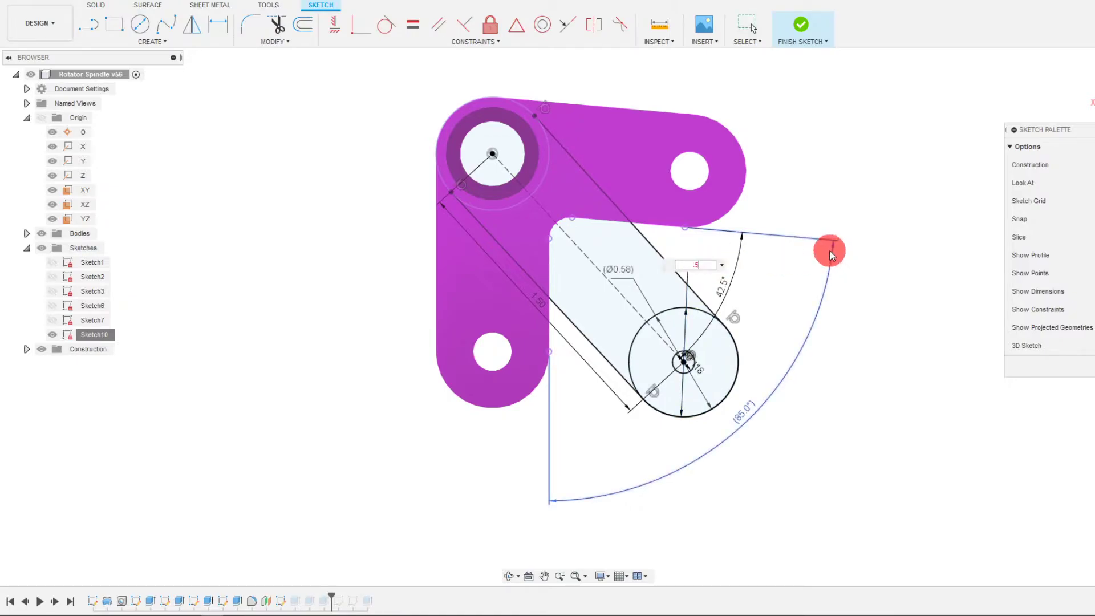
{"action": "type", "text": ".5"}
{"action": "key", "text": "Return"}
{"action": "left_click", "coordinate": [801, 24]}
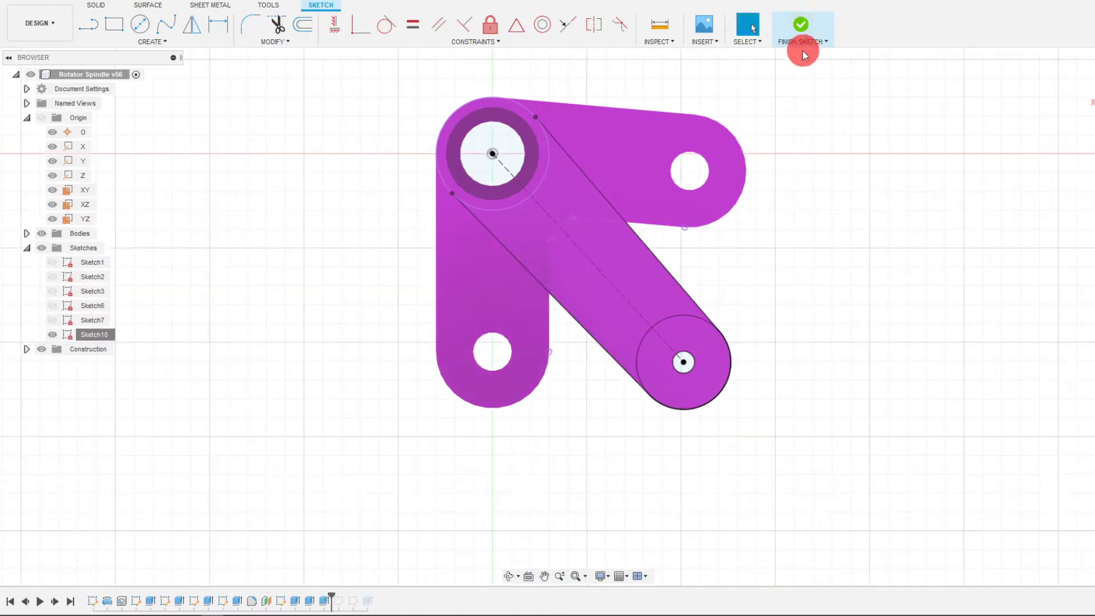
Save the Rotator Spindle as a new version described as User Saved and return to the tank assembly
{"action": "left_click", "coordinate": [57, 1]}
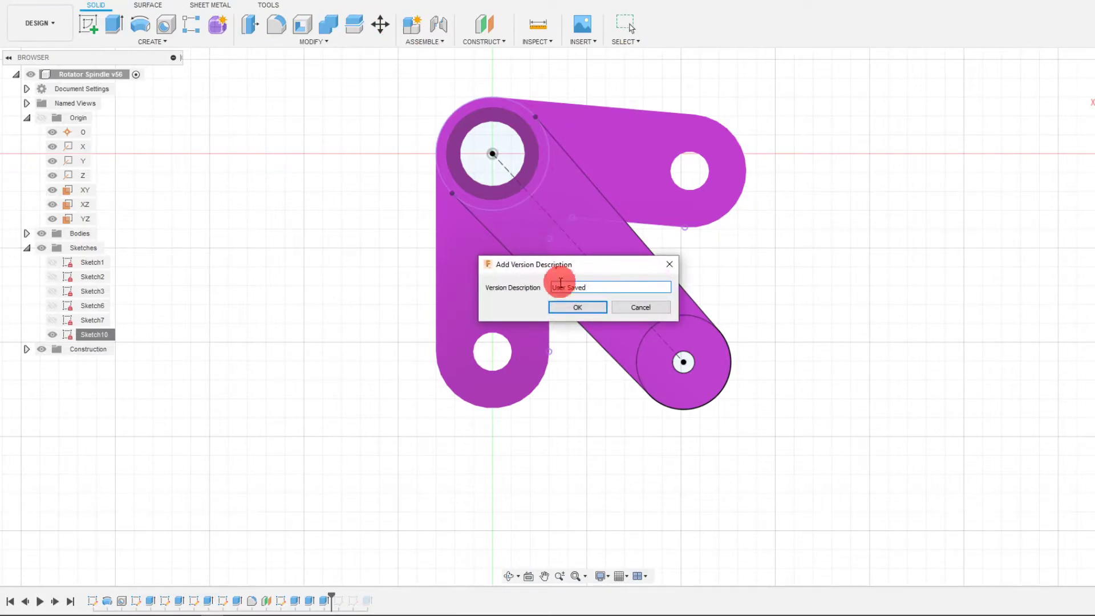
{"action": "left_click", "coordinate": [558, 305]}
{"action": "left_click", "coordinate": [464, 1]}
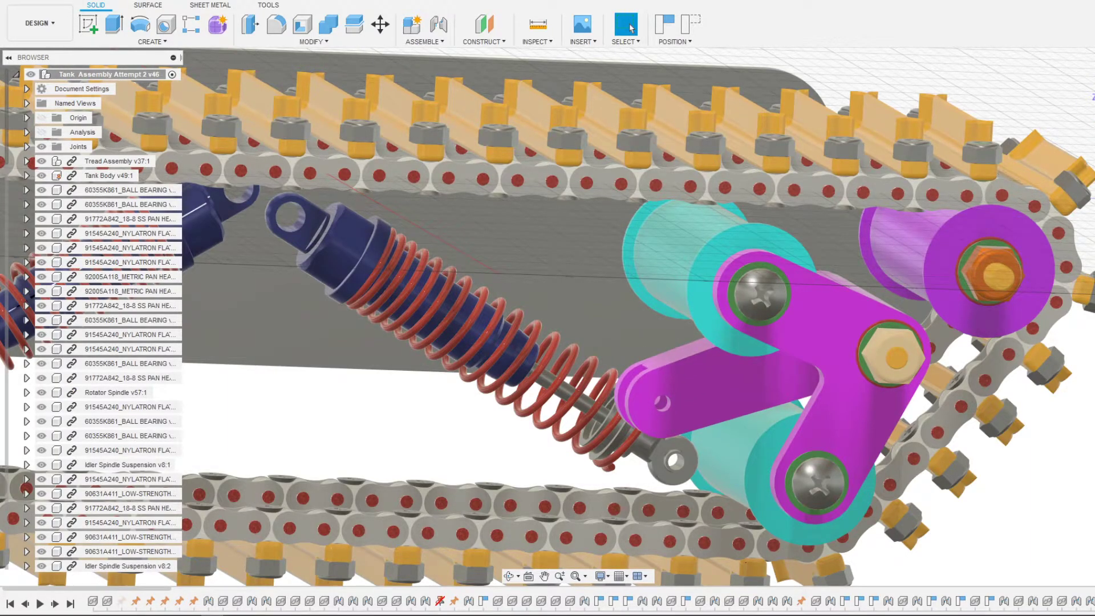
{"action": "left_click", "coordinate": [1086, 91]}
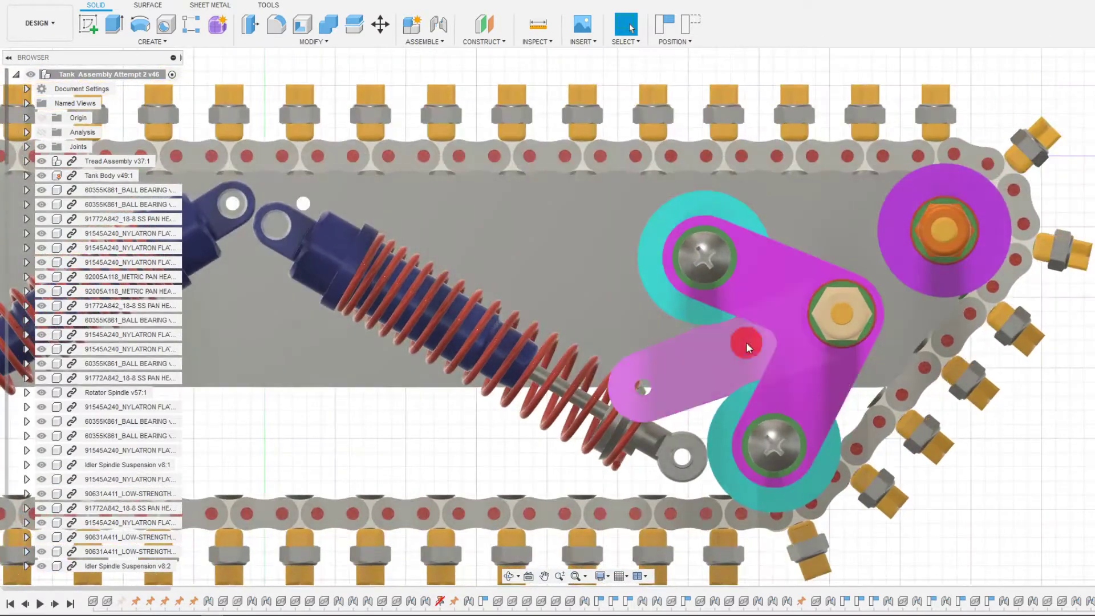
{"action": "left_click", "coordinate": [511, 578]}
{"action": "left_click_drag", "start_coordinate": [604, 439], "coordinate": [645, 416]}
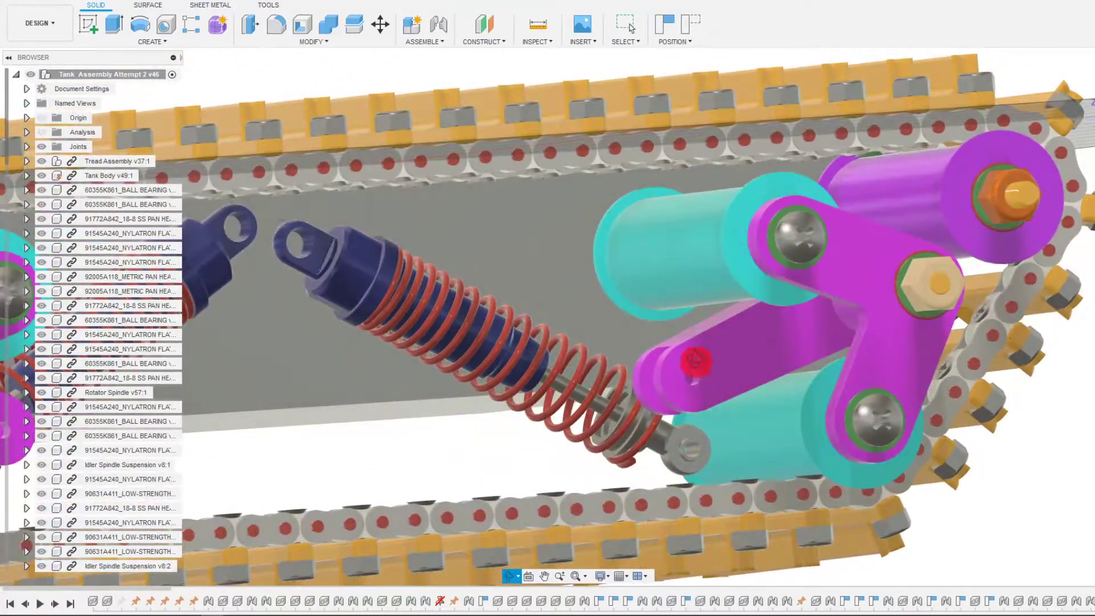
Start a section analysis from the end face of the upper roller beside the spindle arm, offset -0.46 in
{"action": "left_click", "coordinate": [277, 7]}
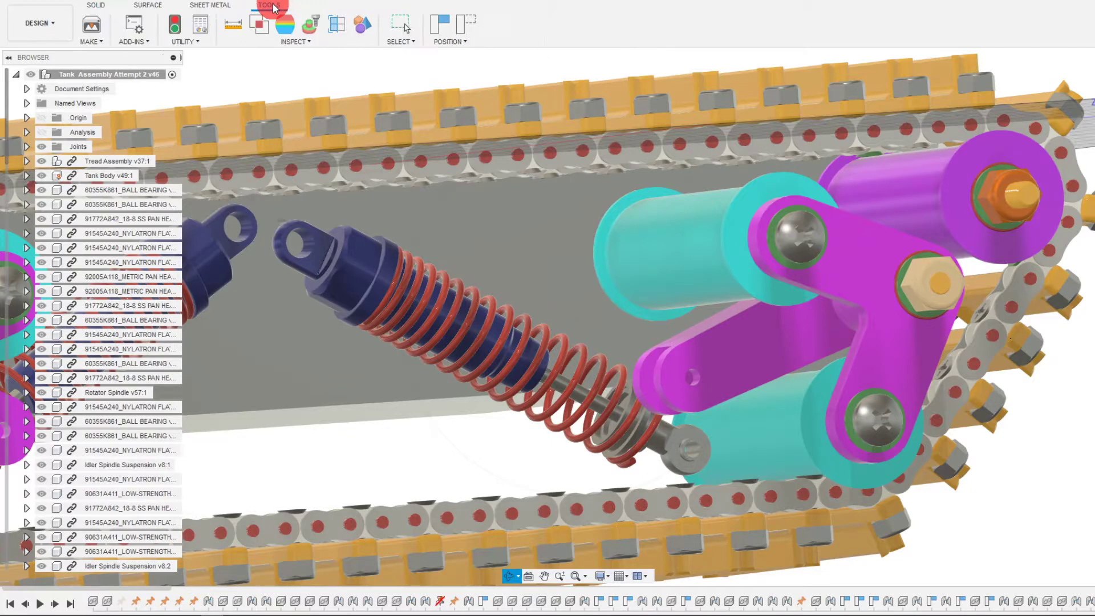
{"action": "left_click", "coordinate": [337, 24]}
{"action": "left_click", "coordinate": [779, 292]}
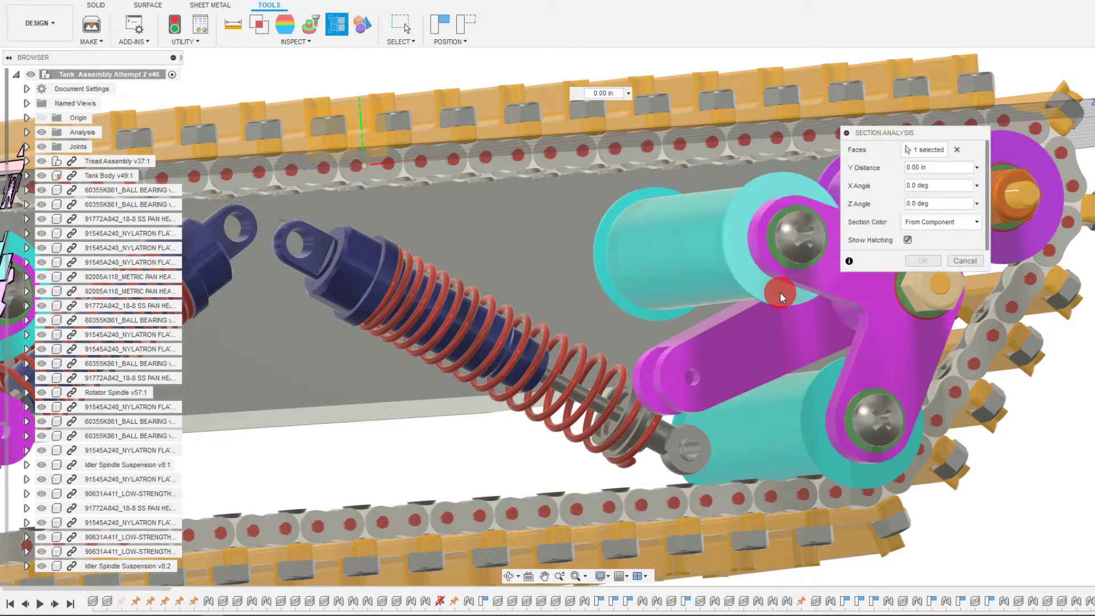
{"action": "left_click_drag", "start_coordinate": [777, 291], "coordinate": [768, 291]}
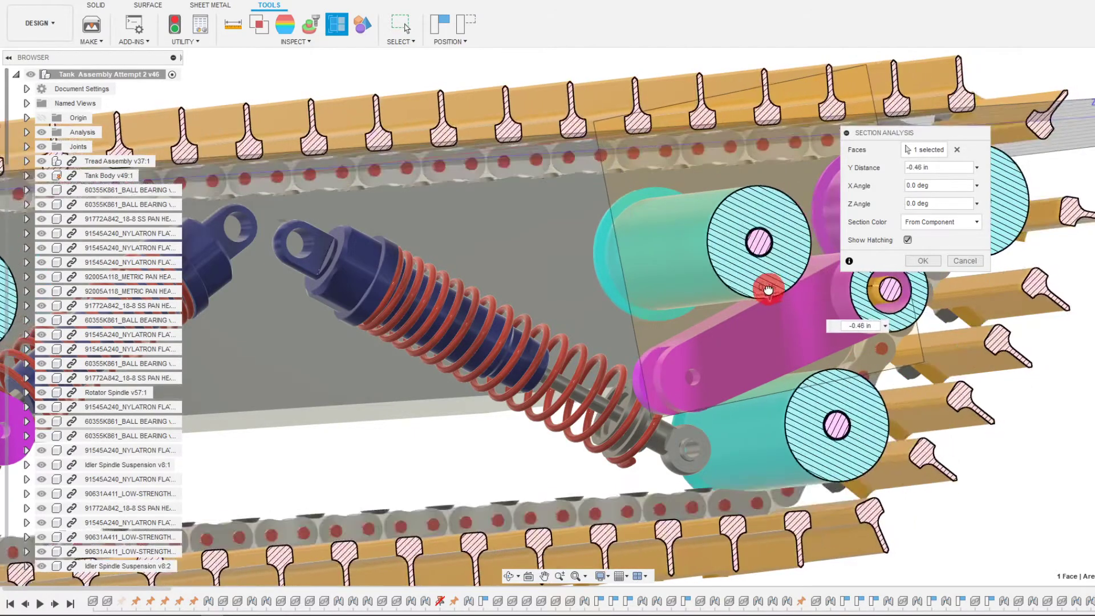
Examine the clearance between both spindle arms and their neighbouring rollers in the sectioned side view
{"action": "left_click", "coordinate": [1089, 103]}
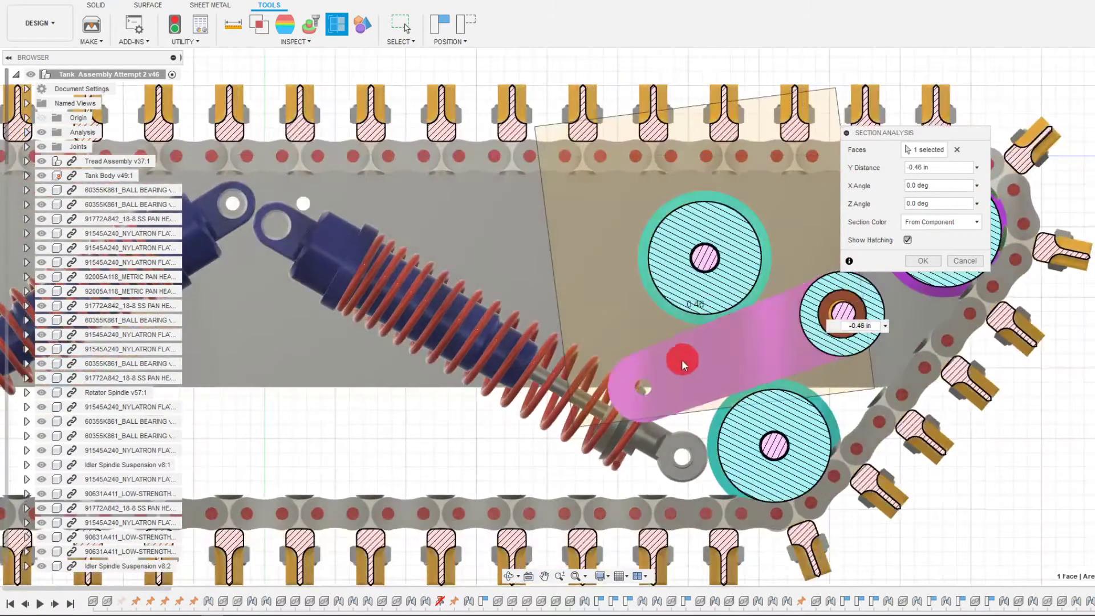
{"action": "scroll", "coordinate": [682, 359], "scroll_direction": "down", "scroll_amount": 1}
{"action": "scroll", "coordinate": [937, 388], "scroll_direction": "up", "scroll_amount": 3}
{"action": "scroll", "coordinate": [701, 299], "scroll_direction": "up", "scroll_amount": 3}
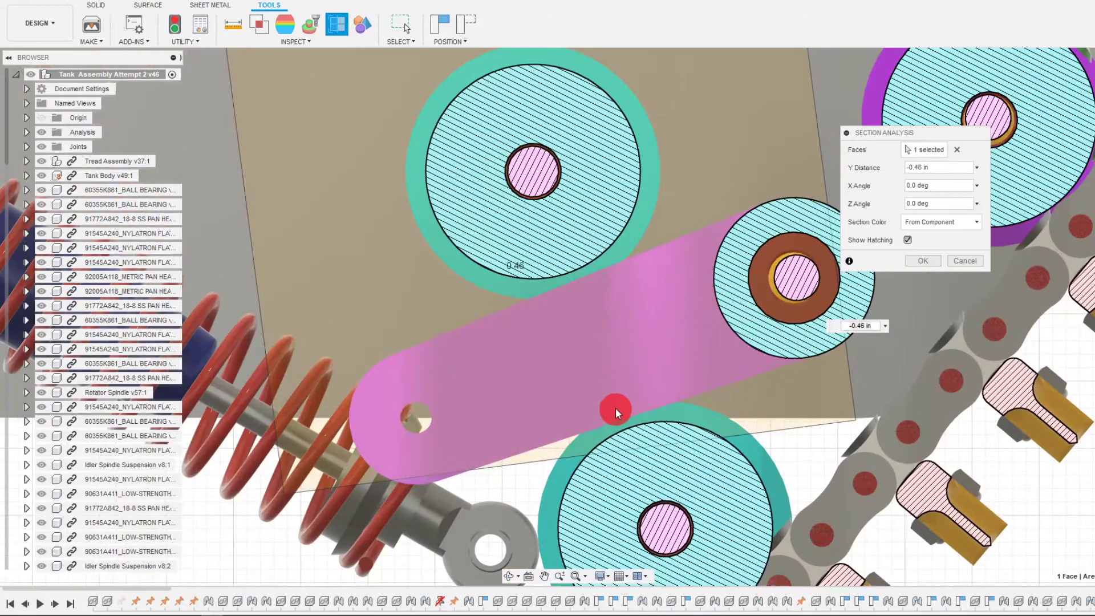
{"action": "scroll", "coordinate": [614, 409], "scroll_direction": "up", "scroll_amount": 3}
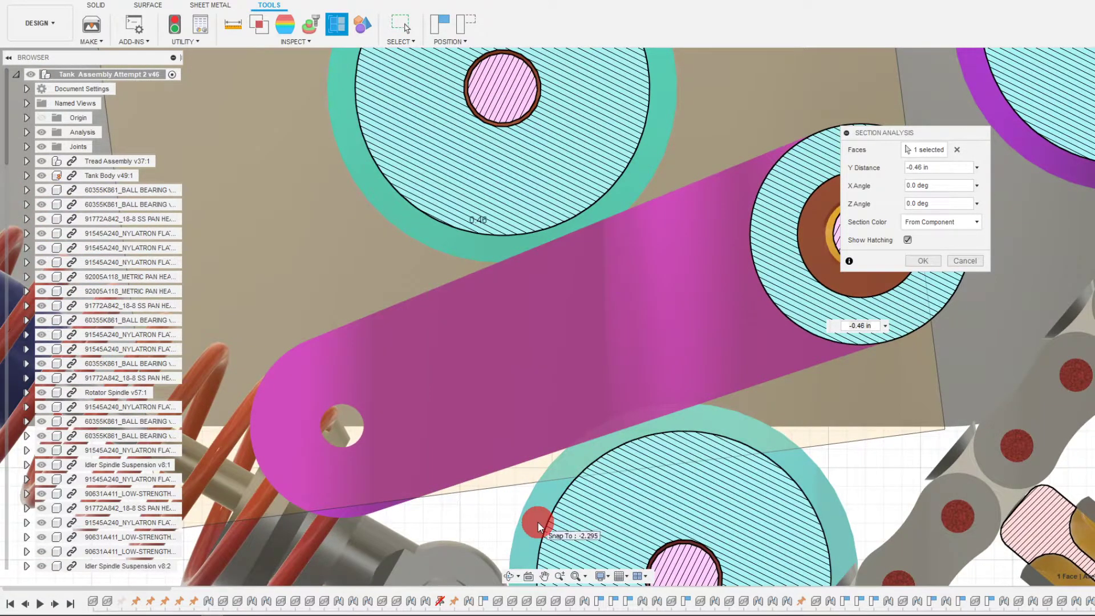
{"action": "scroll", "coordinate": [654, 426], "scroll_direction": "down", "scroll_amount": 10}
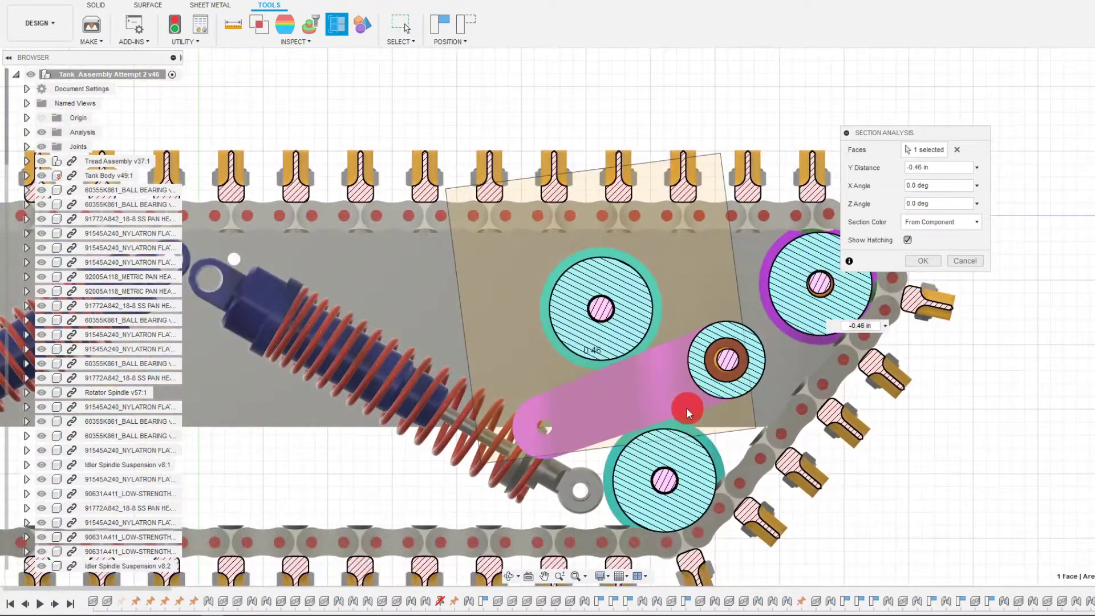
{"action": "scroll", "coordinate": [747, 365], "scroll_direction": "up", "scroll_amount": 3}
{"action": "scroll", "coordinate": [749, 375], "scroll_direction": "down", "scroll_amount": 8}
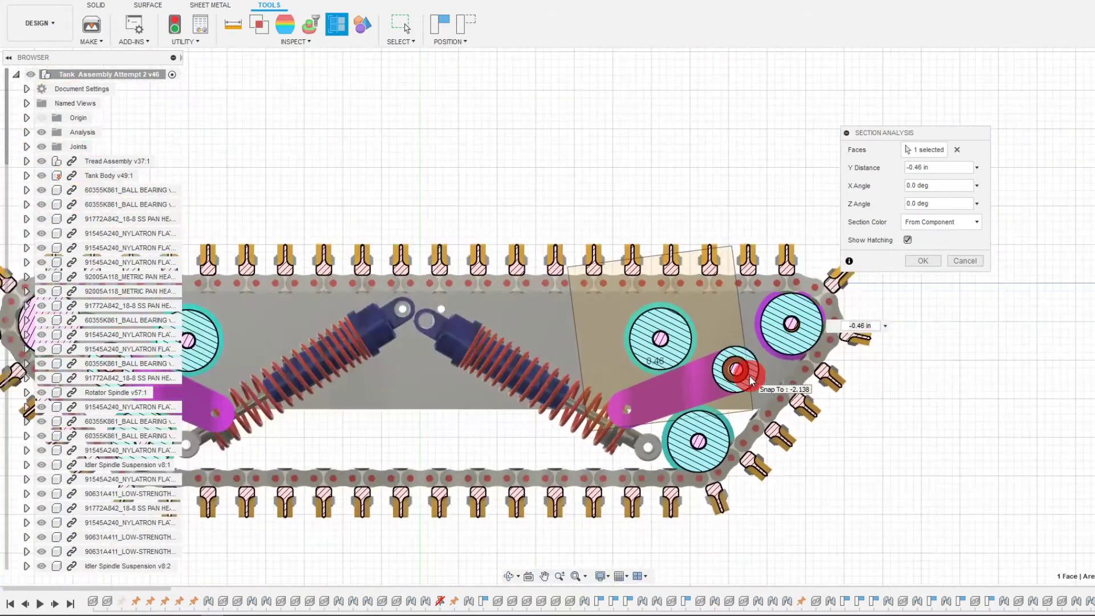
{"action": "scroll", "coordinate": [217, 385], "scroll_direction": "up", "scroll_amount": 4}
{"action": "scroll", "coordinate": [542, 416], "scroll_direction": "down", "scroll_amount": 6}
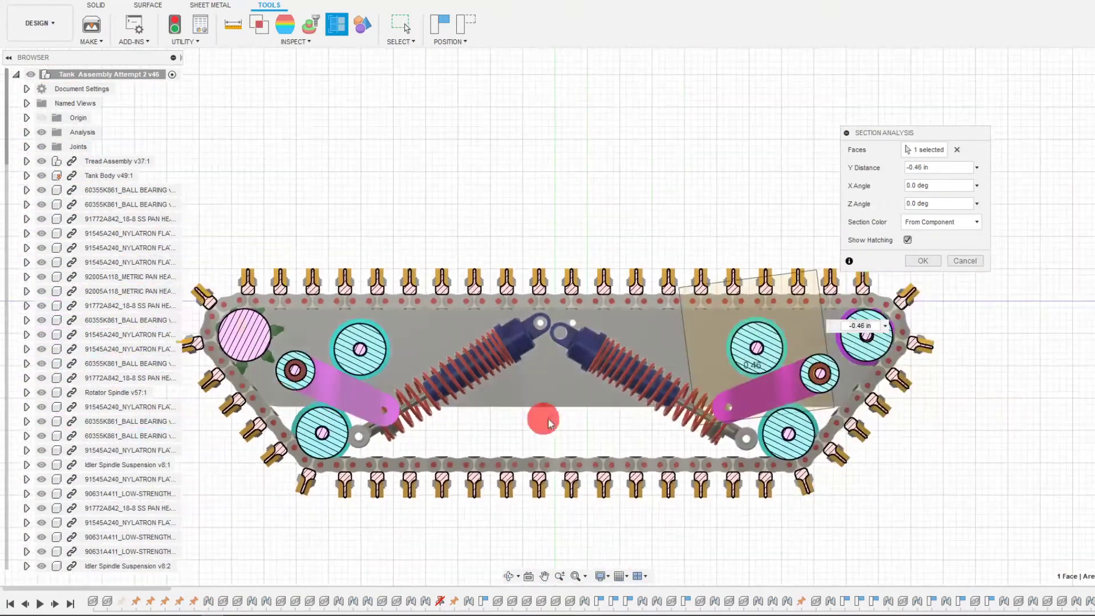
{"action": "scroll", "coordinate": [819, 373], "scroll_direction": "up", "scroll_amount": 3}
{"action": "scroll", "coordinate": [885, 394], "scroll_direction": "down", "scroll_amount": 3}
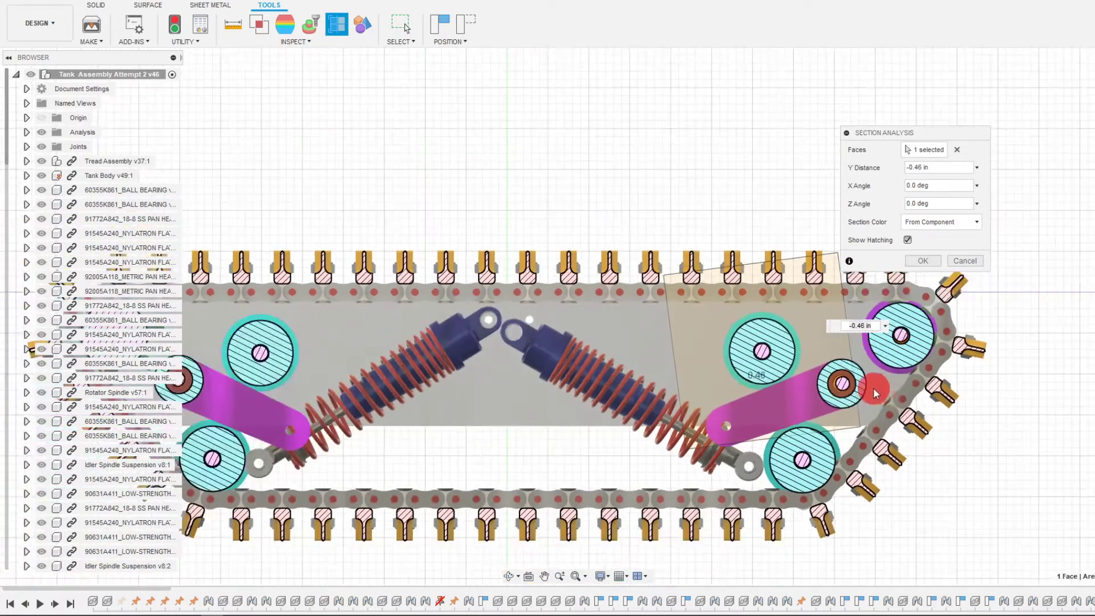
{"action": "scroll", "coordinate": [874, 387], "scroll_direction": "up", "scroll_amount": 8}
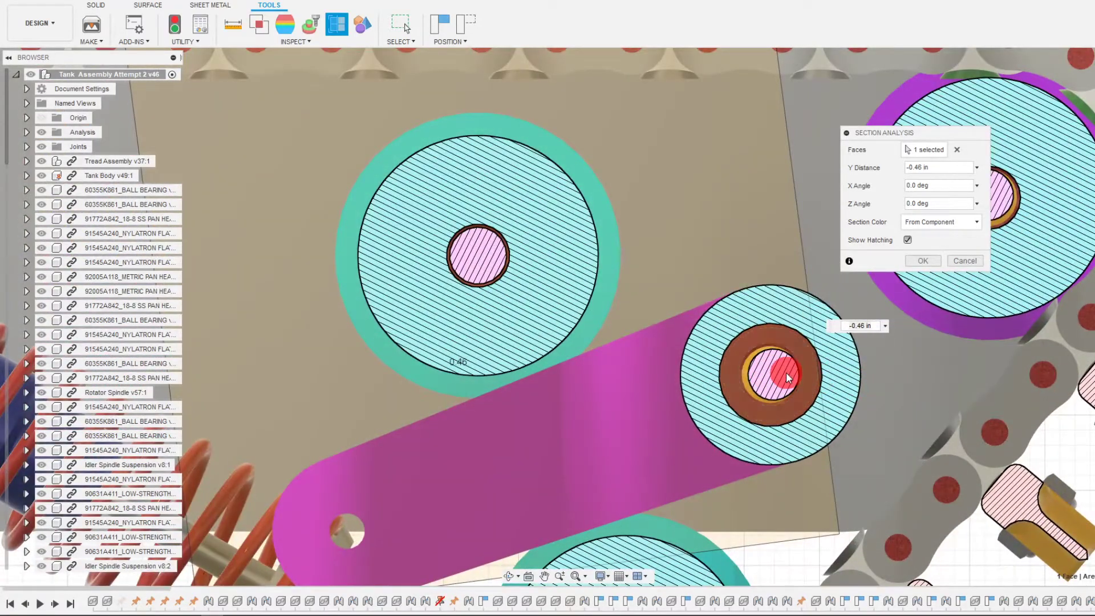
{"action": "scroll", "coordinate": [786, 373], "scroll_direction": "up", "scroll_amount": 3}
{"action": "scroll", "coordinate": [785, 372], "scroll_direction": "down", "scroll_amount": 5}
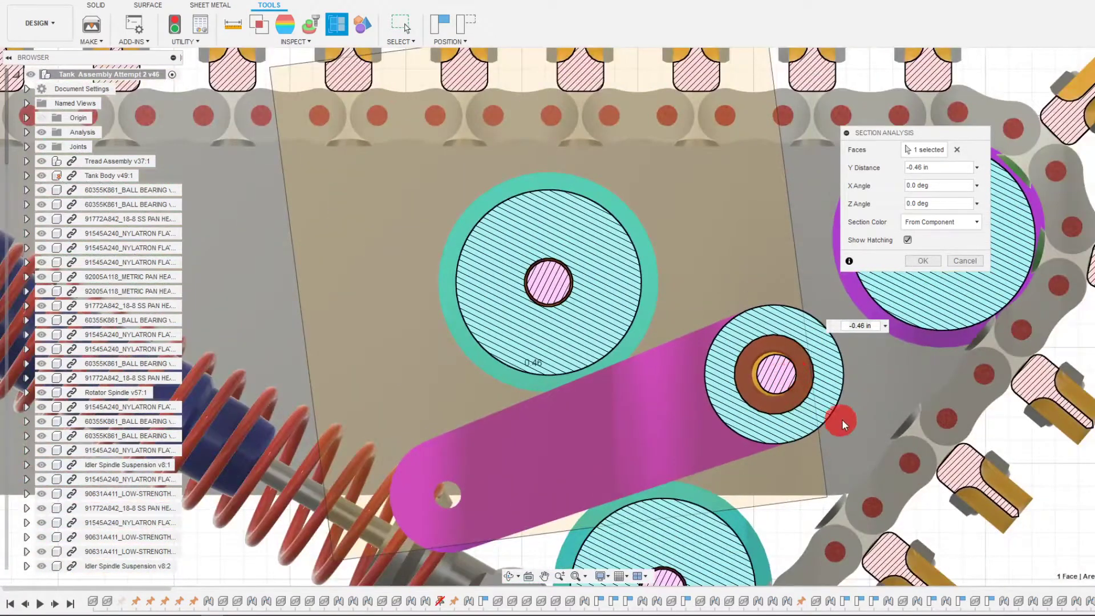
{"action": "scroll", "coordinate": [862, 379], "scroll_direction": "down", "scroll_amount": 2}
{"action": "scroll", "coordinate": [862, 378], "scroll_direction": "down", "scroll_amount": 6}
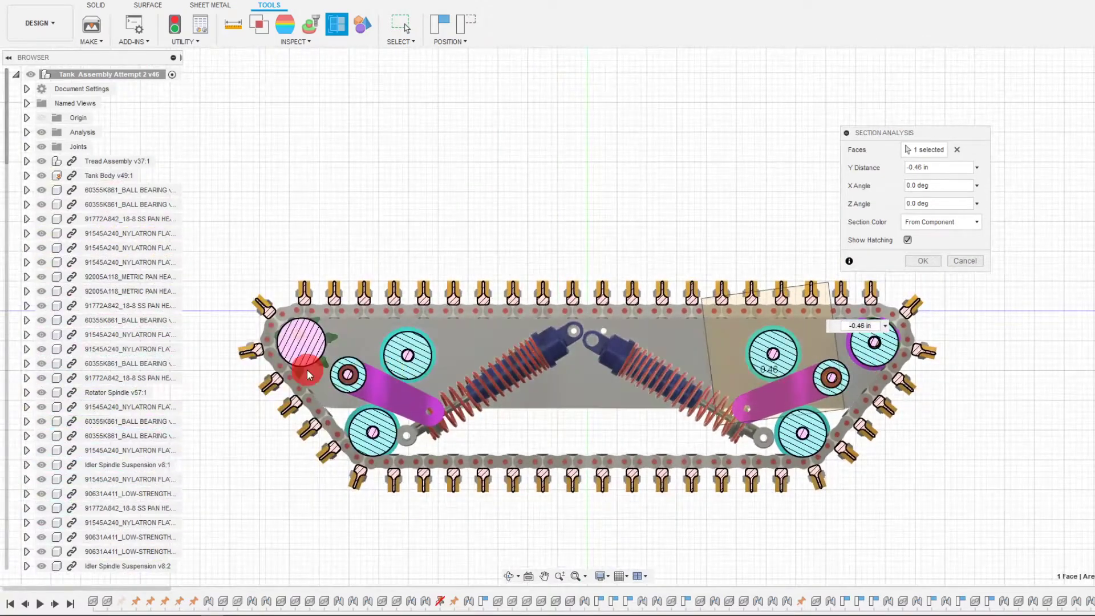
{"action": "scroll", "coordinate": [307, 368], "scroll_direction": "up", "scroll_amount": 6}
{"action": "scroll", "coordinate": [323, 382], "scroll_direction": "up", "scroll_amount": 3}
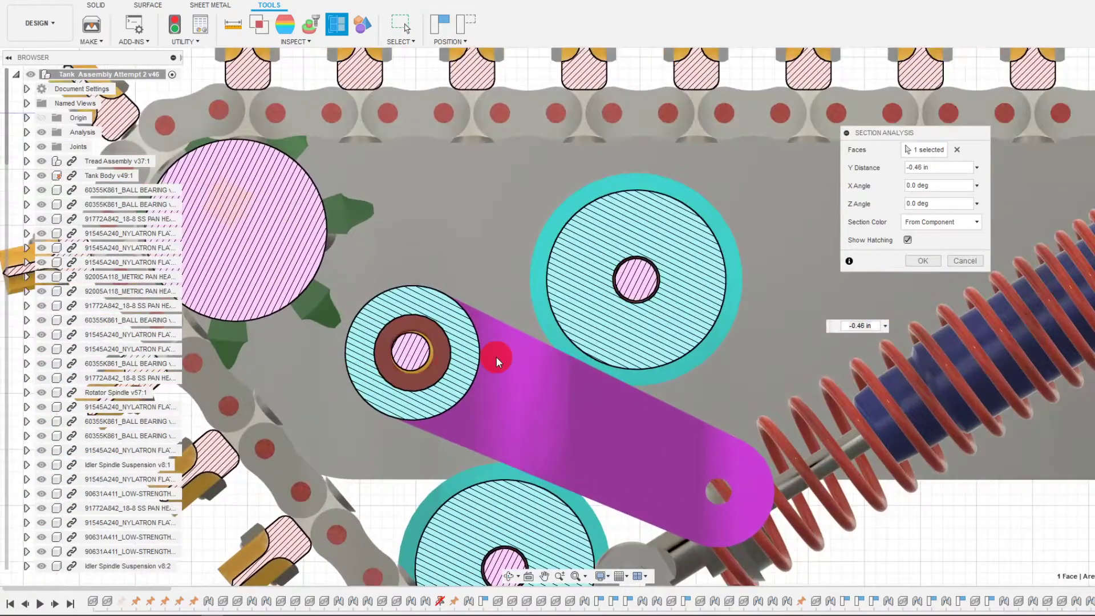
{"action": "scroll", "coordinate": [499, 342], "scroll_direction": "down", "scroll_amount": 1}
Move the section plane deeper to -1.186 in so that it cuts through the spindle arms
{"action": "left_click", "coordinate": [509, 576]}
{"action": "left_click_drag", "start_coordinate": [570, 373], "coordinate": [547, 435]}
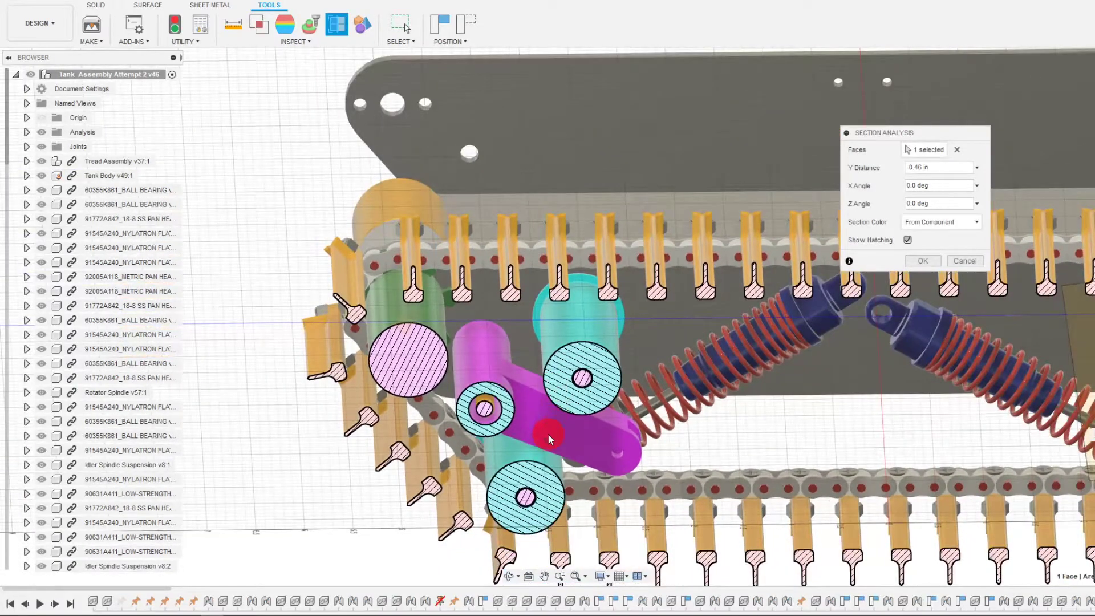
{"action": "scroll", "coordinate": [533, 421], "scroll_direction": "down", "scroll_amount": 5}
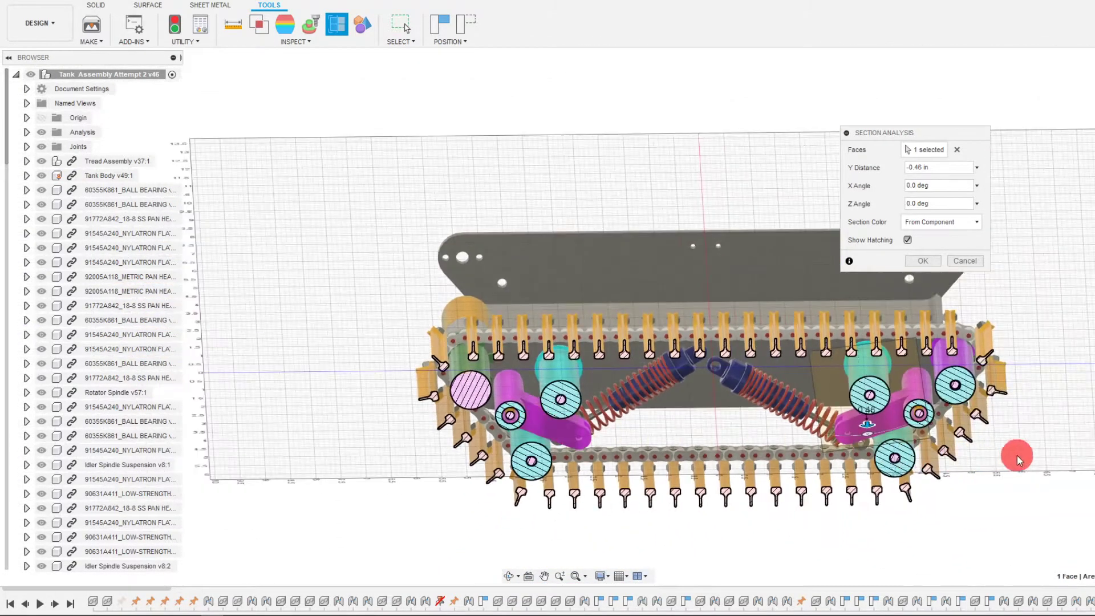
{"action": "scroll", "coordinate": [863, 421], "scroll_direction": "up", "scroll_amount": 8}
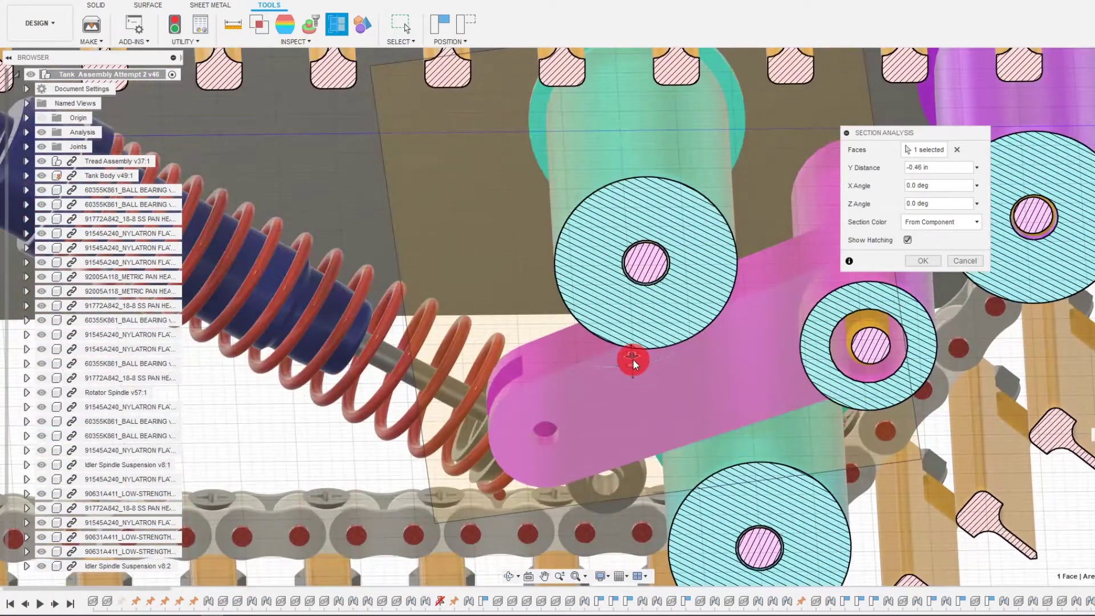
{"action": "left_click_drag", "start_coordinate": [632, 358], "coordinate": [621, 320]}
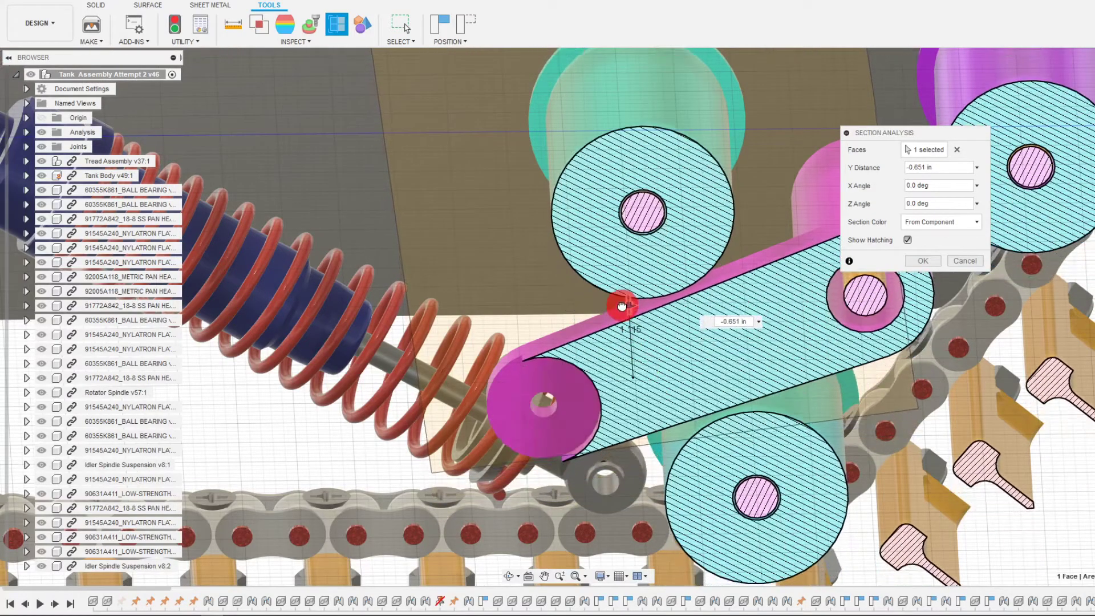
{"action": "left_click_drag", "start_coordinate": [622, 307], "coordinate": [640, 308]}
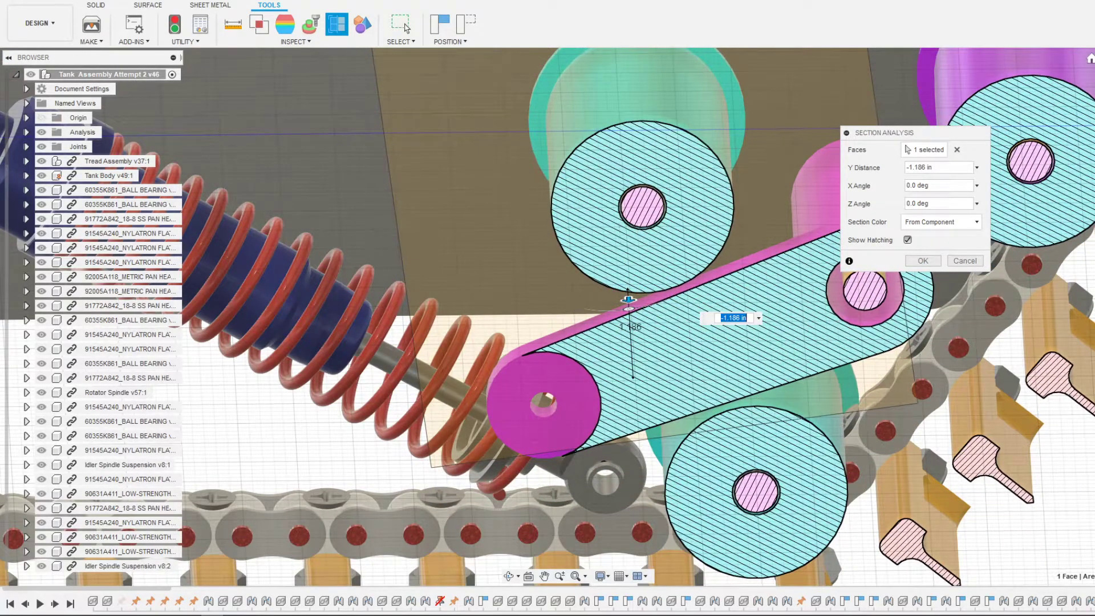
Compare how the sectioned spindle arms clear the rollers and line up with the lower shock eyes at both ends
{"action": "scroll", "coordinate": [860, 430], "scroll_direction": "down", "scroll_amount": 7}
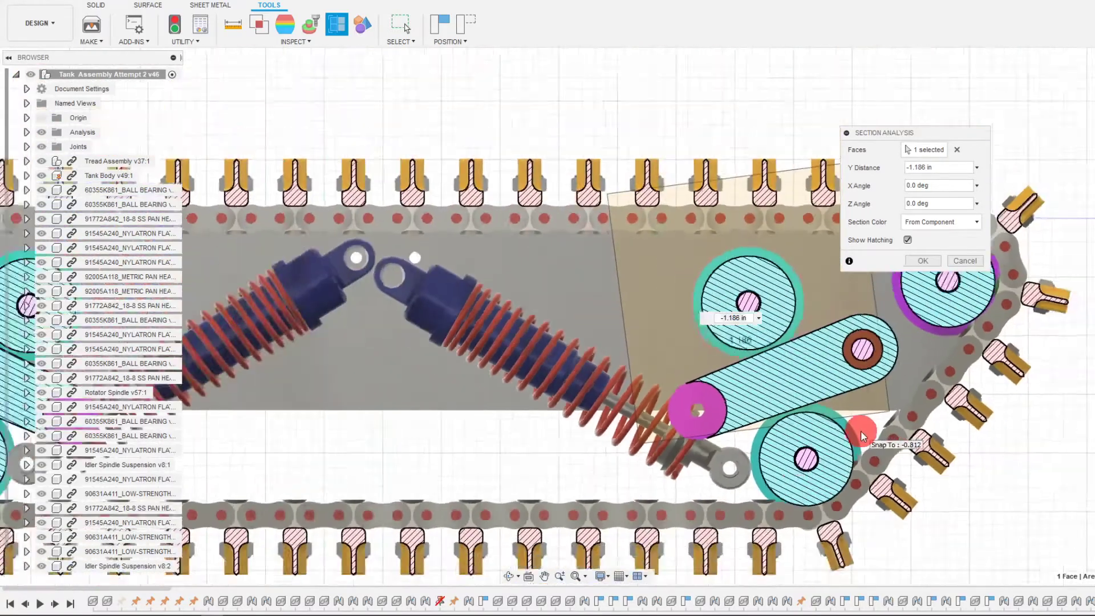
{"action": "scroll", "coordinate": [366, 407], "scroll_direction": "up", "scroll_amount": 4}
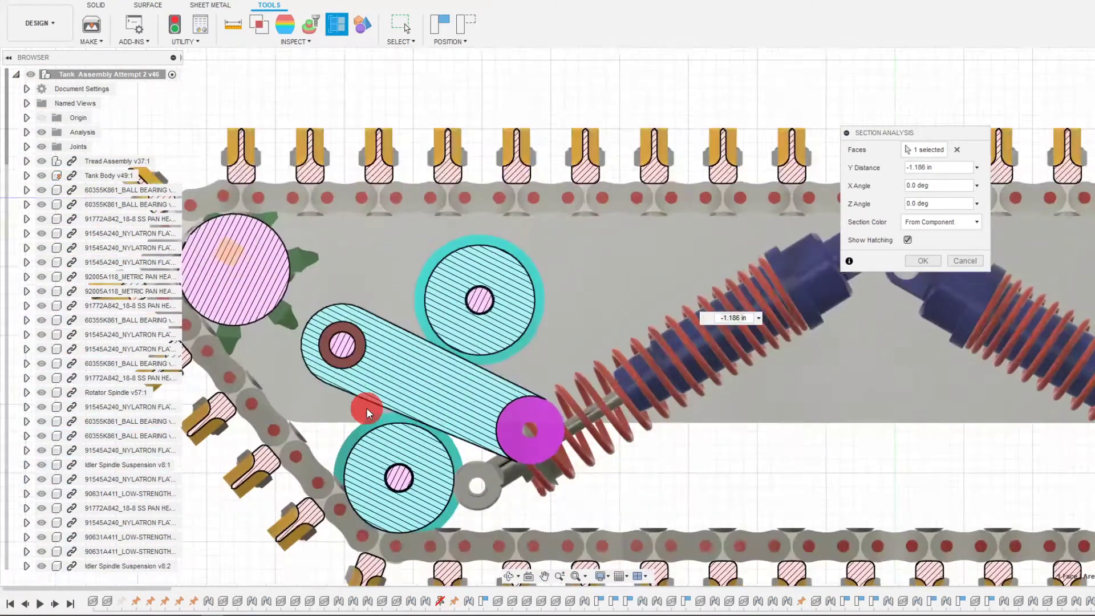
{"action": "scroll", "coordinate": [530, 403], "scroll_direction": "down", "scroll_amount": 6}
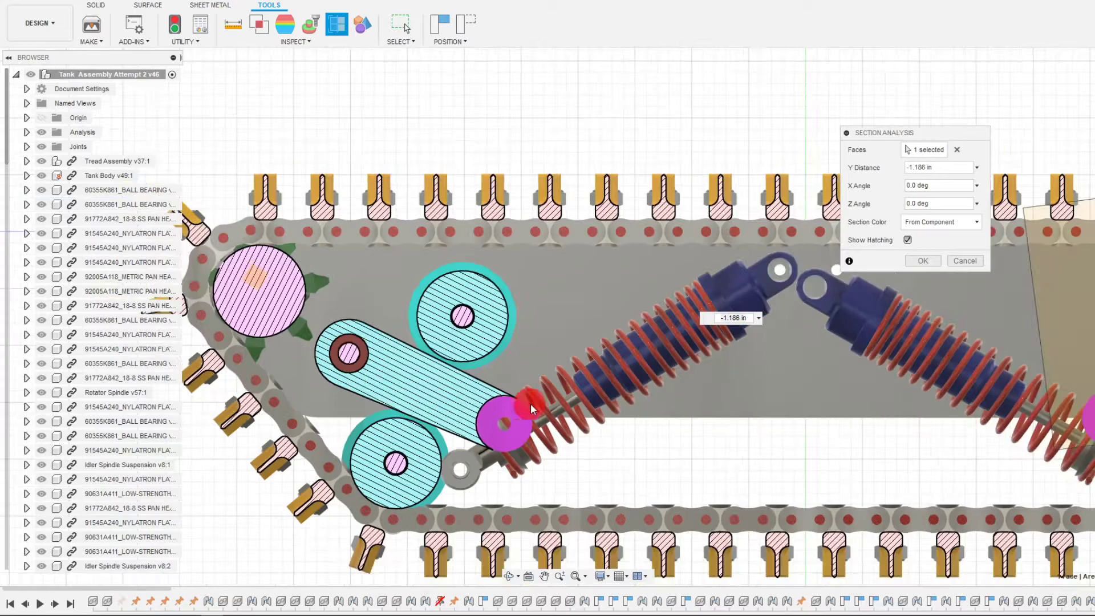
{"action": "scroll", "coordinate": [738, 423], "scroll_direction": "up", "scroll_amount": 5}
{"action": "scroll", "coordinate": [738, 423], "scroll_direction": "up", "scroll_amount": 2}
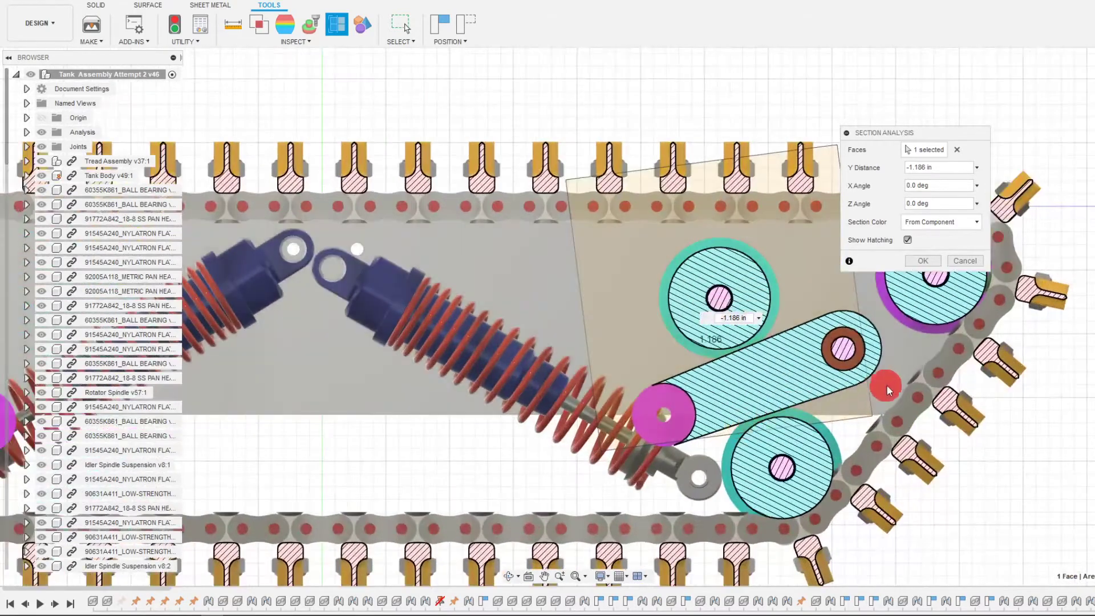
{"action": "scroll", "coordinate": [888, 384], "scroll_direction": "down", "scroll_amount": 2}
{"action": "scroll", "coordinate": [656, 396], "scroll_direction": "down", "scroll_amount": 4}
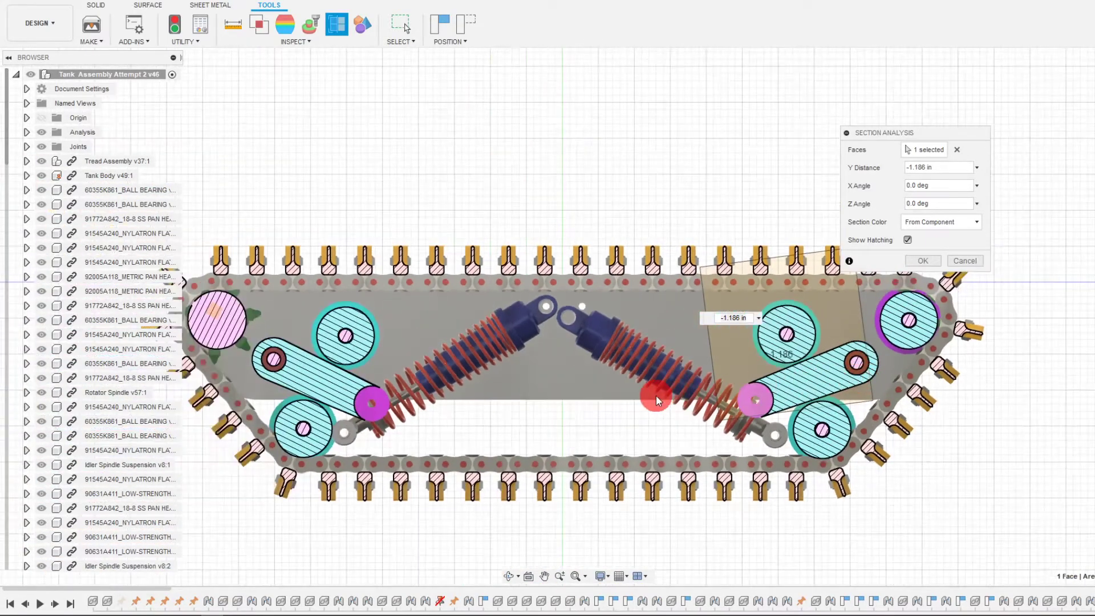
{"action": "scroll", "coordinate": [685, 392], "scroll_direction": "up", "scroll_amount": 2}
{"action": "scroll", "coordinate": [852, 381], "scroll_direction": "up", "scroll_amount": 3}
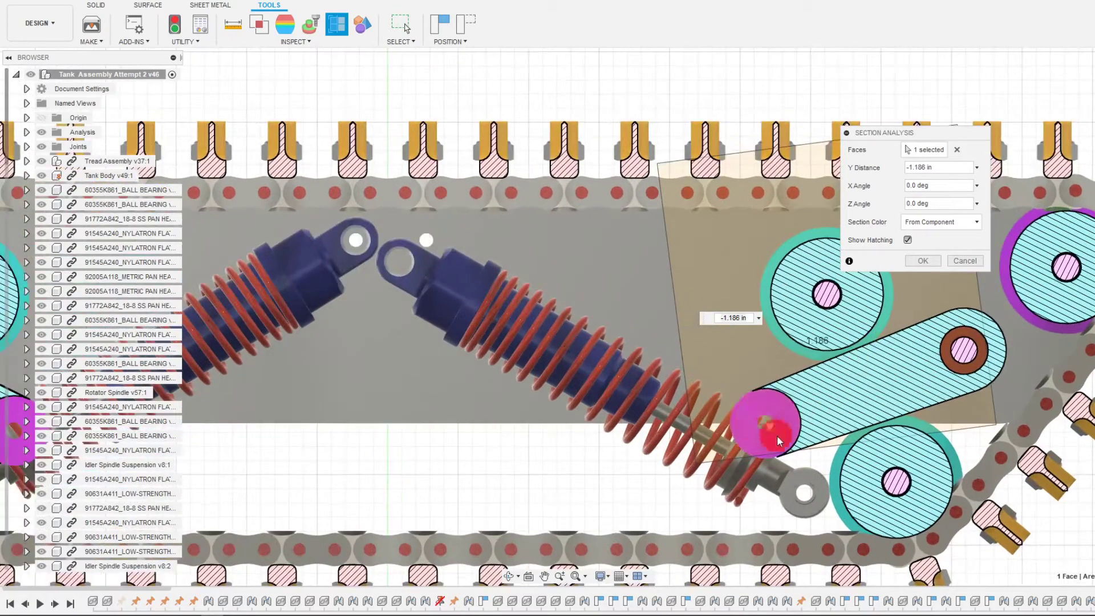
{"action": "scroll", "coordinate": [798, 457], "scroll_direction": "down", "scroll_amount": 4}
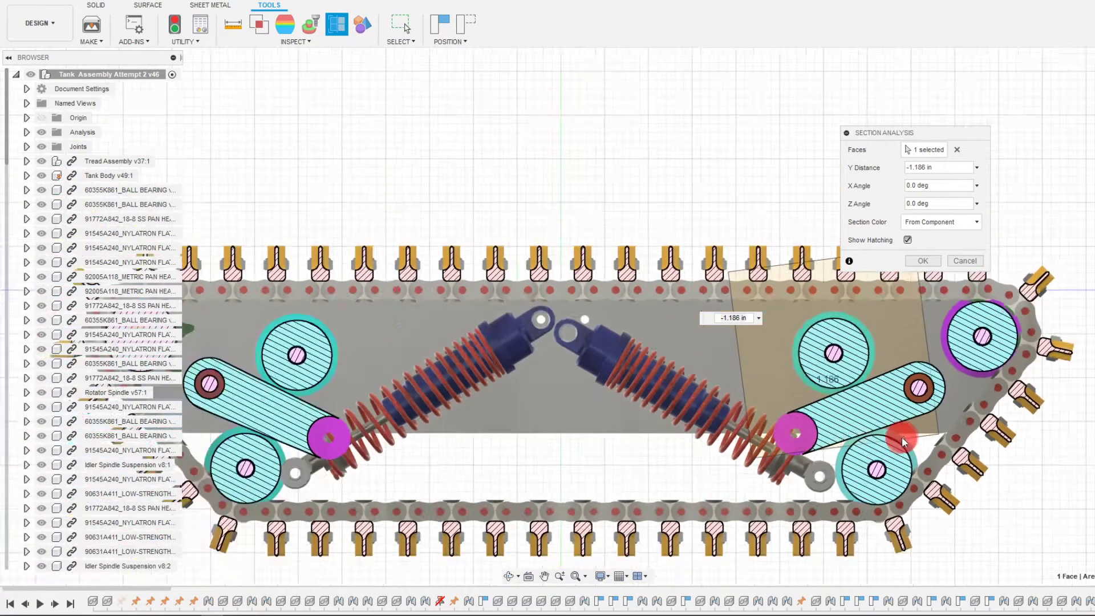
{"action": "scroll", "coordinate": [854, 422], "scroll_direction": "down", "scroll_amount": 1}
{"action": "scroll", "coordinate": [684, 415], "scroll_direction": "up", "scroll_amount": 3}
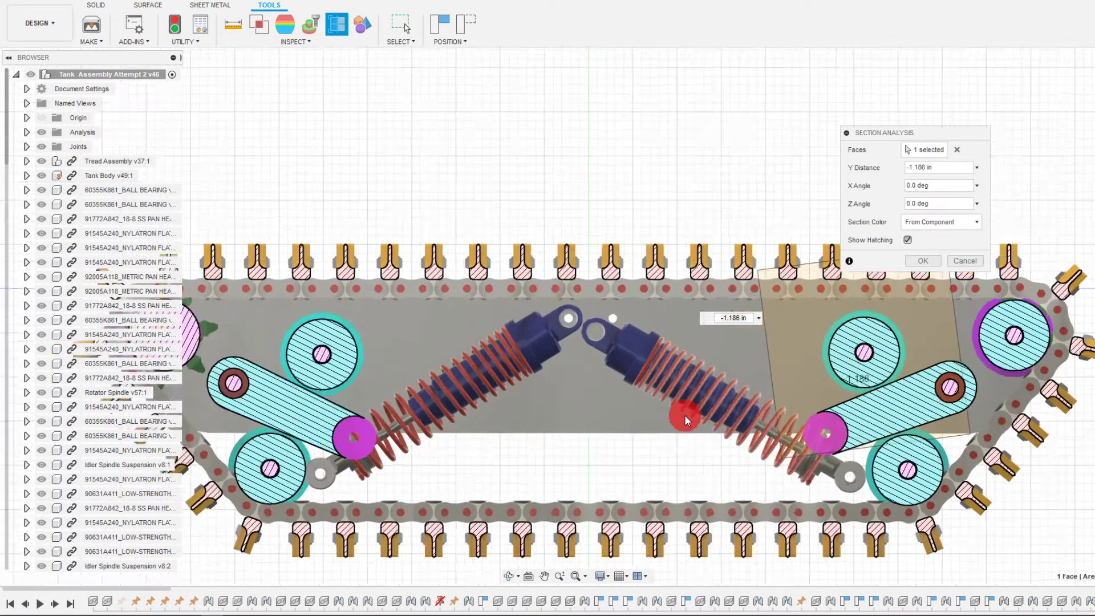